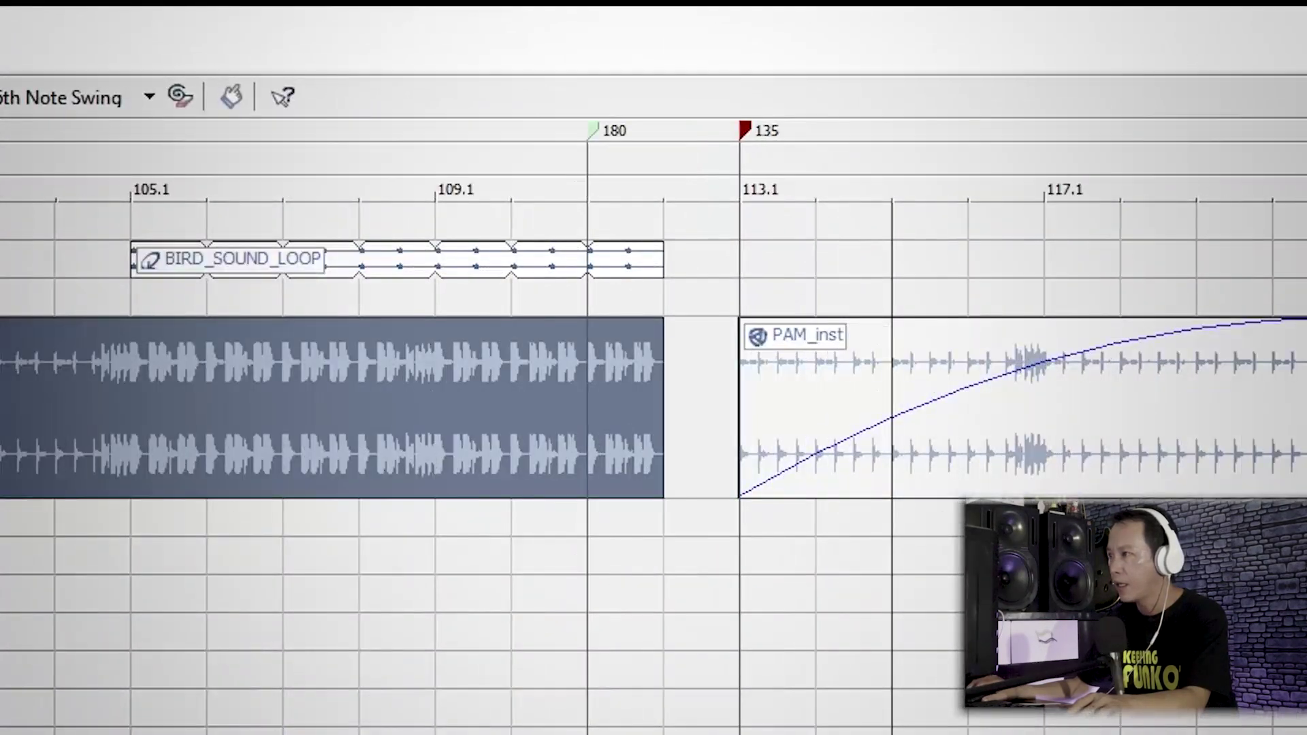
# Step: Play the transition from the 180 BPM tempo marker at 111.1 towards the 135 BPM marker at 113.1, and stop playback
pyautogui.hotkey('ctrl', 'Left')
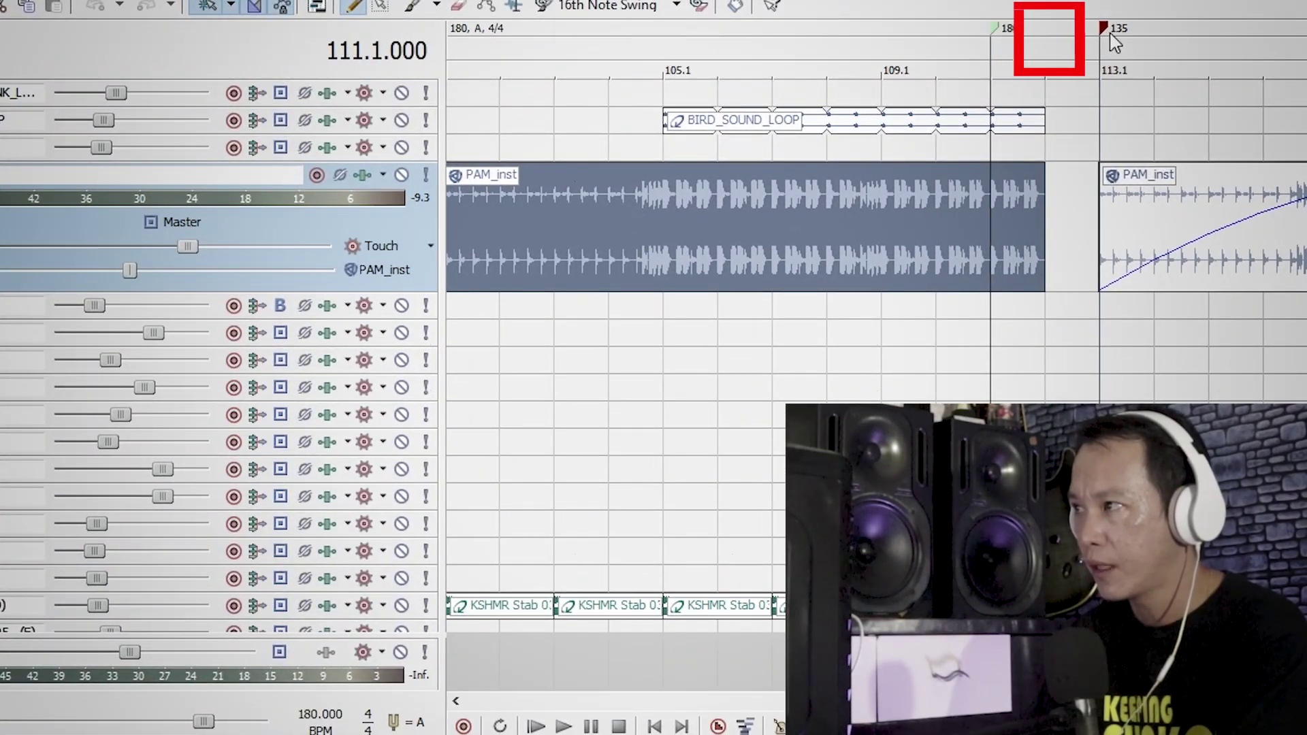
pyautogui.press('space')
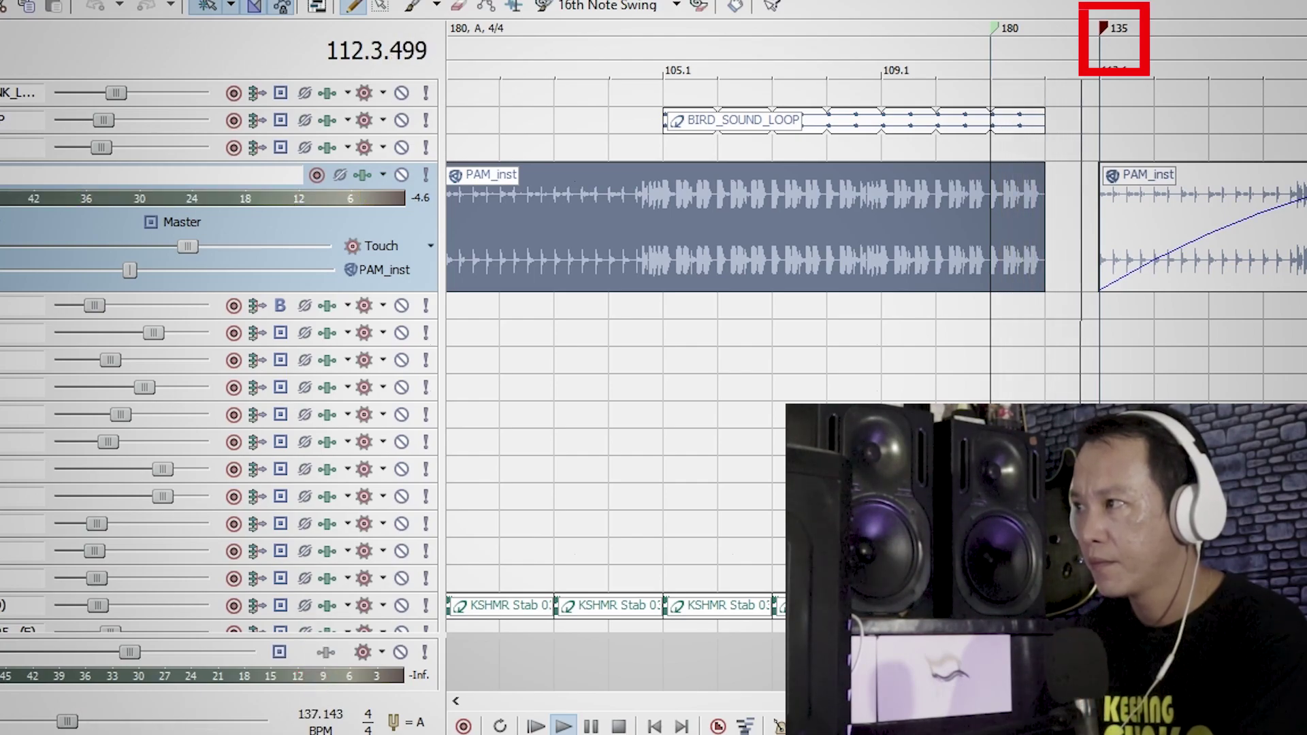
pyautogui.press('space')
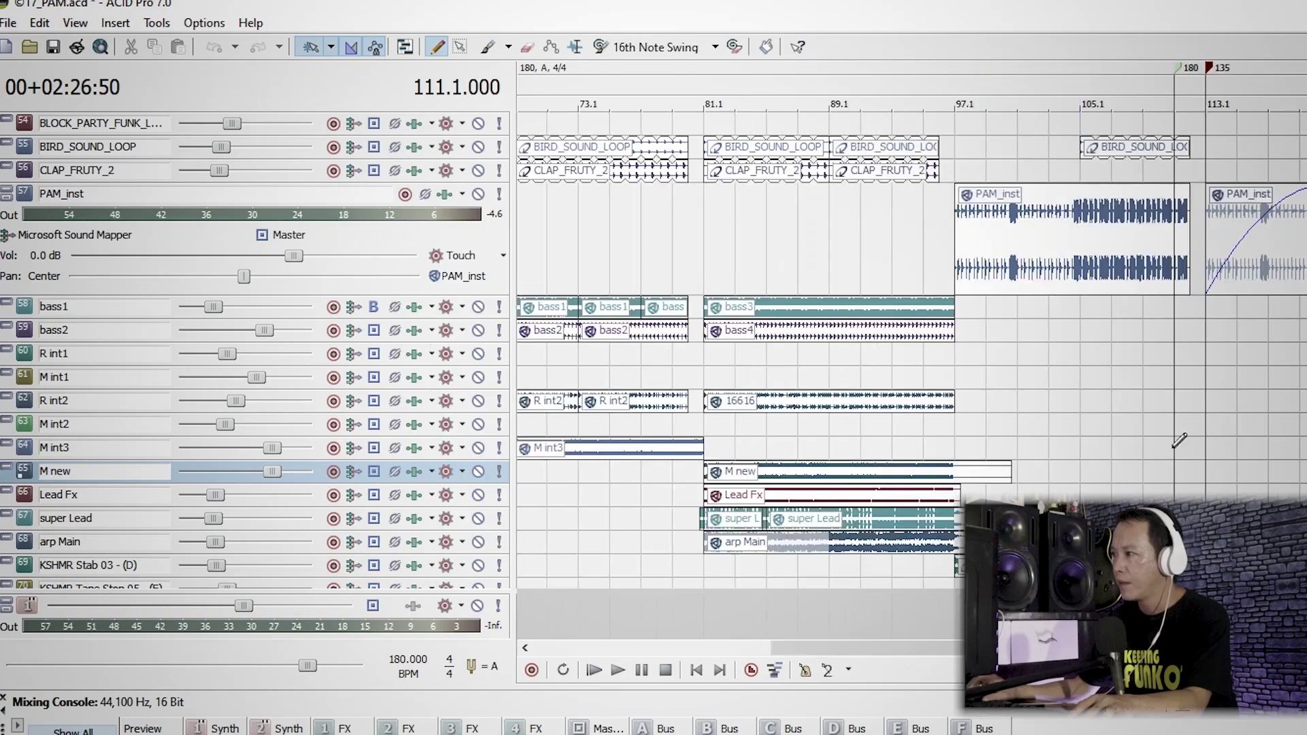
pyautogui.scroll(3, 1179, 440)
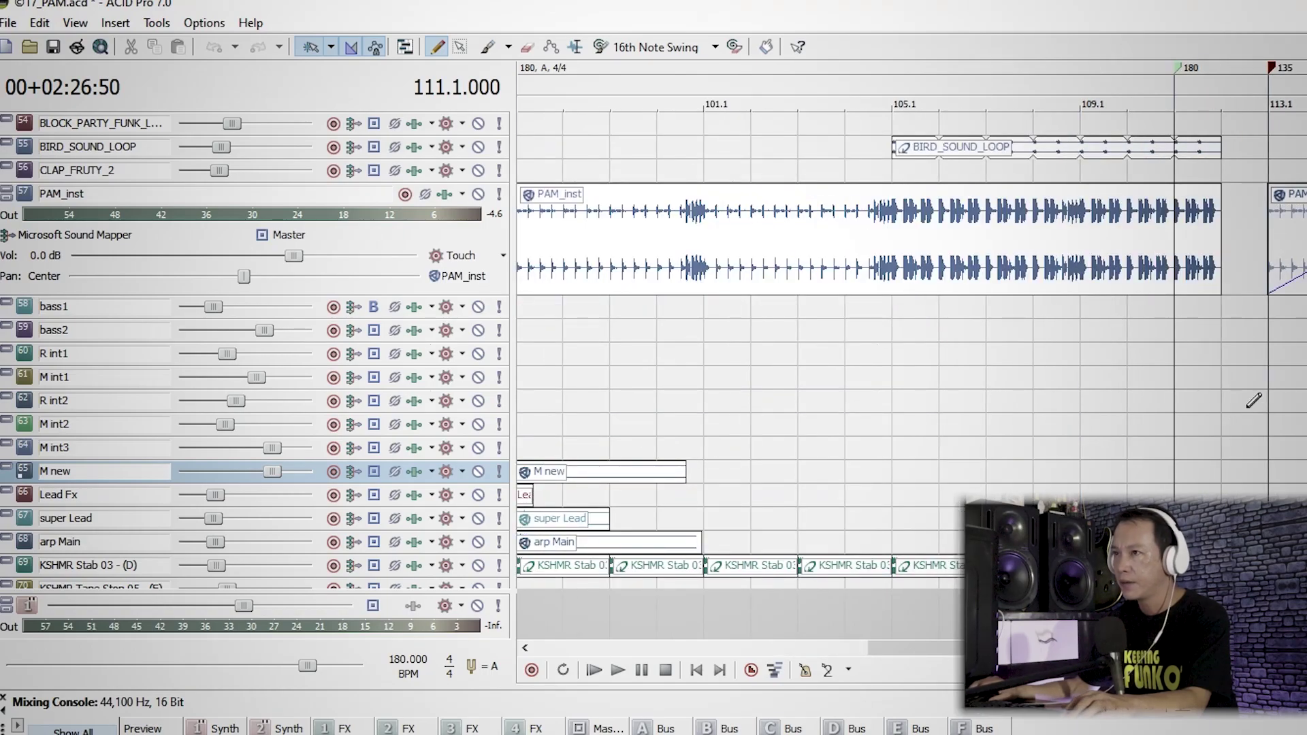
pyautogui.click(157, 22)
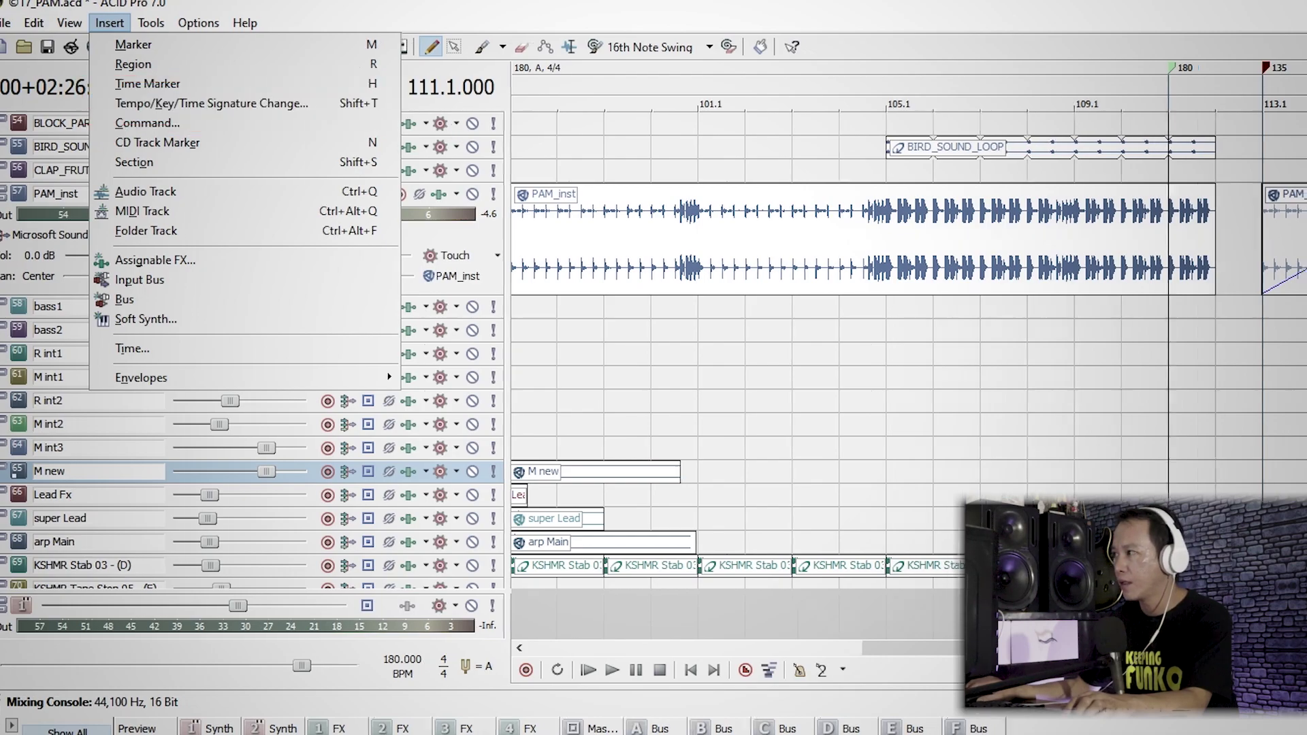
pyautogui.click(1187, 140)
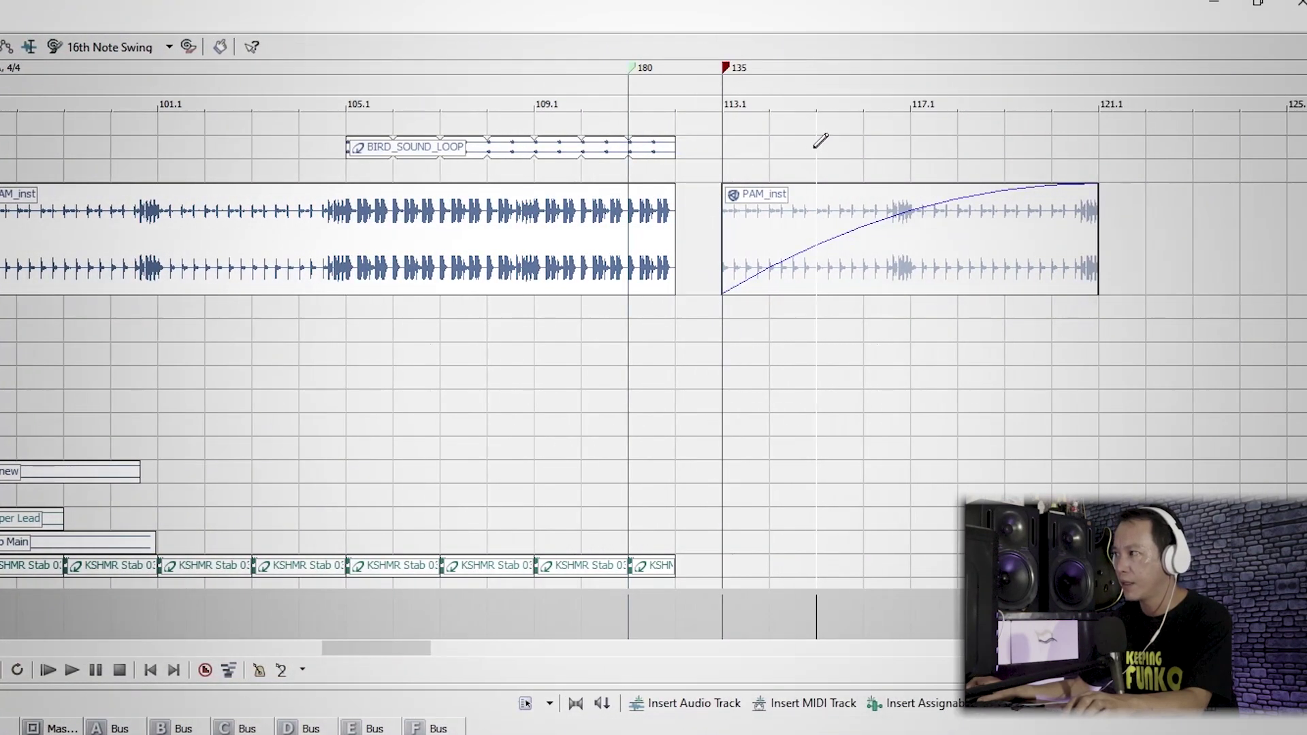
pyautogui.scroll(-2, 1021, 140)
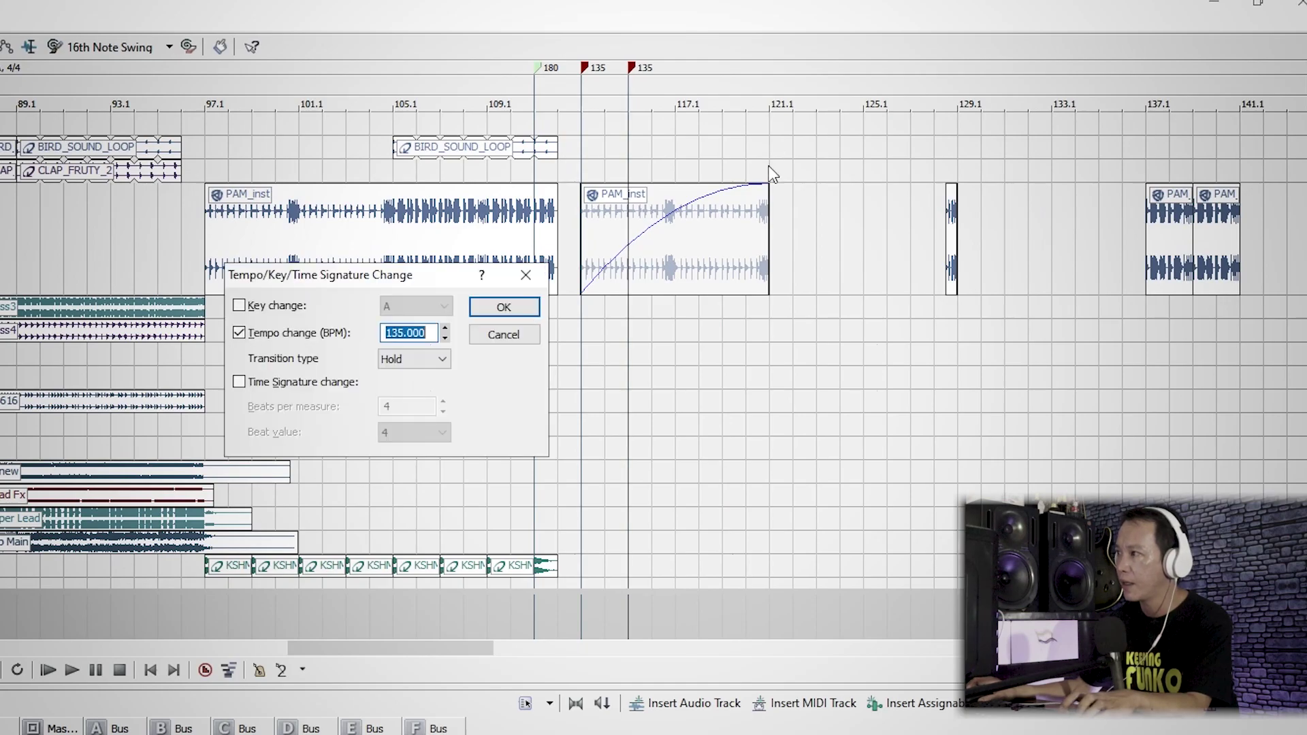
pyautogui.click(504, 334)
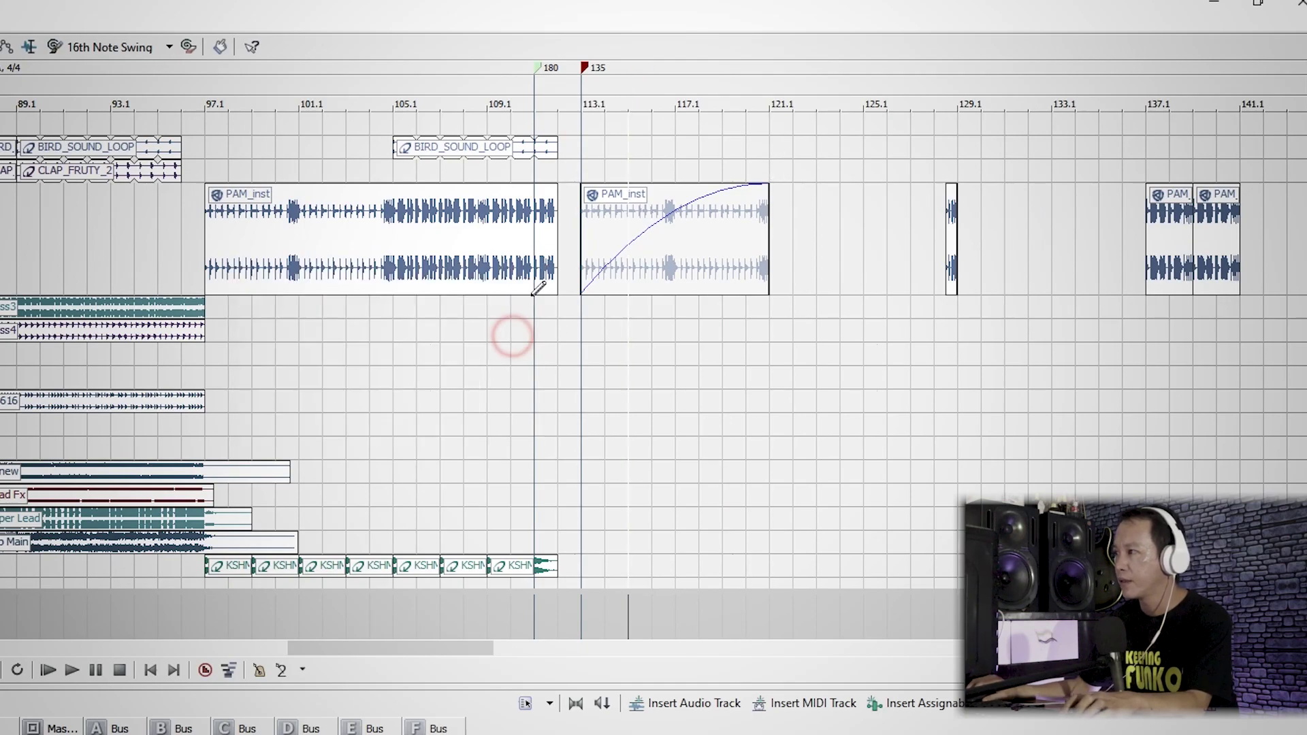
# Step: Delete the 180 BPM tempo marker at 111.1 and the 135 BPM tempo marker at 113.1
pyautogui.click(527, 371)
pyautogui.scroll(3, 476, 279)
pyautogui.rightClick(627, 64)
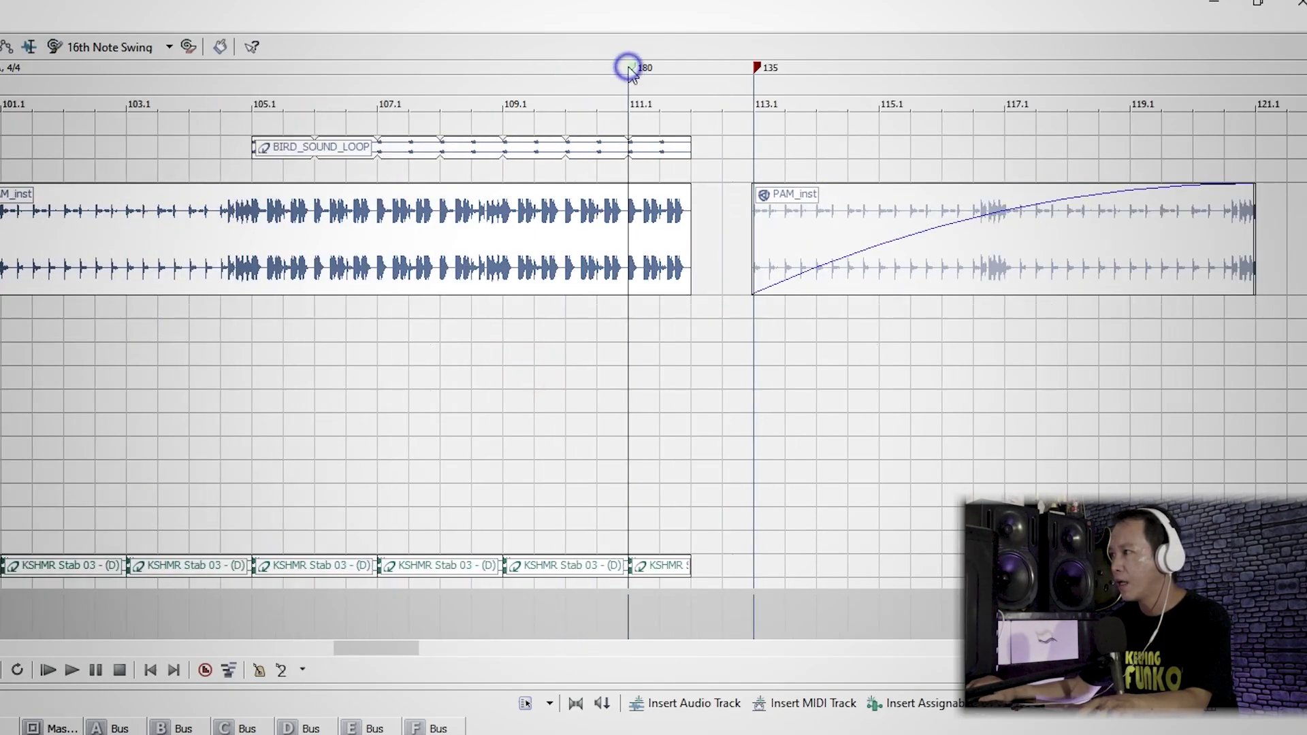
pyautogui.click(710, 199)
pyautogui.rightClick(755, 68)
pyautogui.click(810, 198)
# Step: Play the song from 110.1 with no tempo markers, stopping after the passage past bar 113
pyautogui.scroll(-2, 548, 496)
pyautogui.click(576, 482)
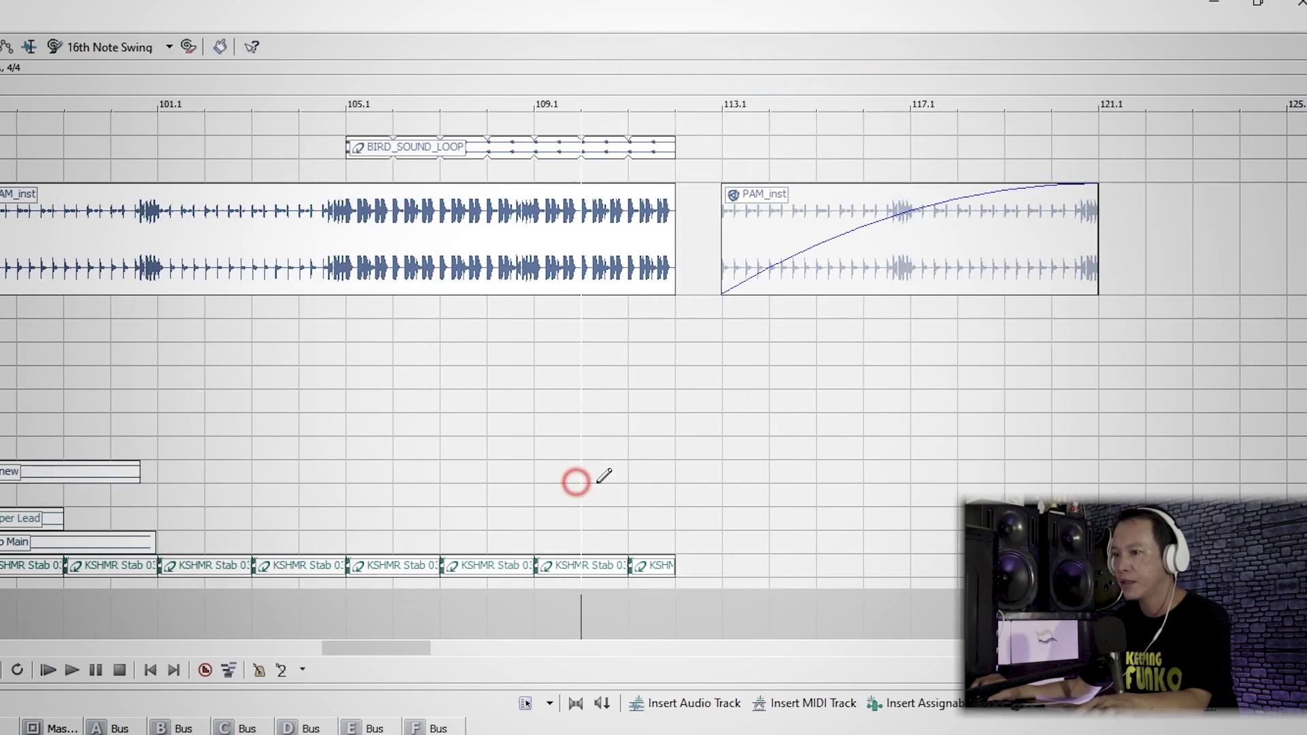
pyautogui.press('space')
pyautogui.scroll(-3, 779, 496)
pyautogui.scroll(2, 694, 499)
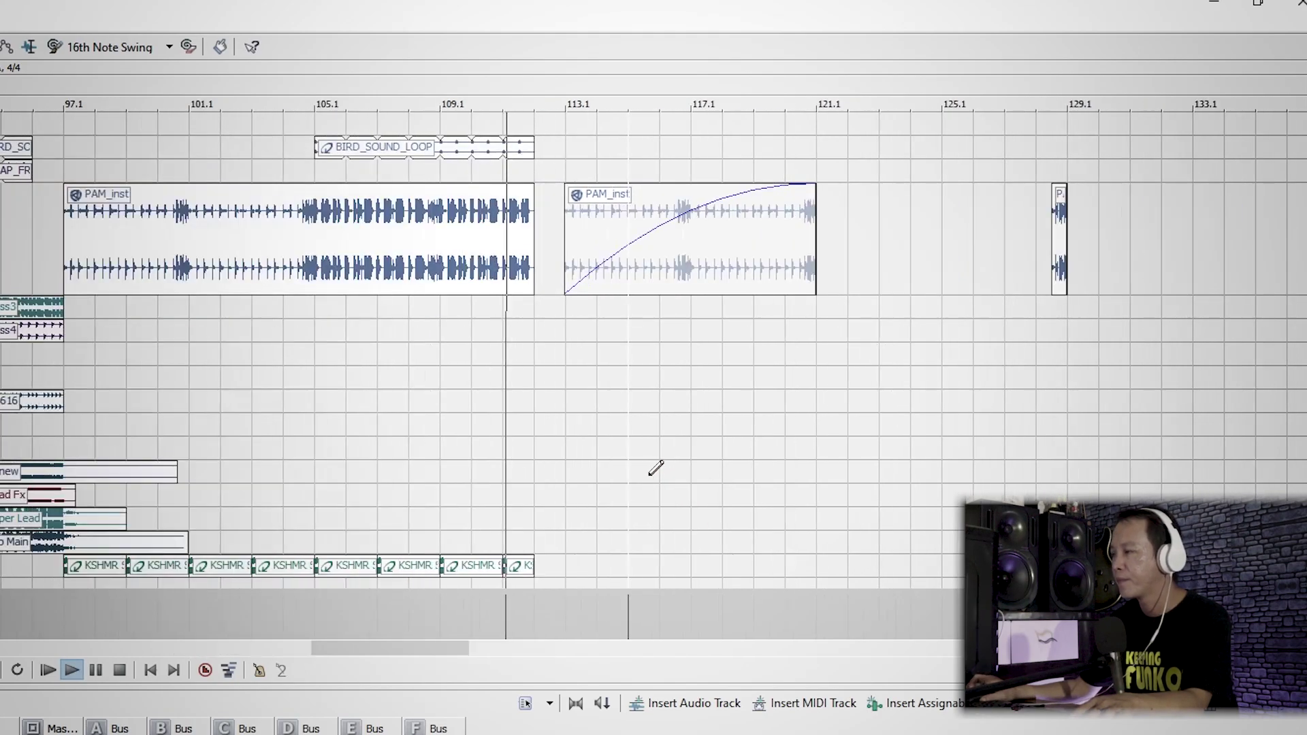
pyautogui.scroll(1, 696, 472)
pyautogui.scroll(-2, 695, 473)
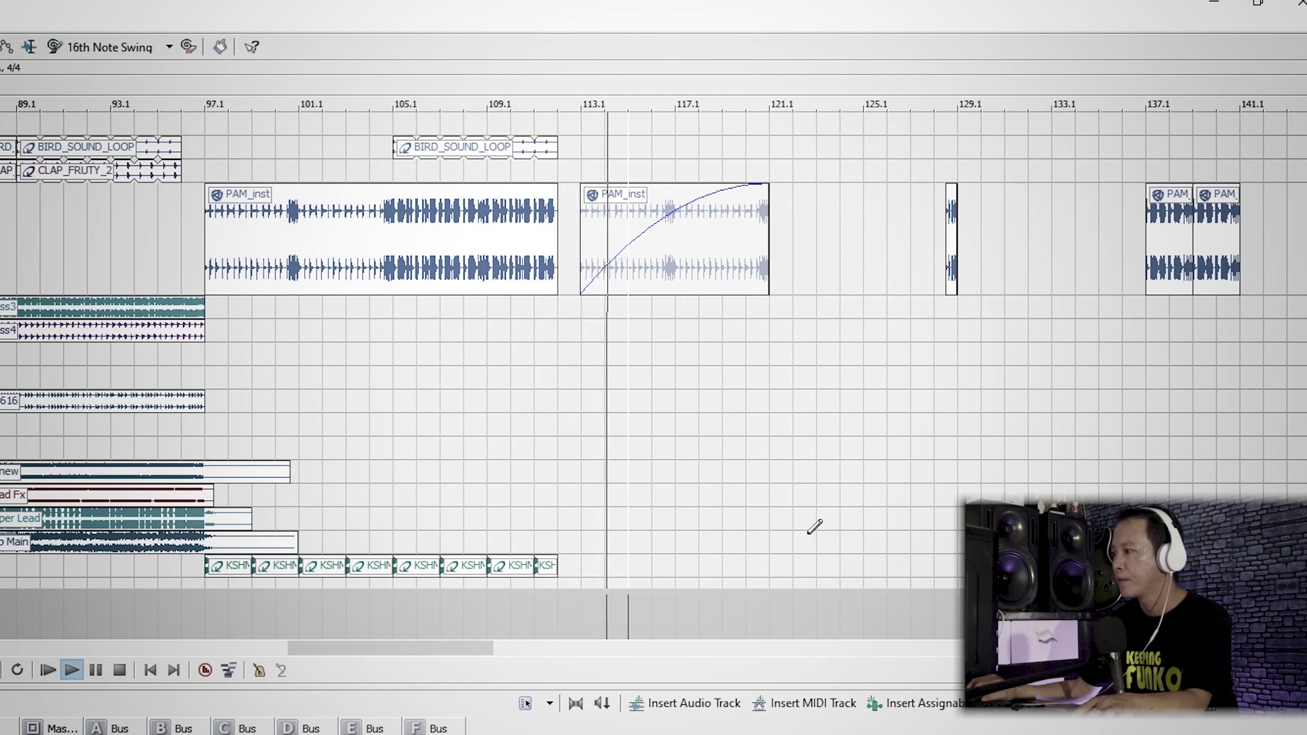
pyautogui.click(763, 612)
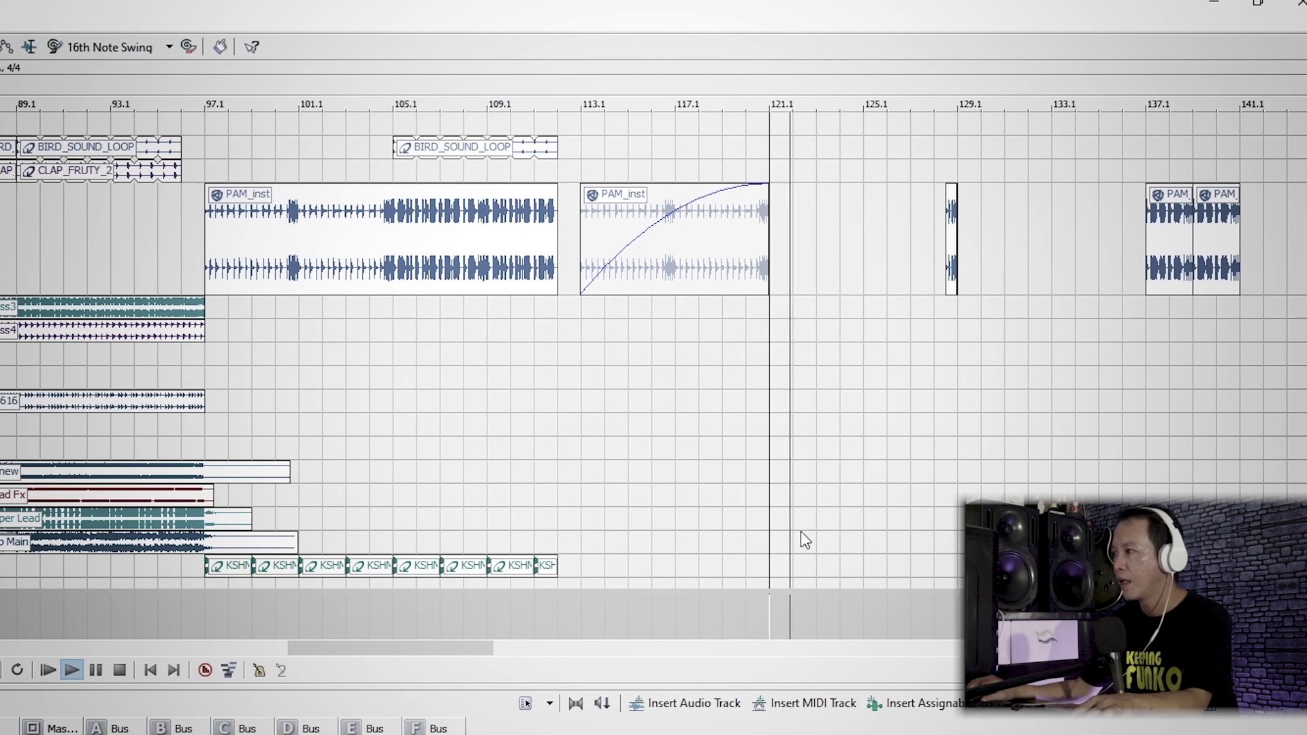
pyautogui.scroll(-1, 801, 530)
pyautogui.press('space')
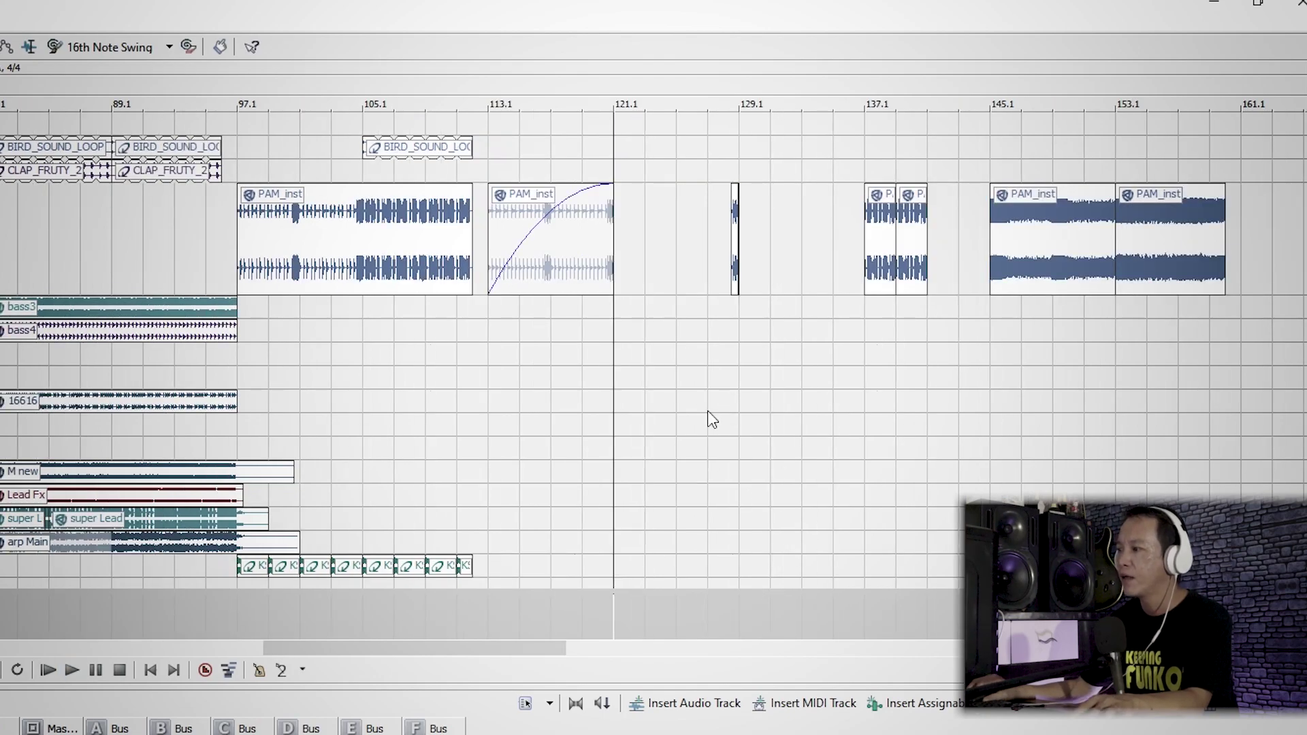
# Step: Insert a tempo change of 180 BPM at 111.1 with the Hold transition type
pyautogui.click(482, 626)
pyautogui.scroll(2, 745, 490)
pyautogui.click(519, 388)
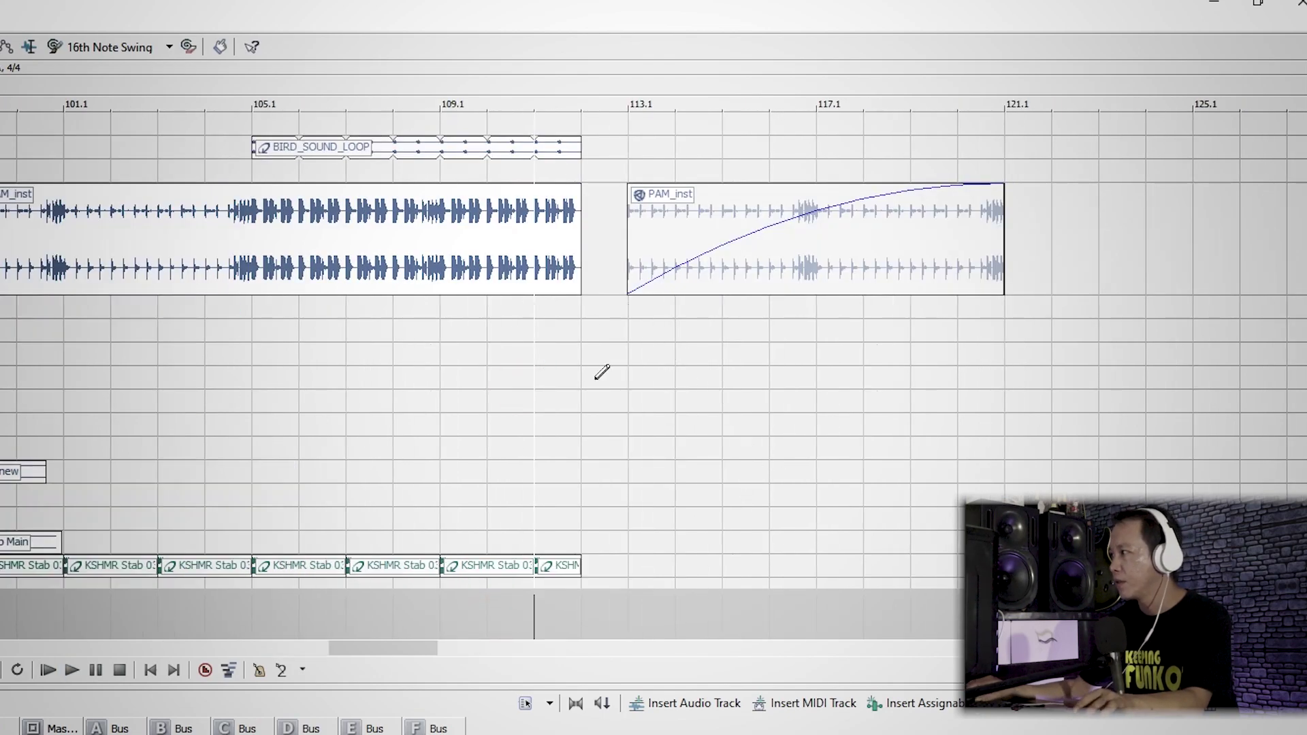
pyautogui.scroll(-5, 653, 341)
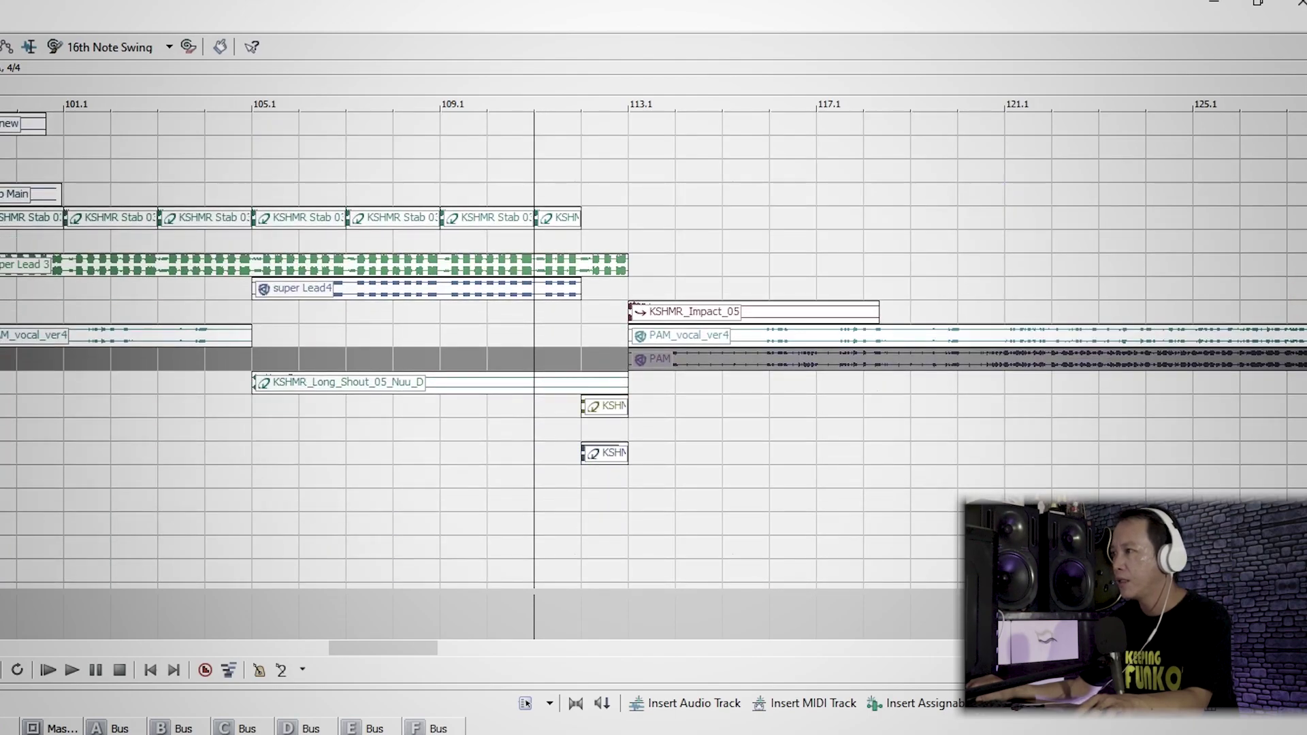
pyautogui.scroll(-2, 503, 579)
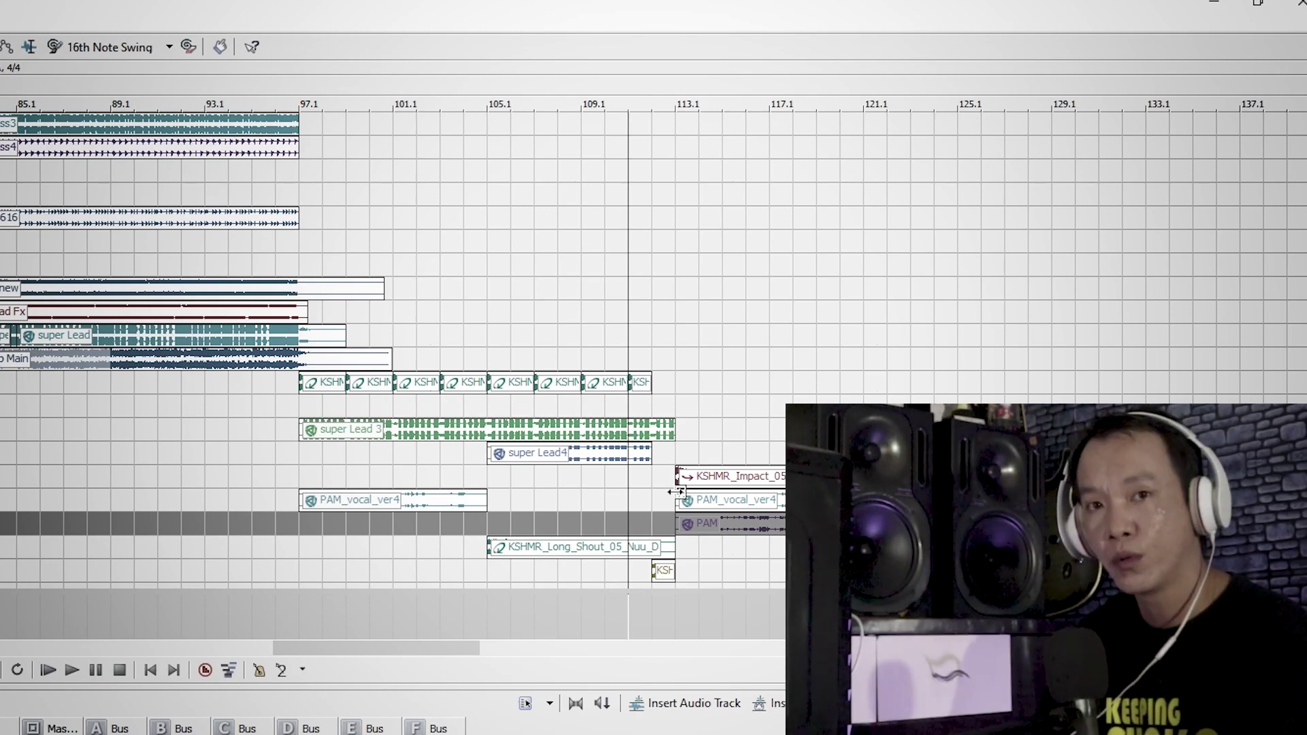
pyautogui.scroll(2, 725, 616)
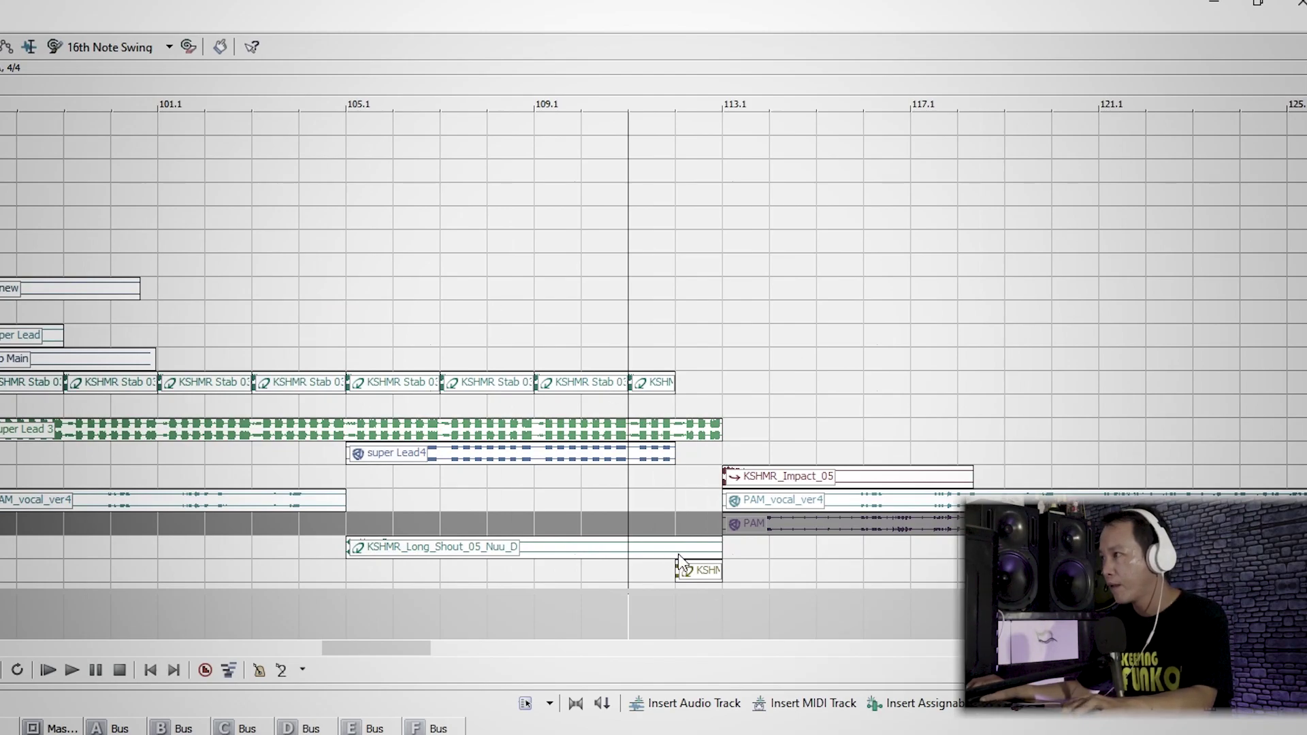
pyautogui.press('t')
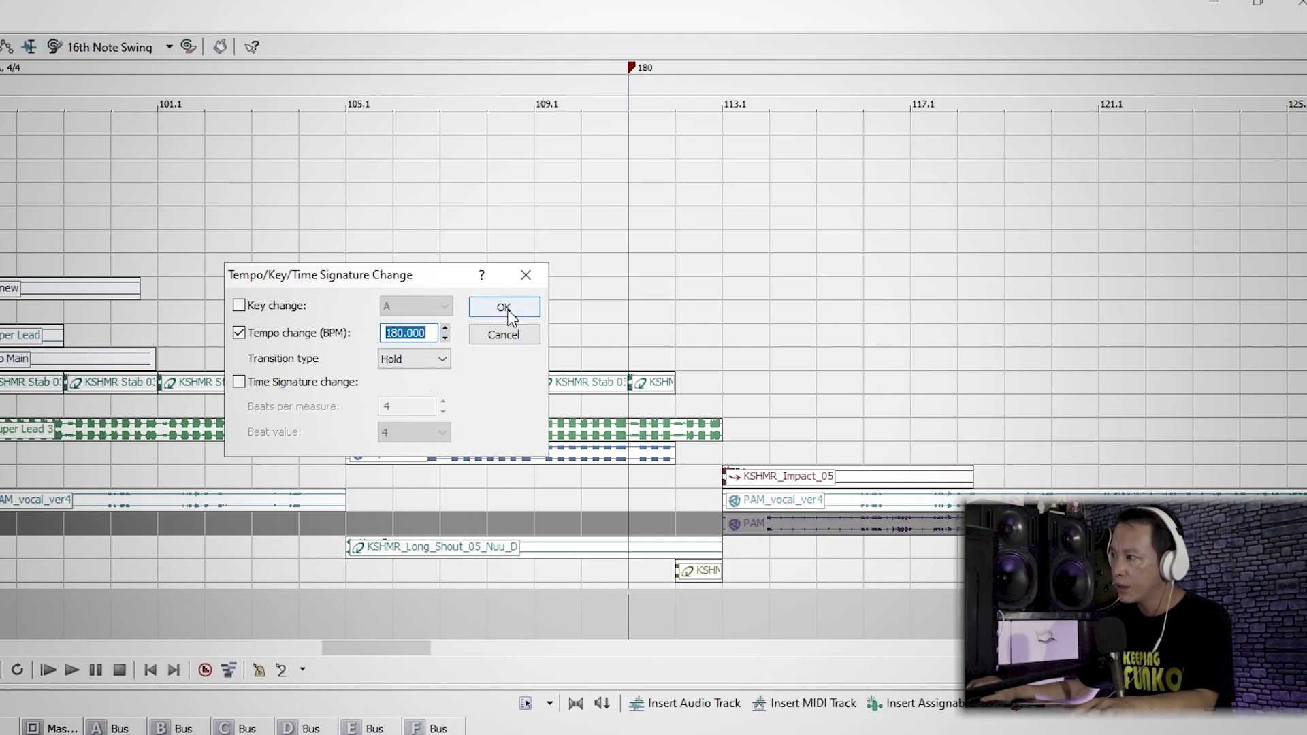
pyautogui.click(443, 367)
pyautogui.click(475, 360)
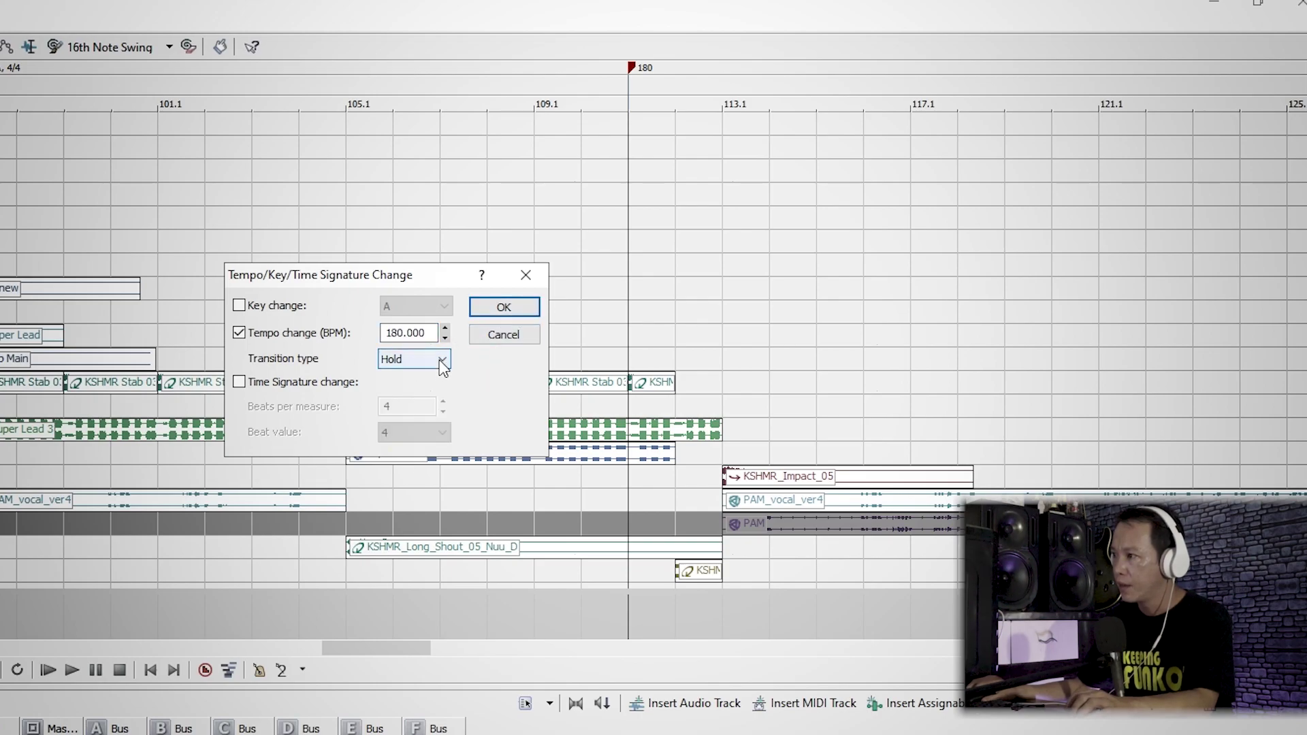
pyautogui.click(516, 312)
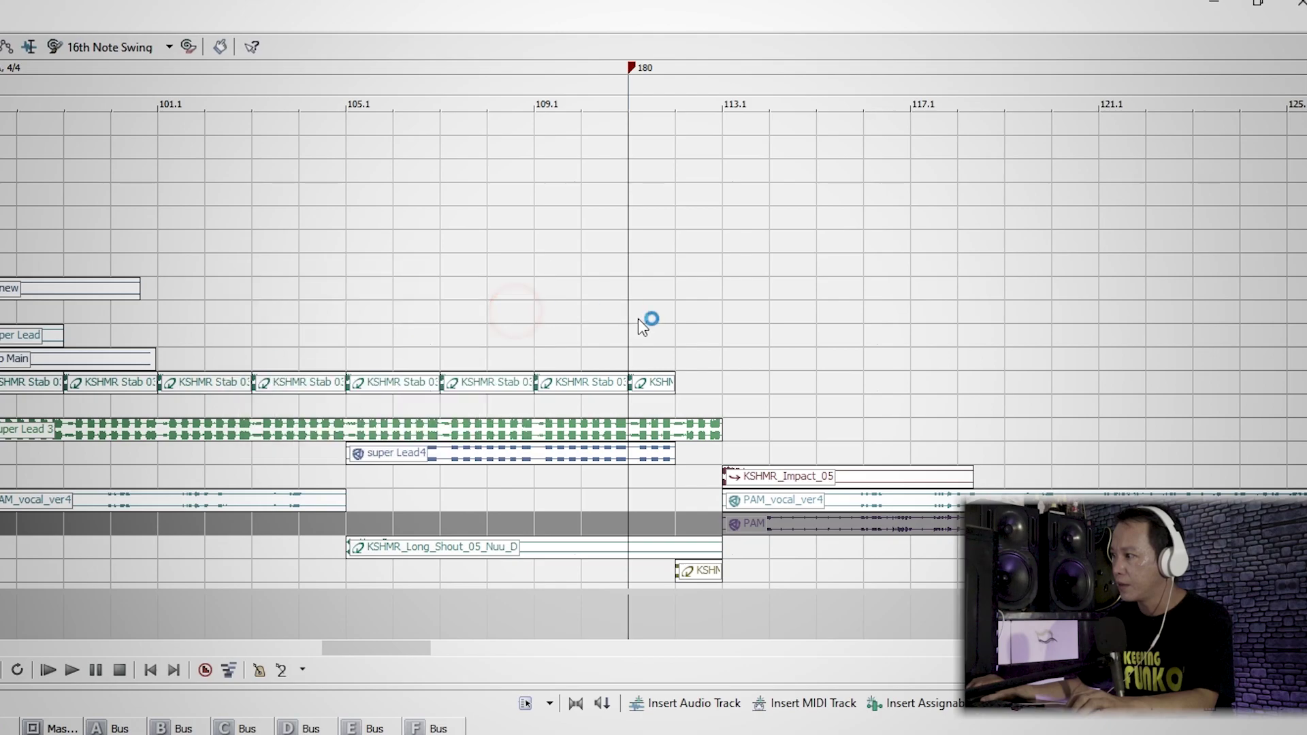
# Step: Insert a tempo change of 135 BPM at 113.1 with the Hold transition type
pyautogui.click(720, 617)
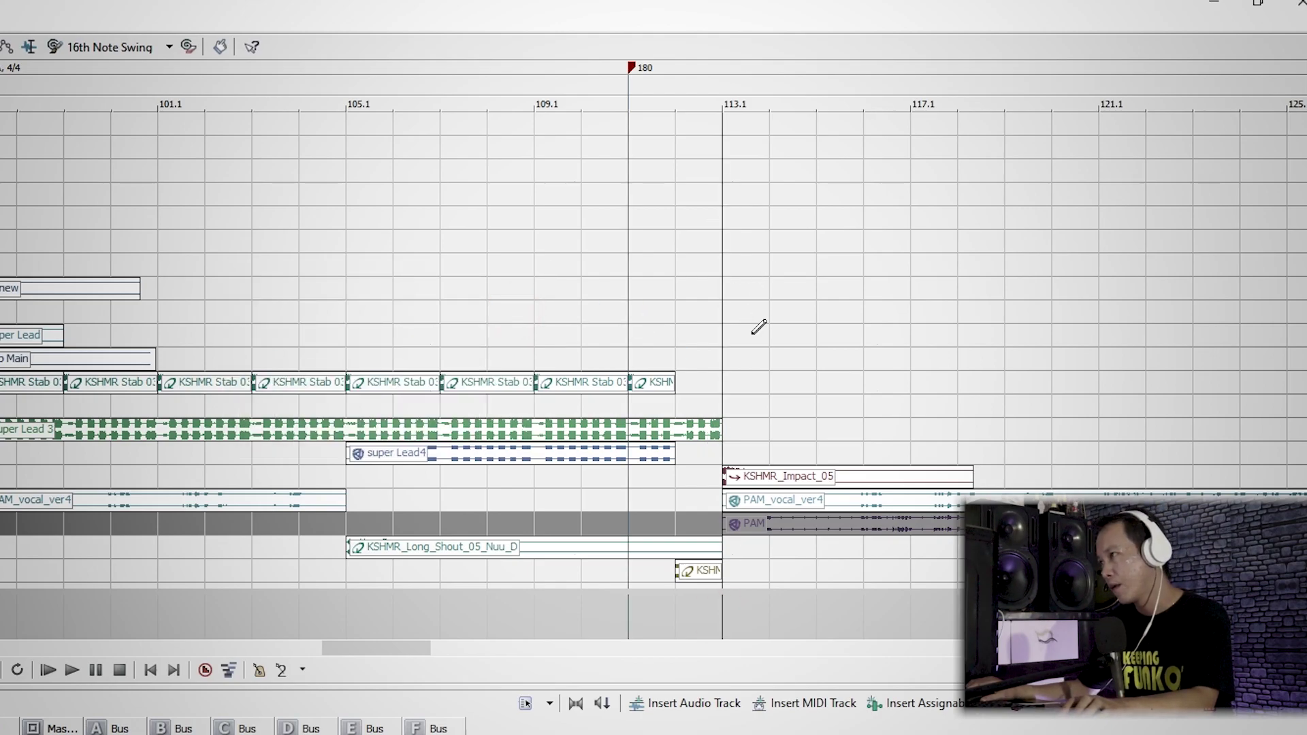
pyautogui.press('t')
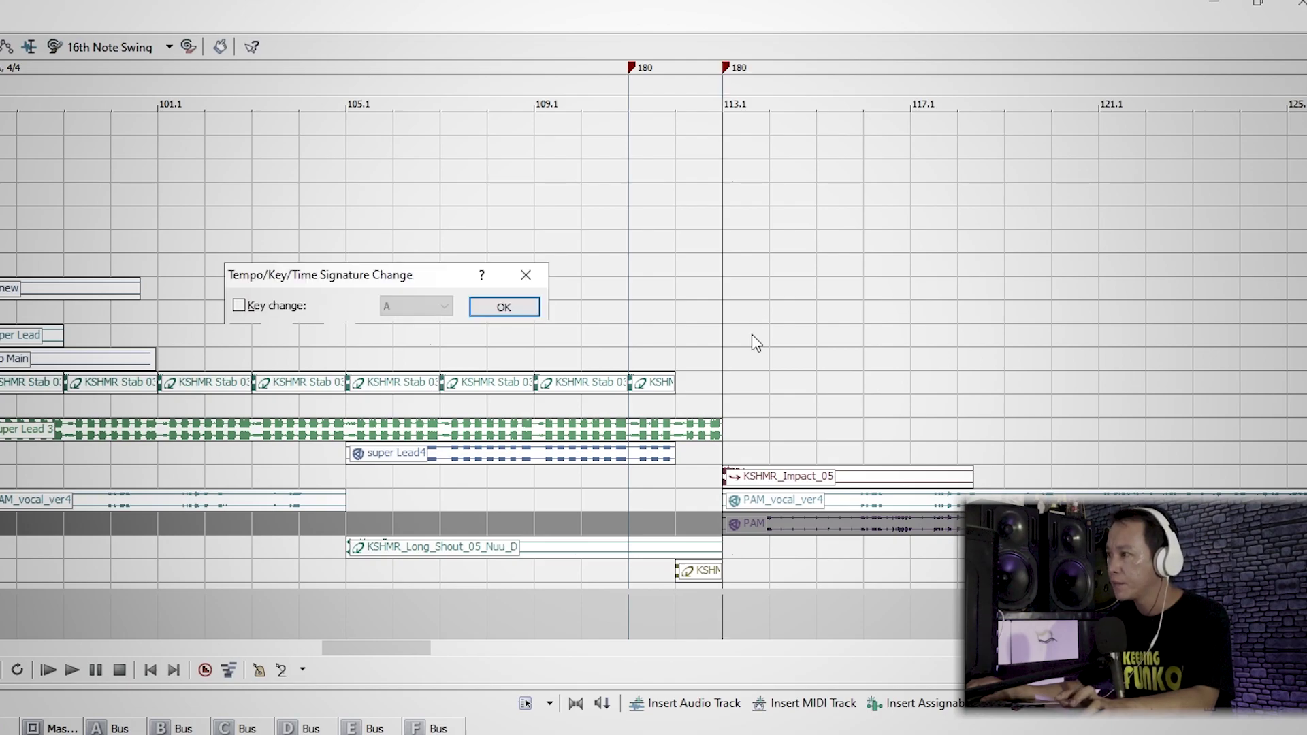
pyautogui.click(393, 334)
pyautogui.press('Delete')
pyautogui.press('Delete')
pyautogui.write('35.000')
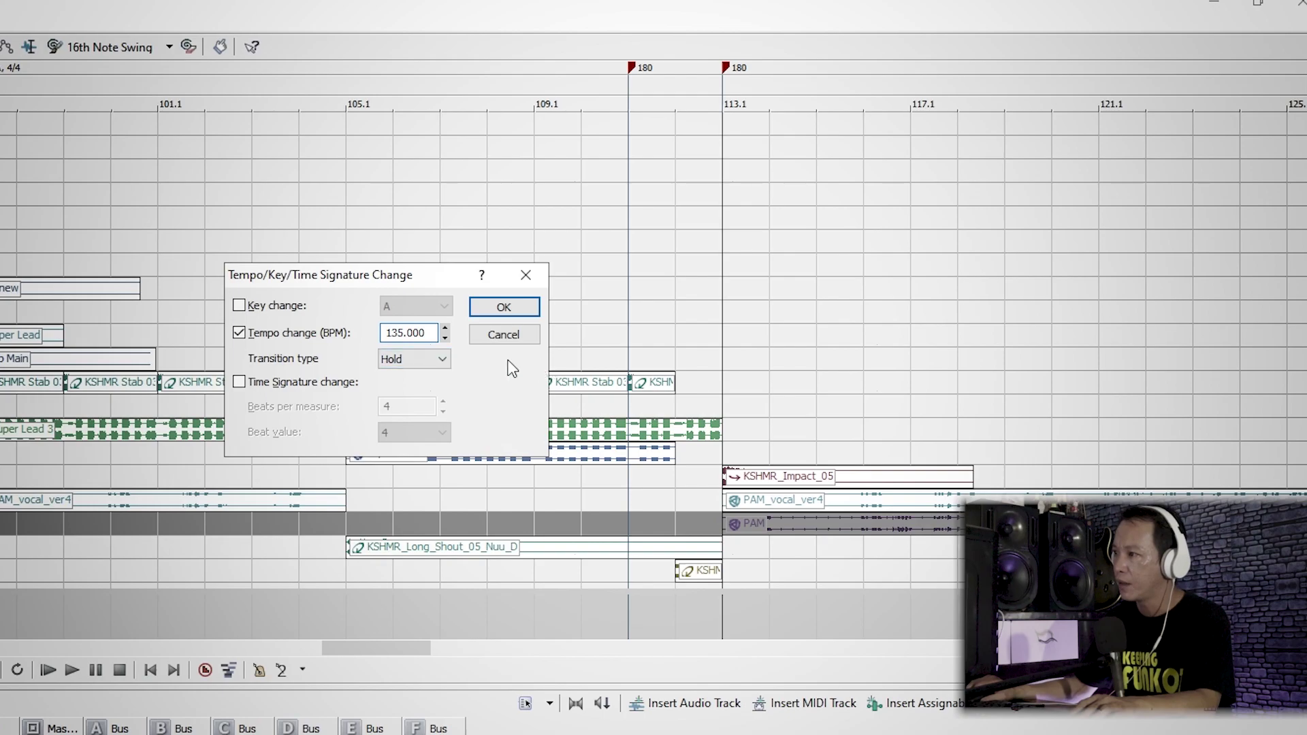
pyautogui.click(530, 307)
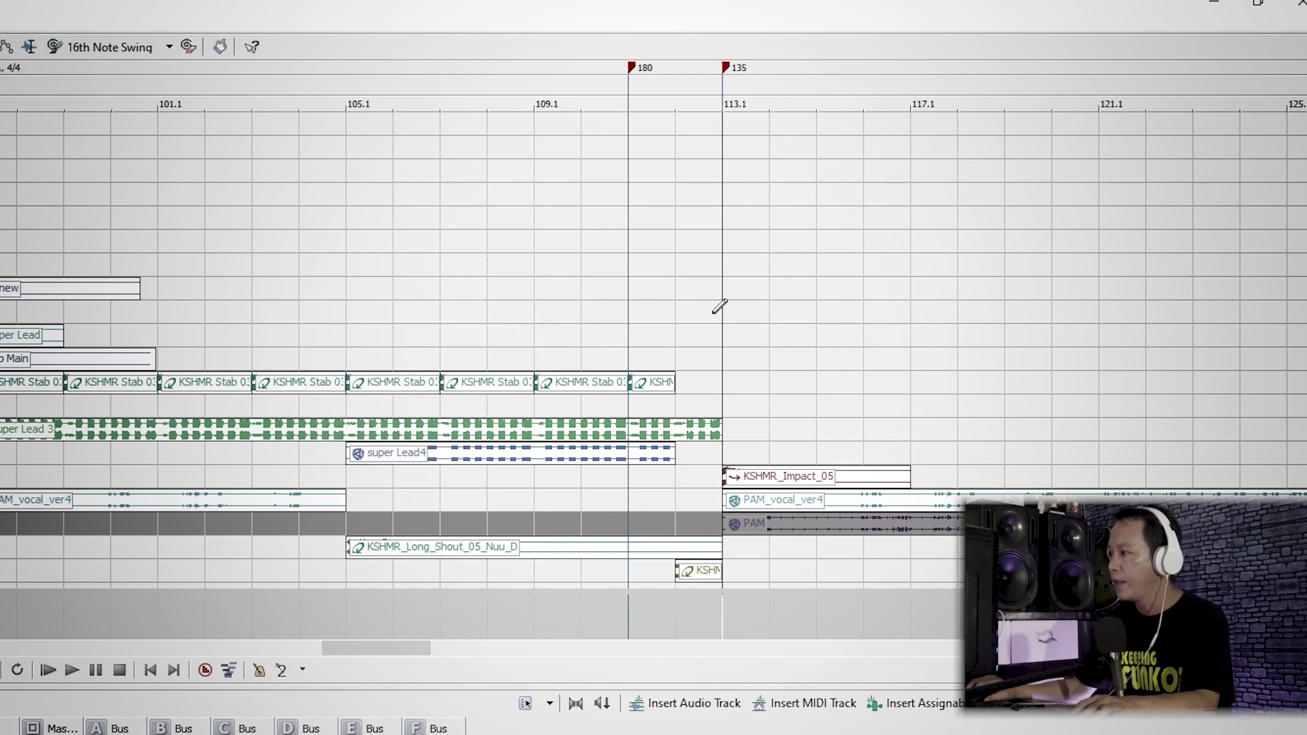
# Step: Play the passage across the two Hold tempo markers, once from 110.1 and once more from 111.1
pyautogui.click(581, 616)
pyautogui.press('space')
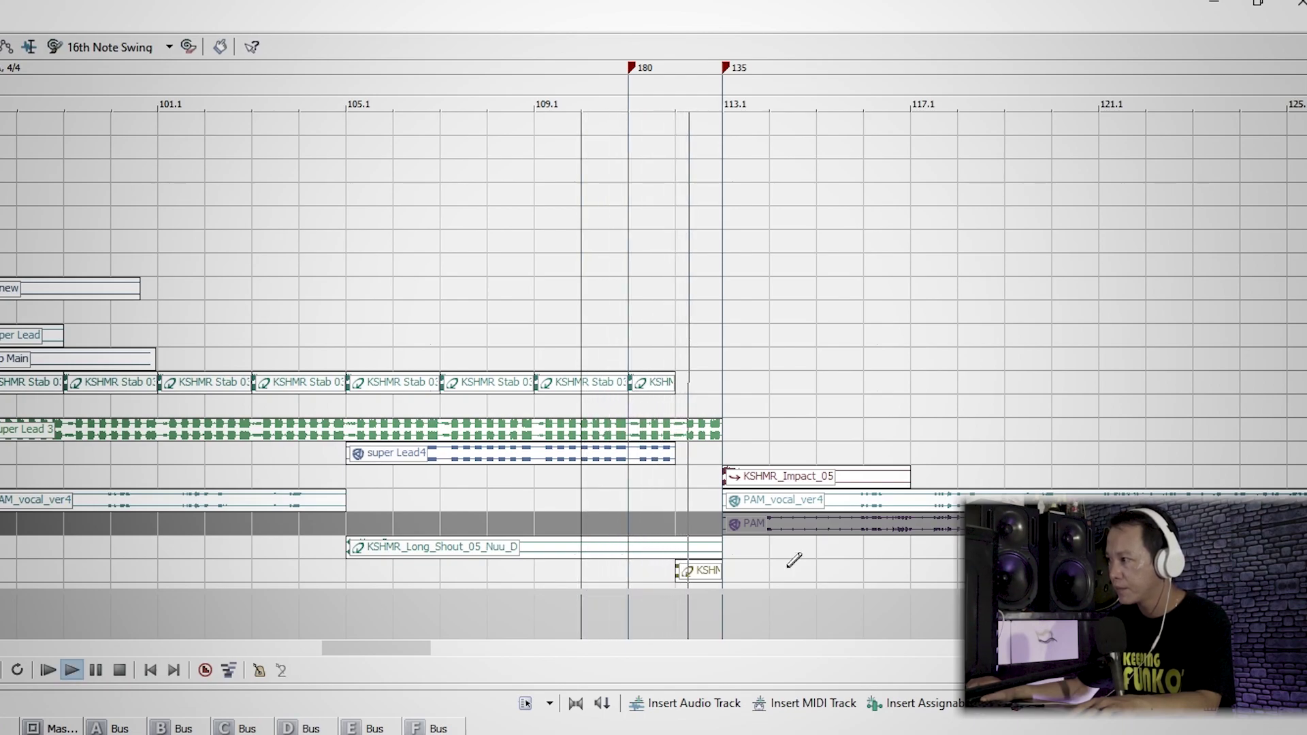
pyautogui.press('space')
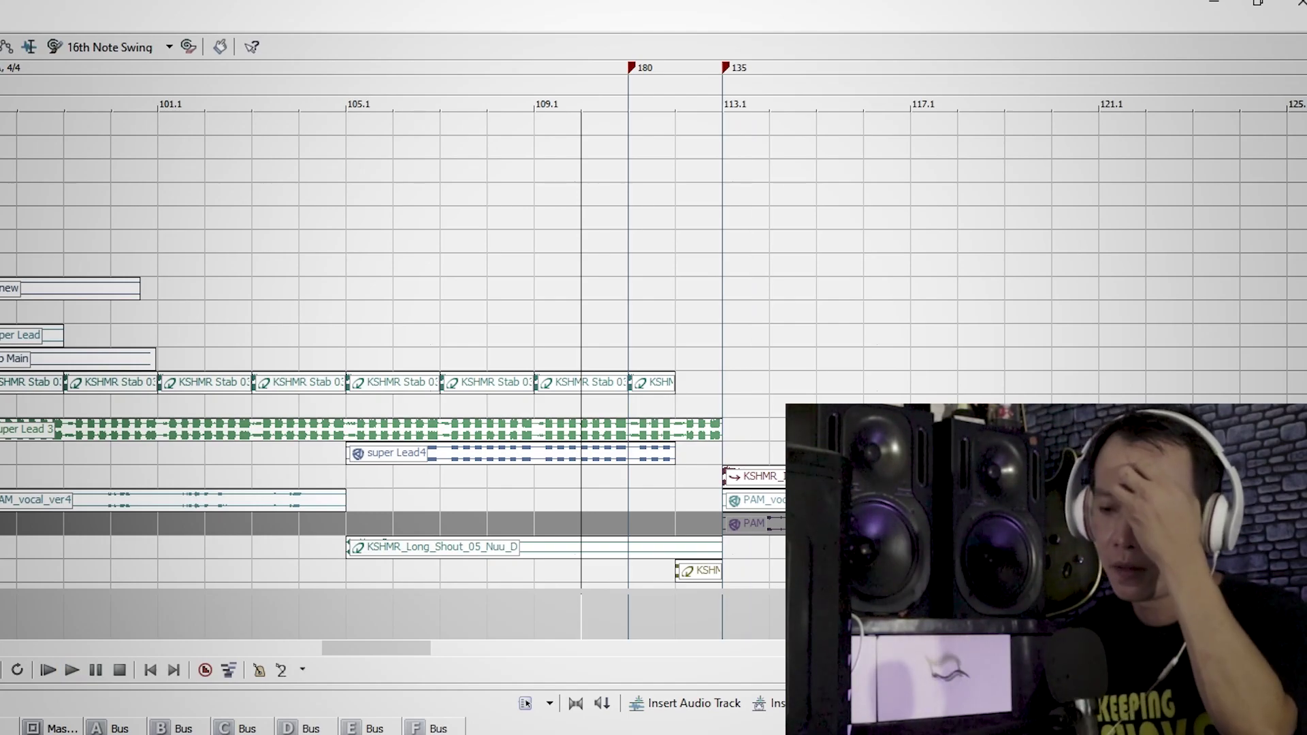
pyautogui.click(627, 230)
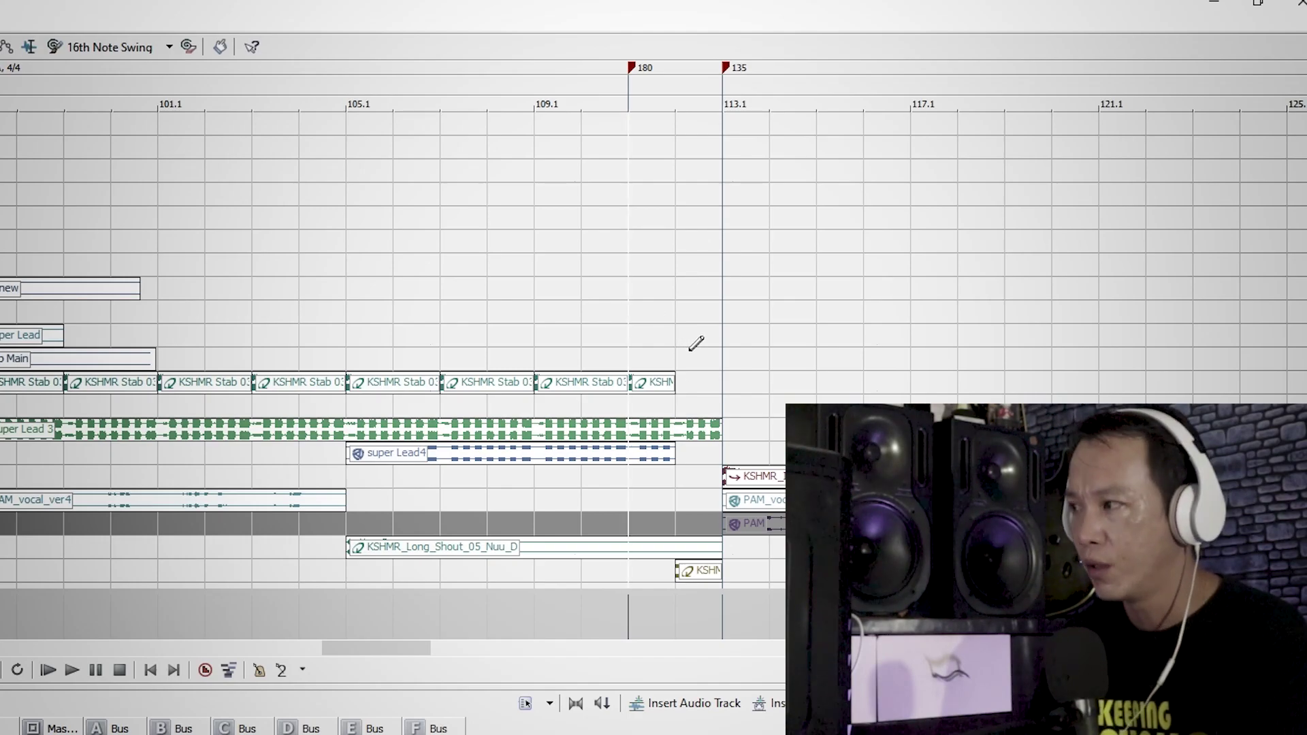
pyautogui.press('space')
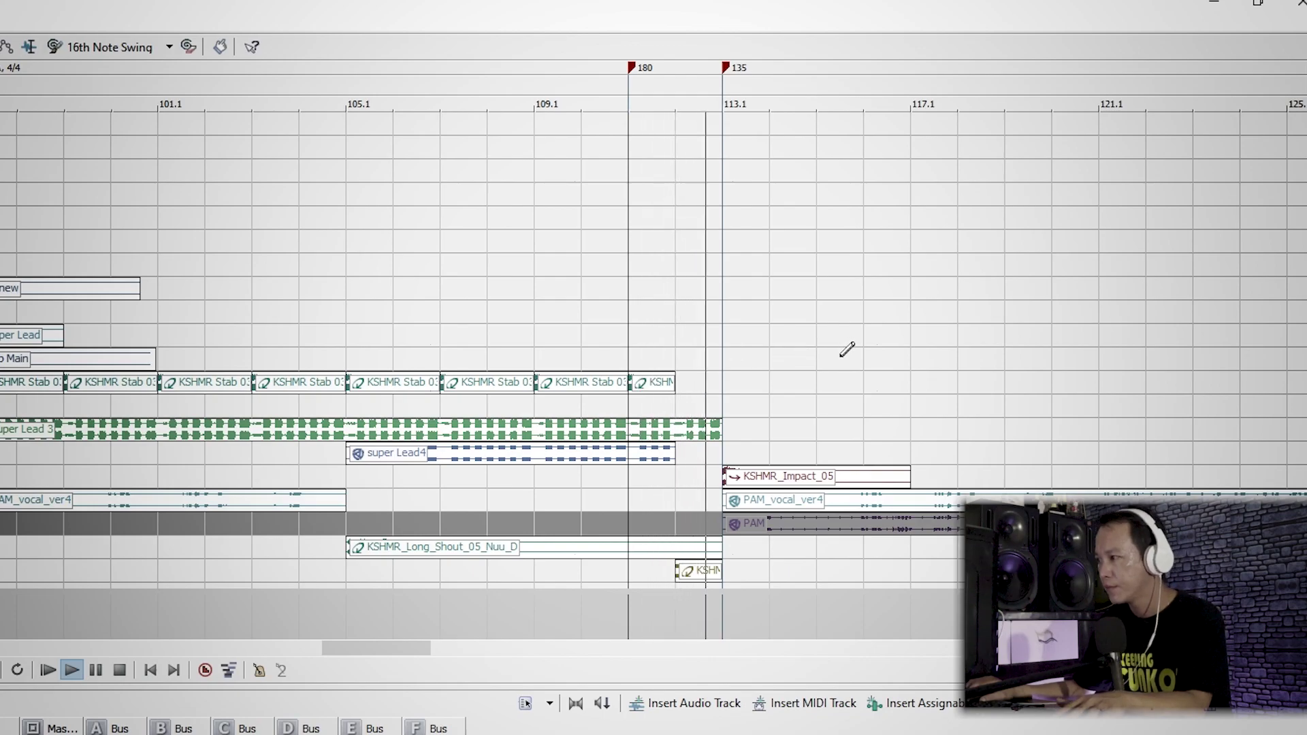
pyautogui.press('space')
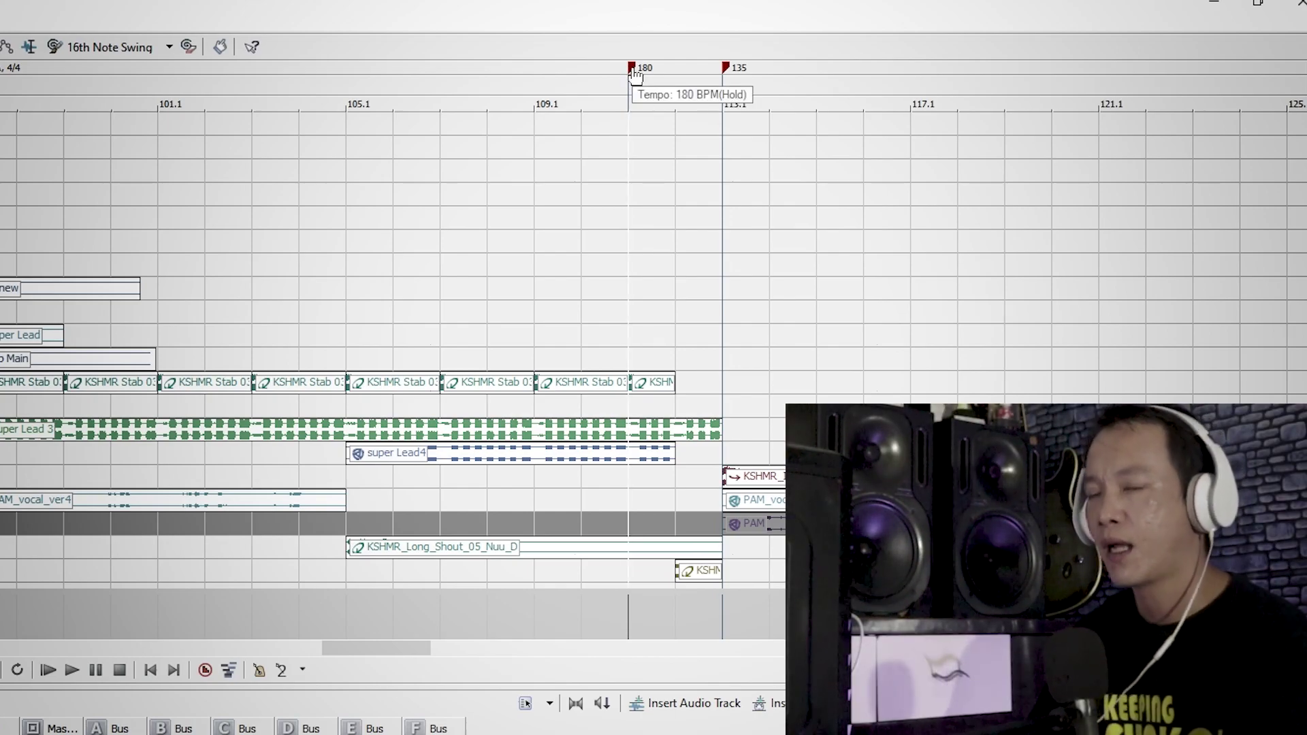
# Step: Change the transition type of the 180 BPM tempo marker at 111.1 to Fast
pyautogui.doubleClick(632, 71)
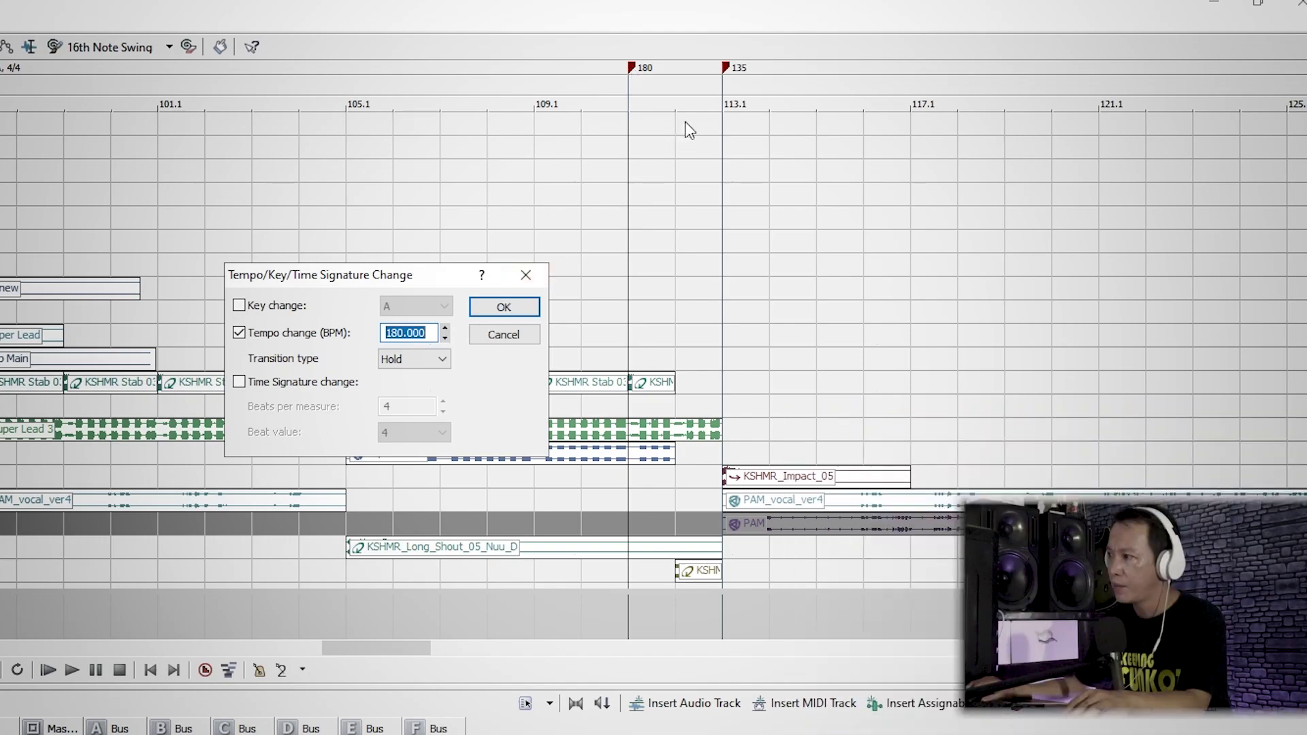
pyautogui.click(442, 360)
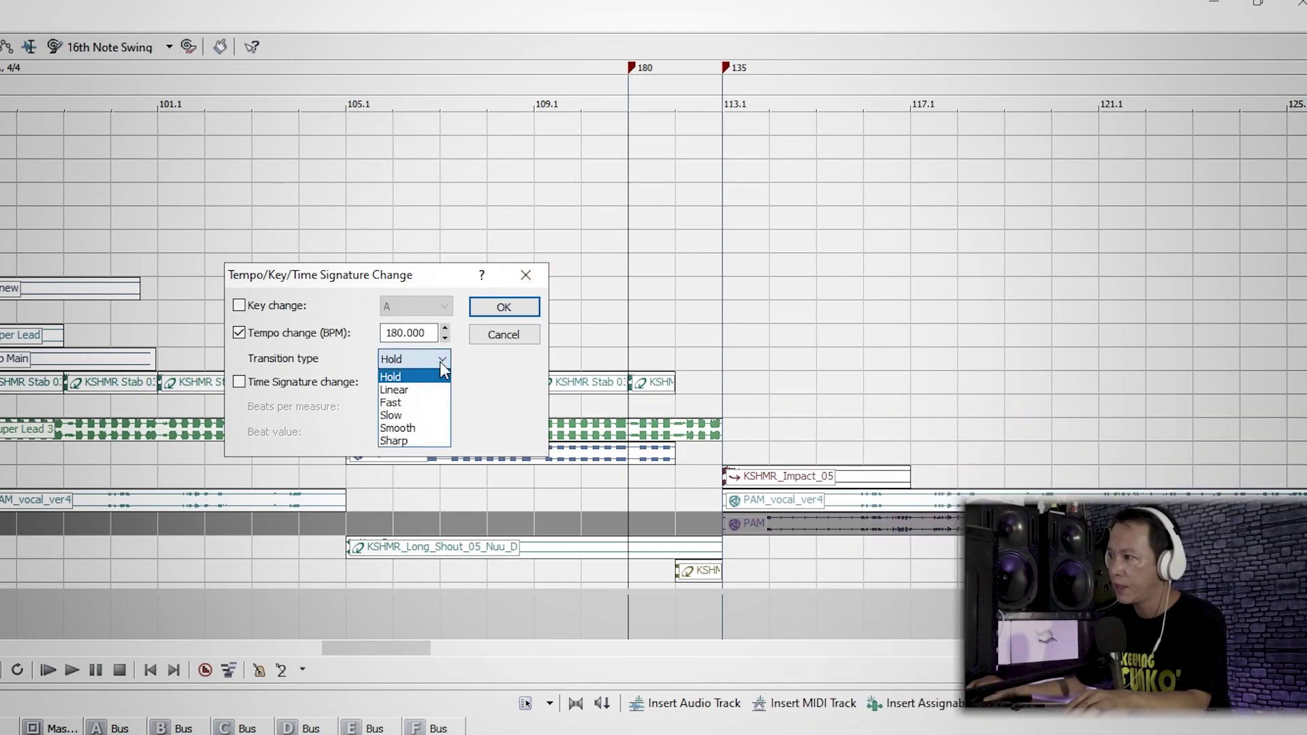
pyautogui.click(414, 403)
pyautogui.click(515, 307)
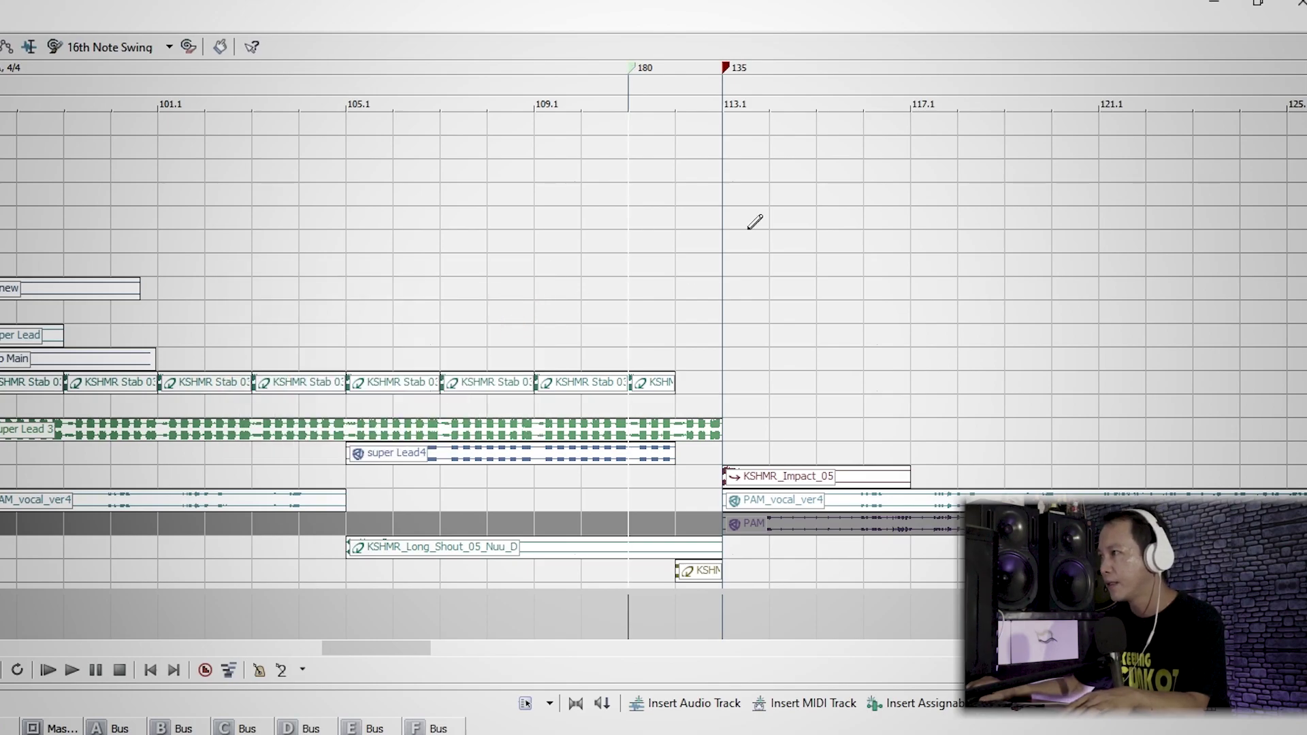
# Step: Play the passage from 111.1 to hear the Fast tempo transition into bar 113
pyautogui.click(629, 71)
pyautogui.click(632, 618)
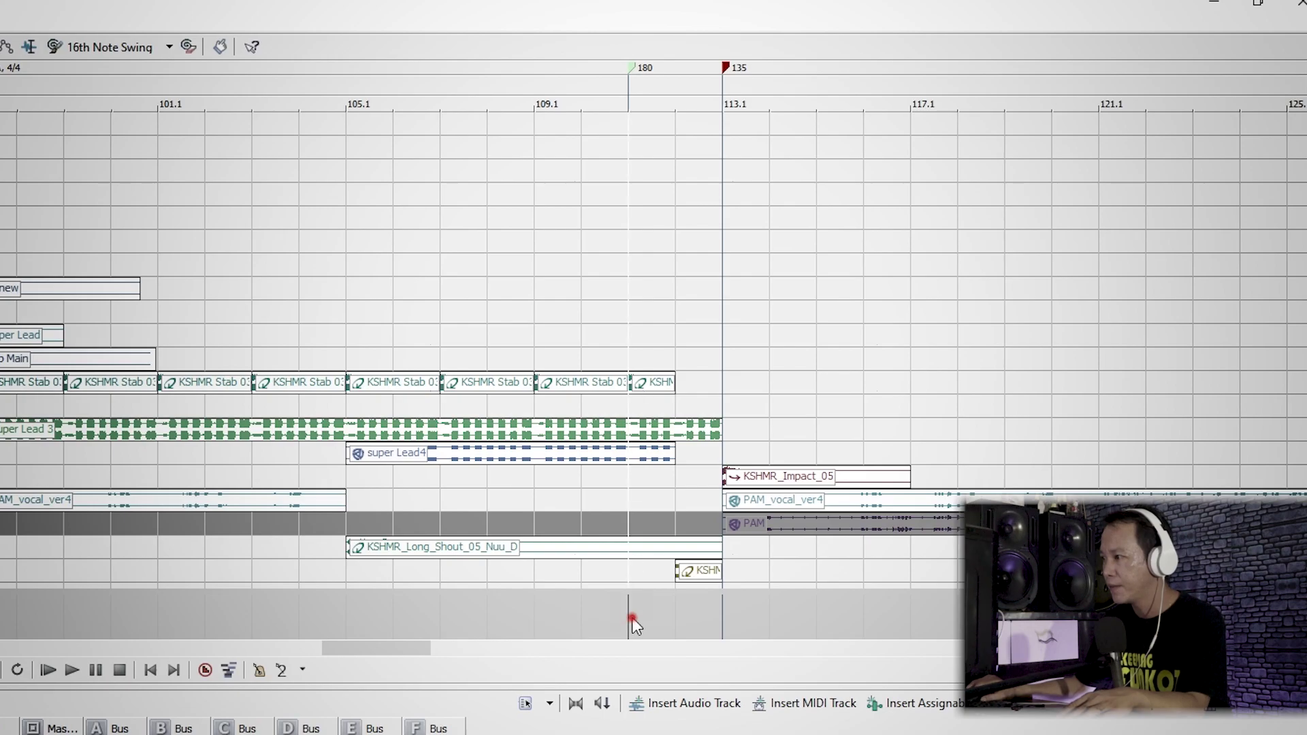
pyautogui.press('space')
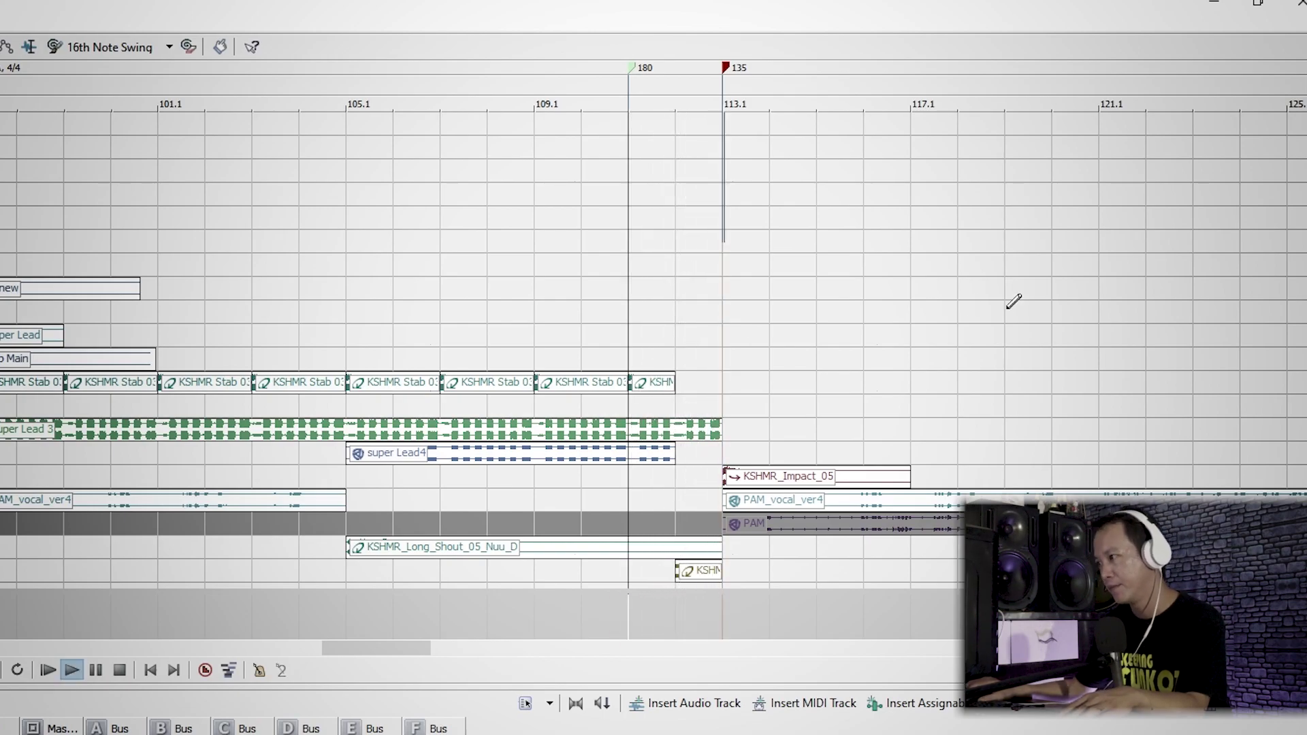
# Step: Change the transition type of the 180 BPM tempo marker at 111.1 to Slow and play the passage from 111.1
pyautogui.press('space')
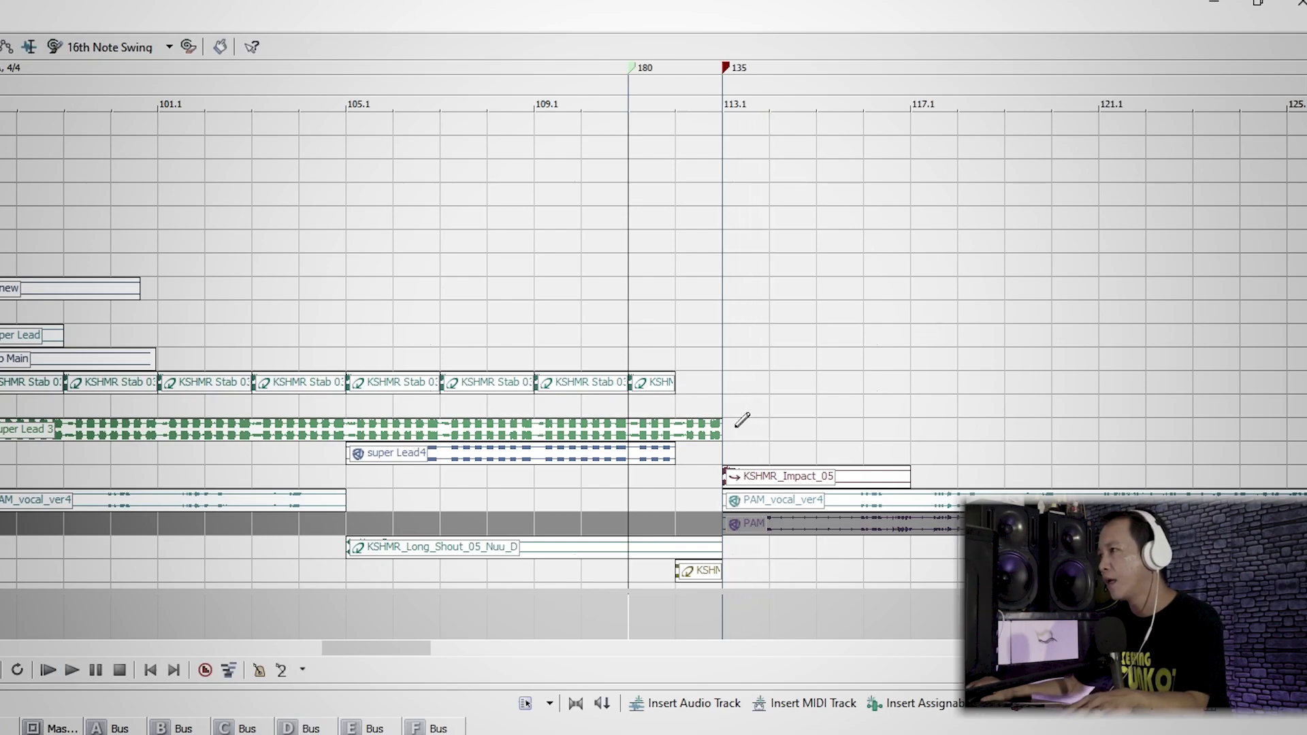
pyautogui.doubleClick(630, 68)
pyautogui.click(429, 359)
pyautogui.click(409, 415)
pyautogui.click(507, 307)
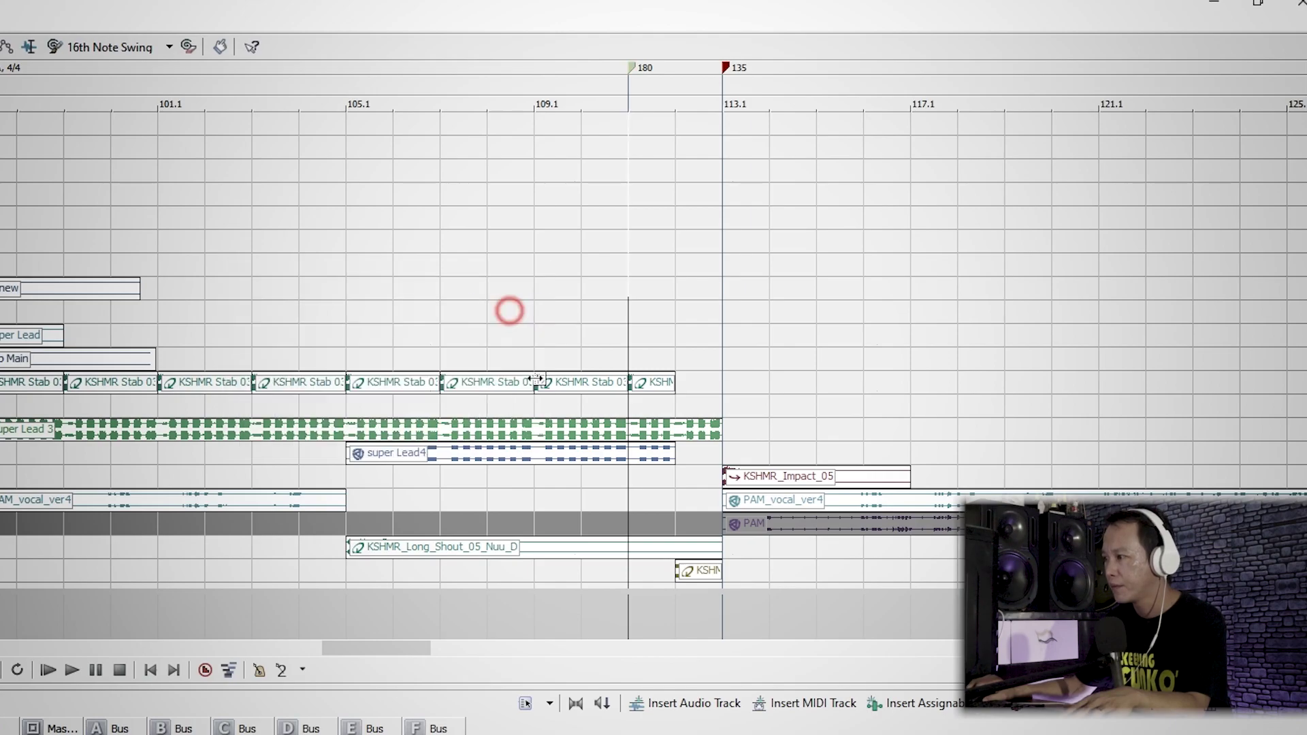
pyautogui.click(631, 604)
pyautogui.press('space')
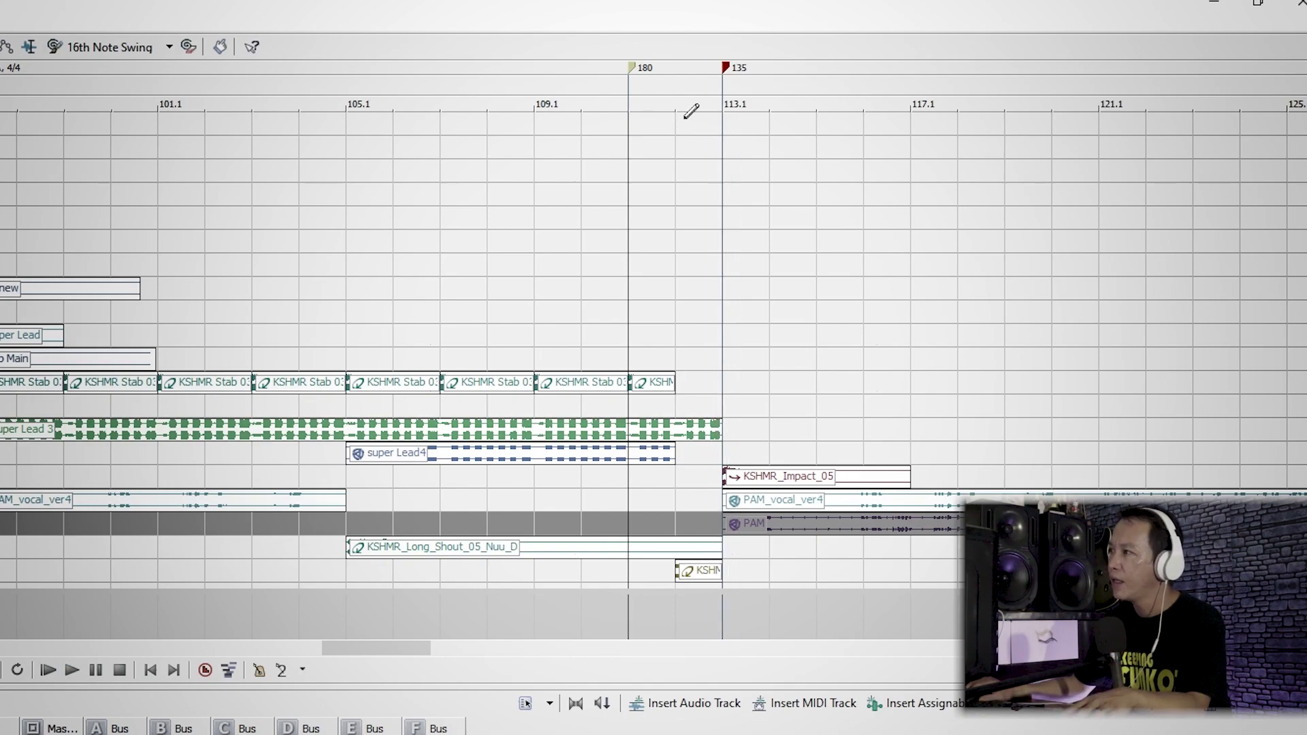
# Step: Set the transition type of the 180 BPM tempo marker at 111.1 back to Fast
pyautogui.doubleClick(632, 70)
pyautogui.click(416, 358)
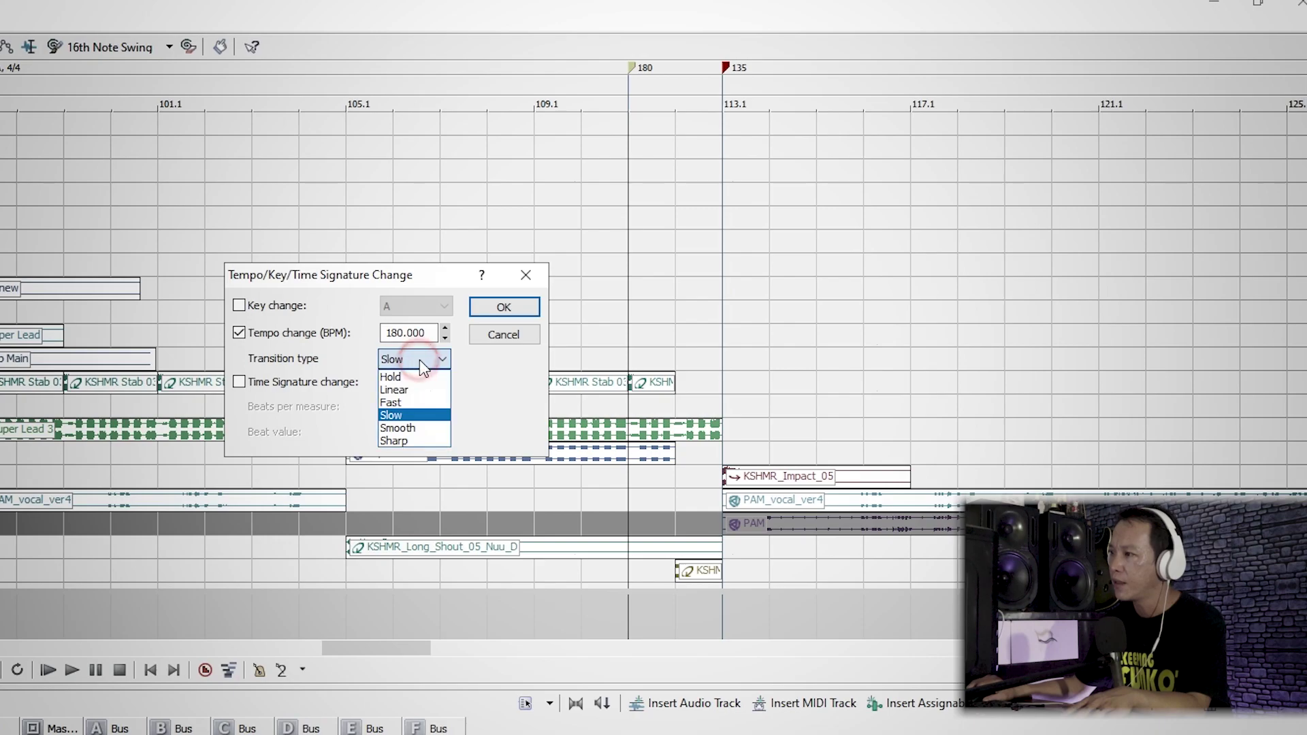
pyautogui.click(402, 404)
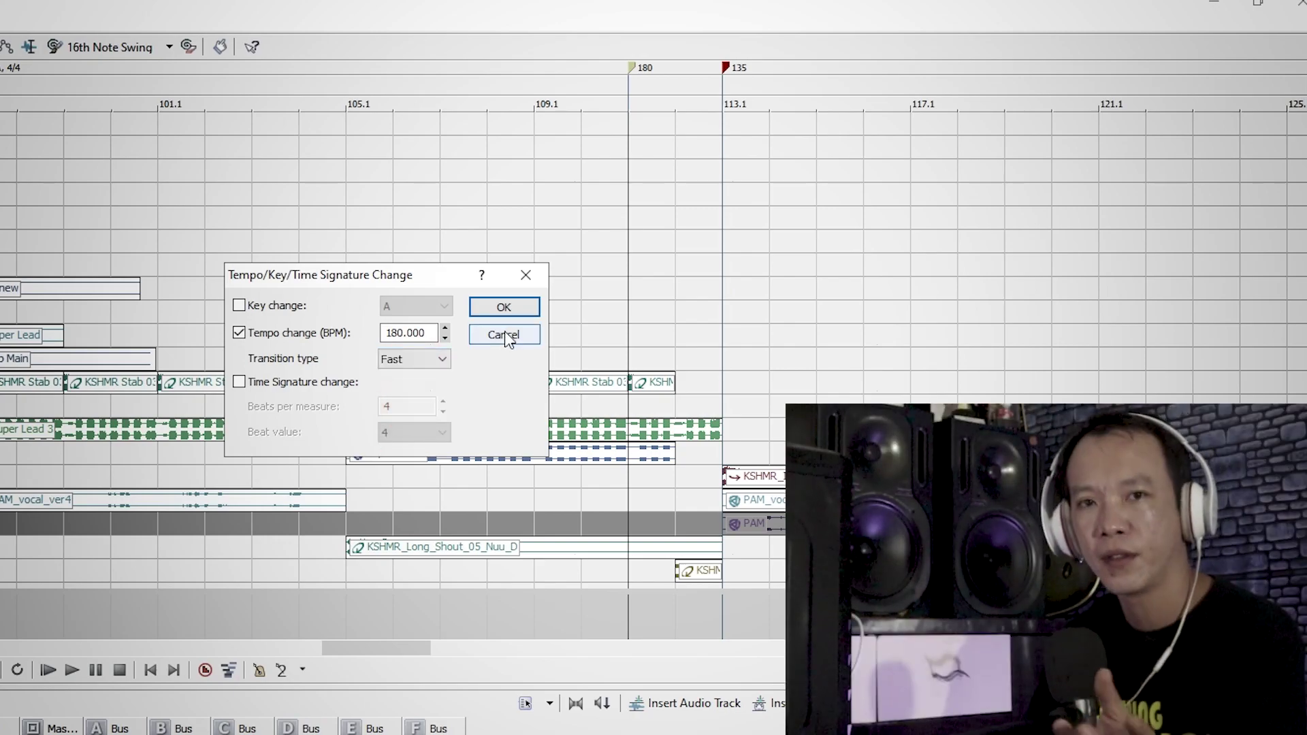
pyautogui.click(442, 361)
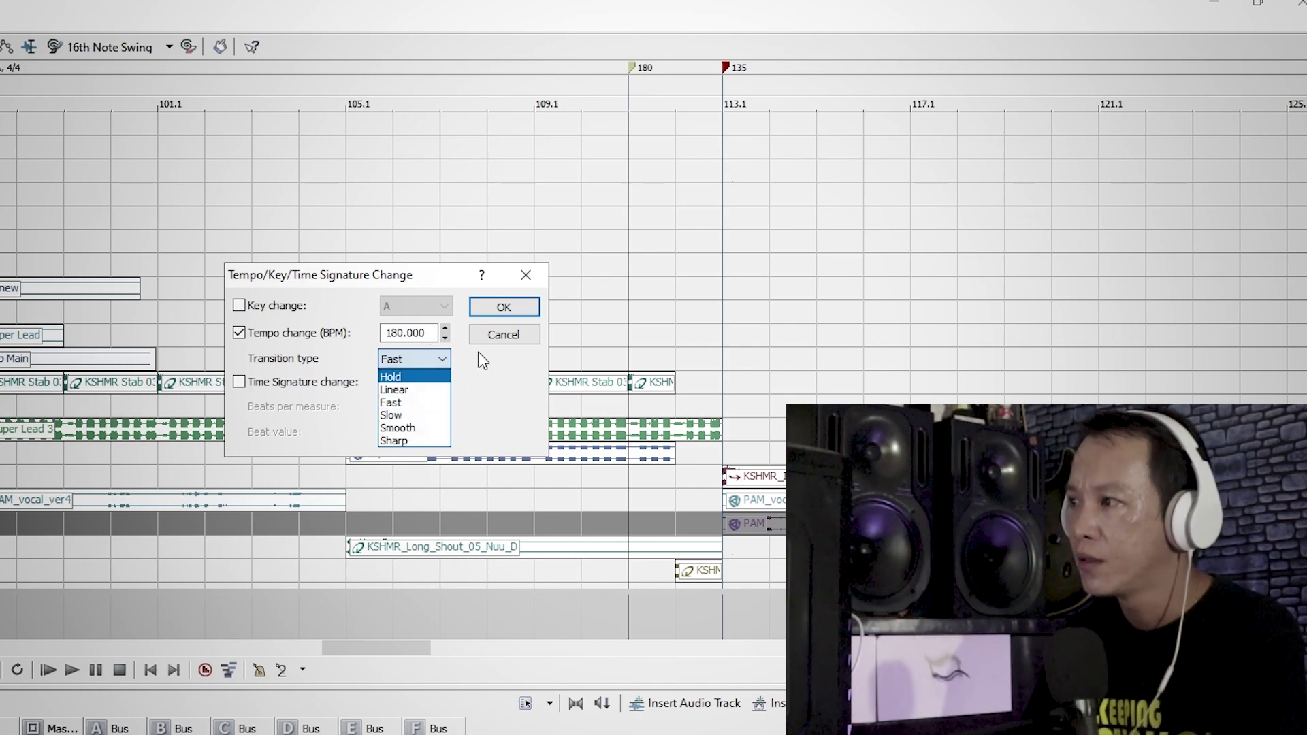
pyautogui.click(480, 388)
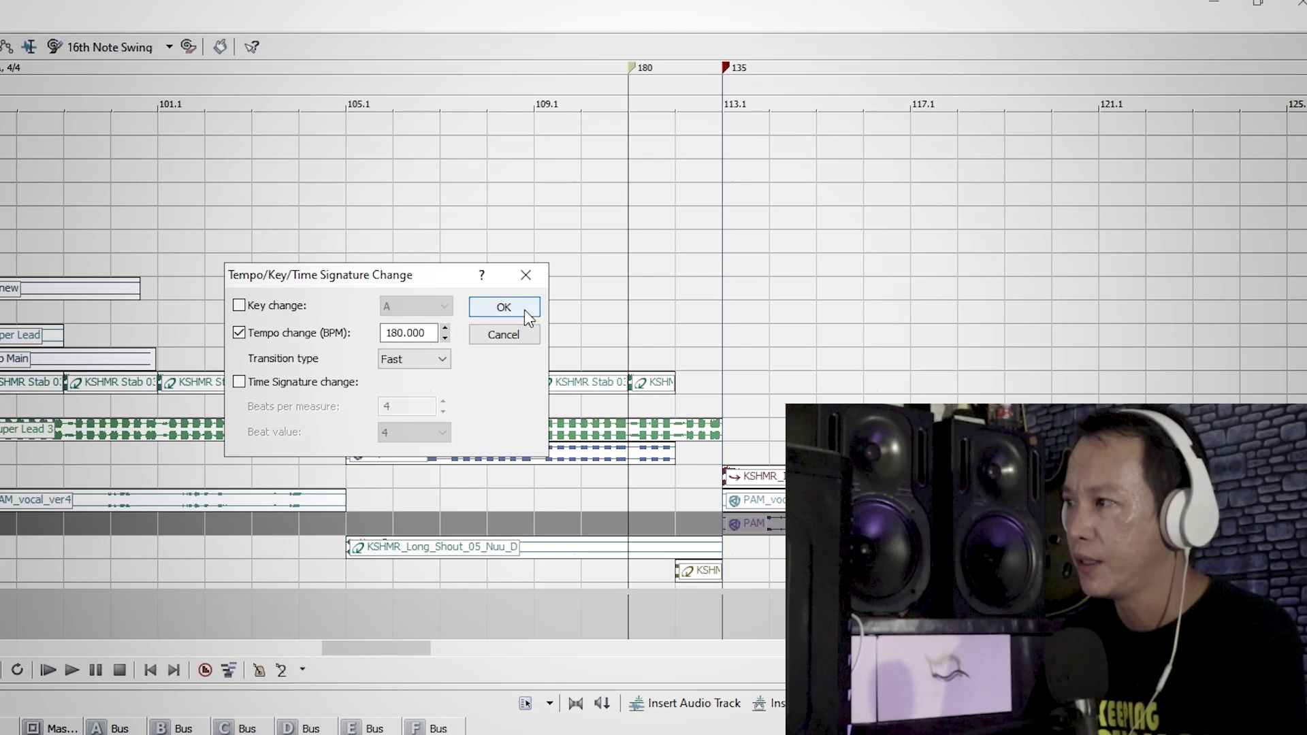
pyautogui.click(504, 308)
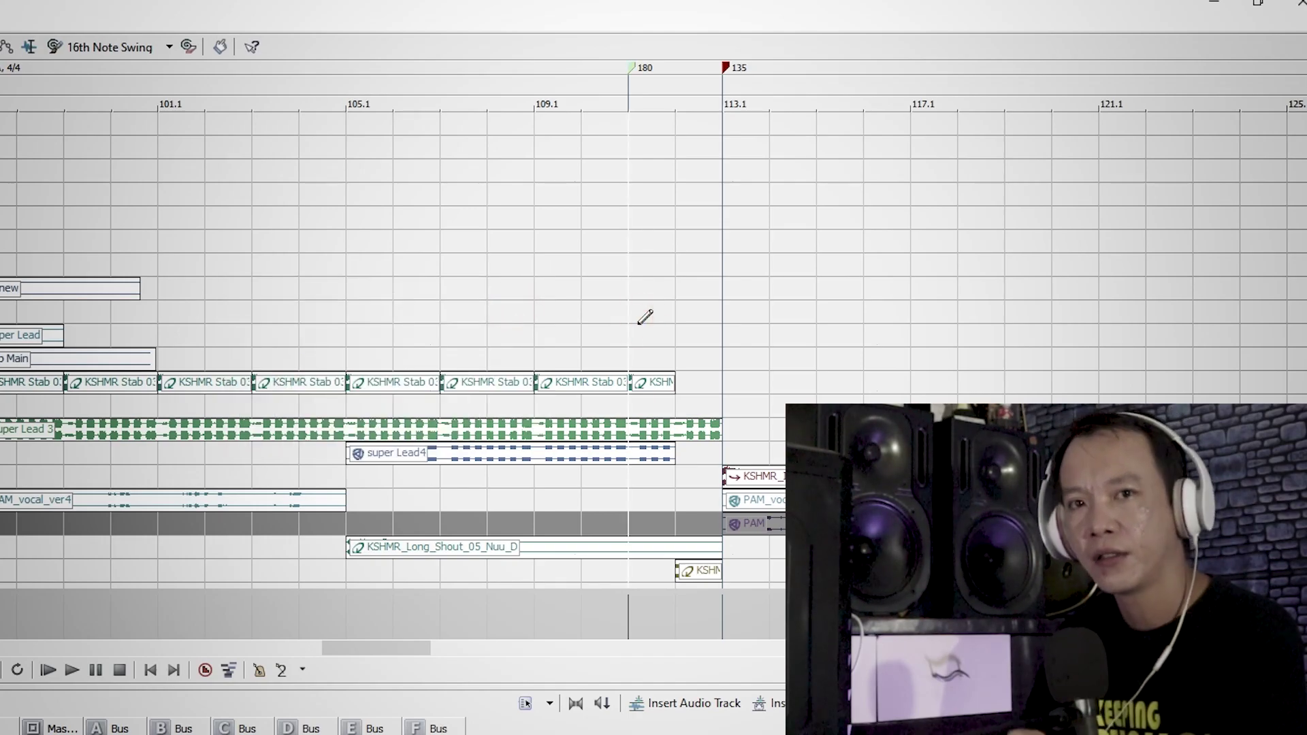
# Step: Play the transition from 111.1 again with the Fast setting and stop playback near bar 113
pyautogui.scroll(-1, 666, 395)
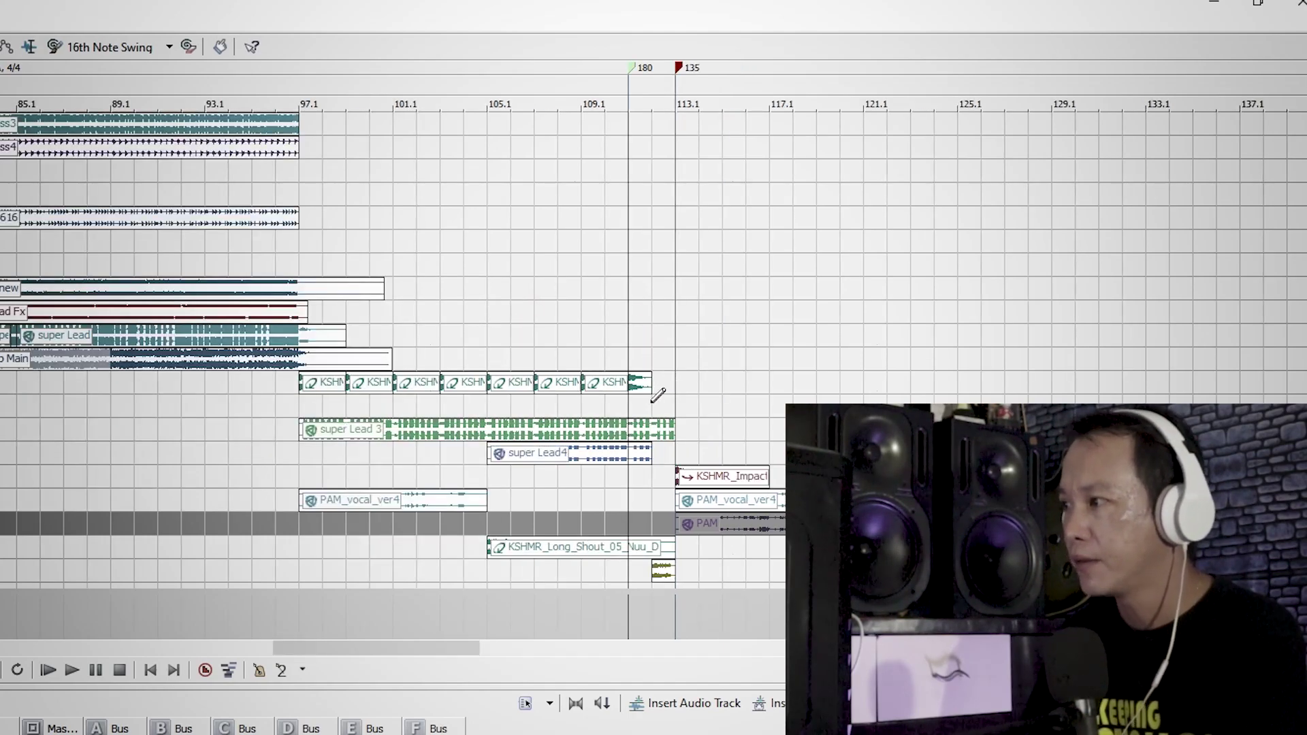
pyautogui.click(680, 429)
pyautogui.hotkey('ctrl', 'Right')
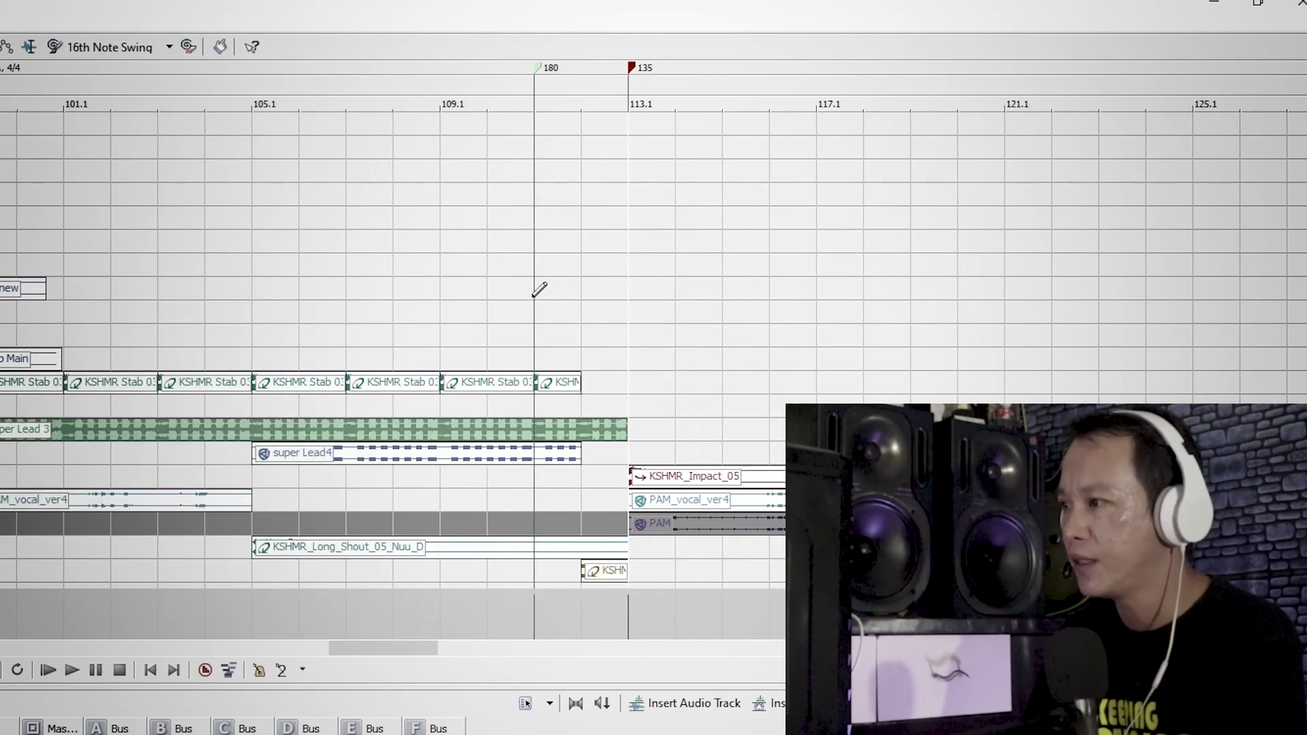
pyautogui.click(536, 618)
pyautogui.press('space')
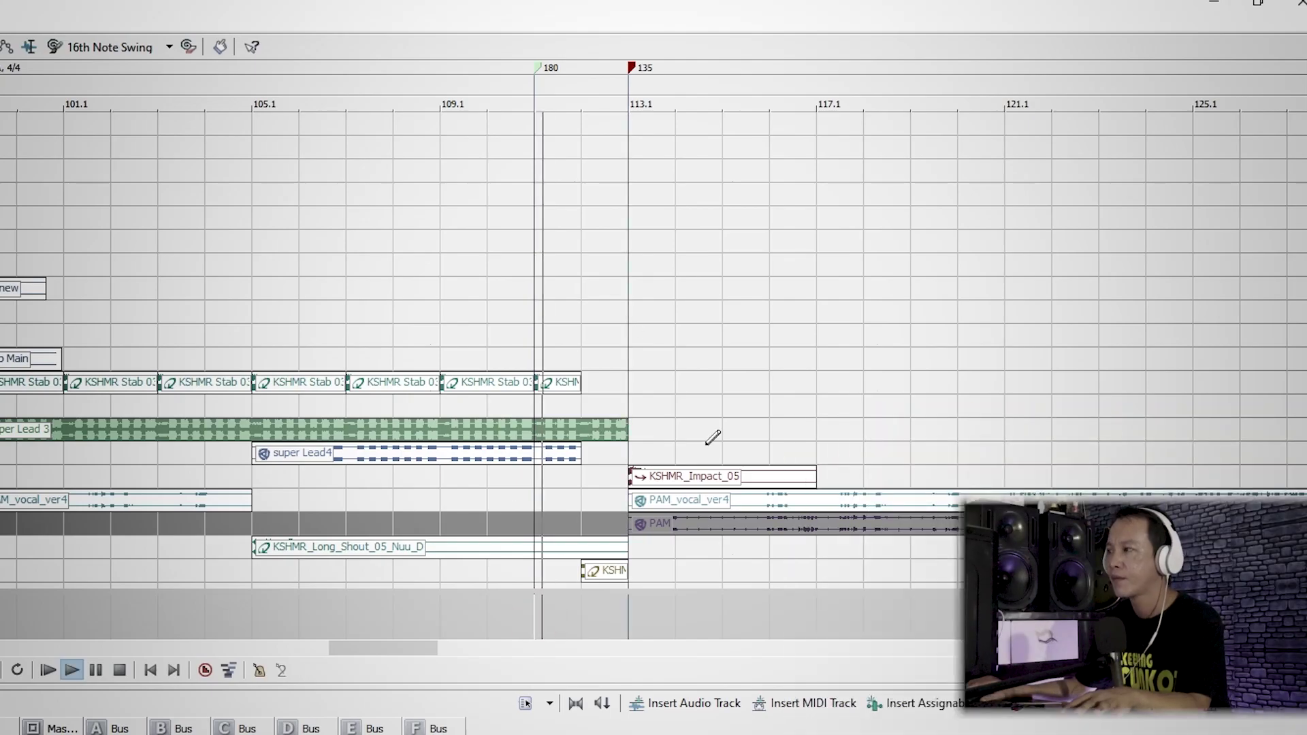
pyautogui.hotkey('ctrl', 'Left')
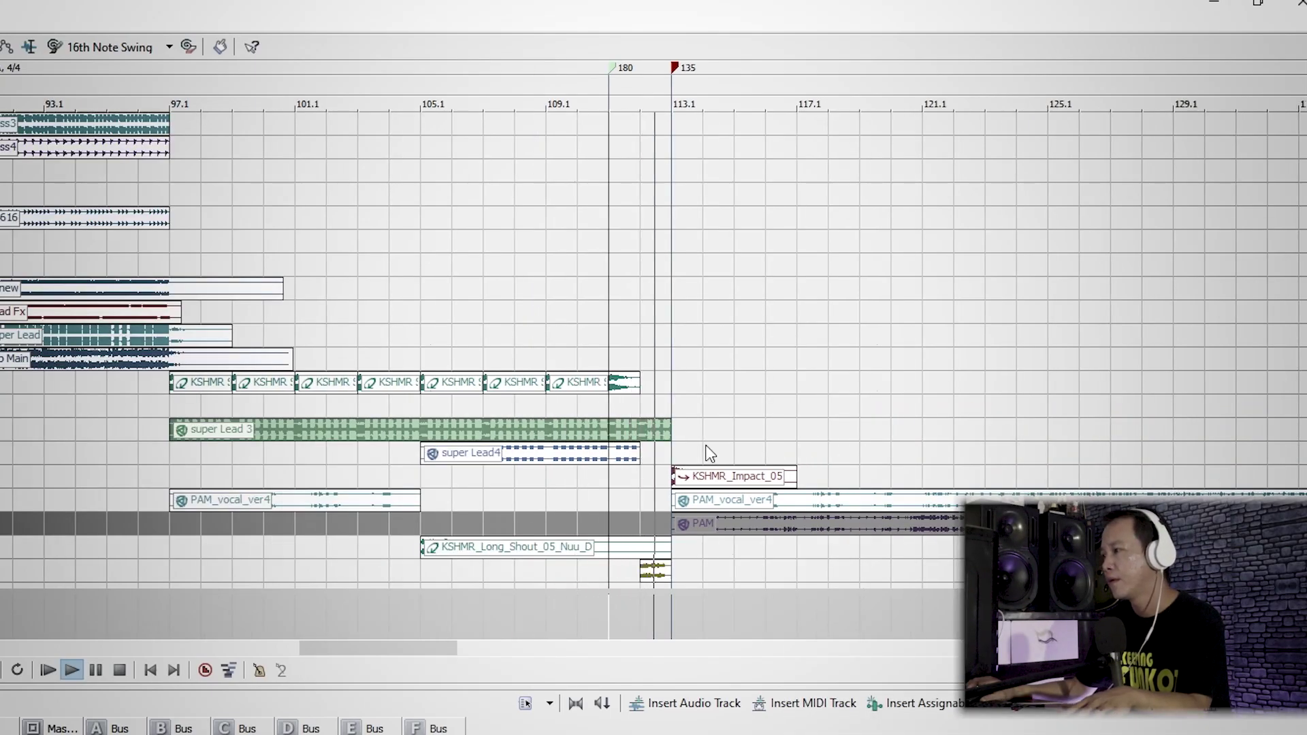
pyautogui.press('space')
pyautogui.click(680, 453)
pyautogui.scroll(2, 680, 454)
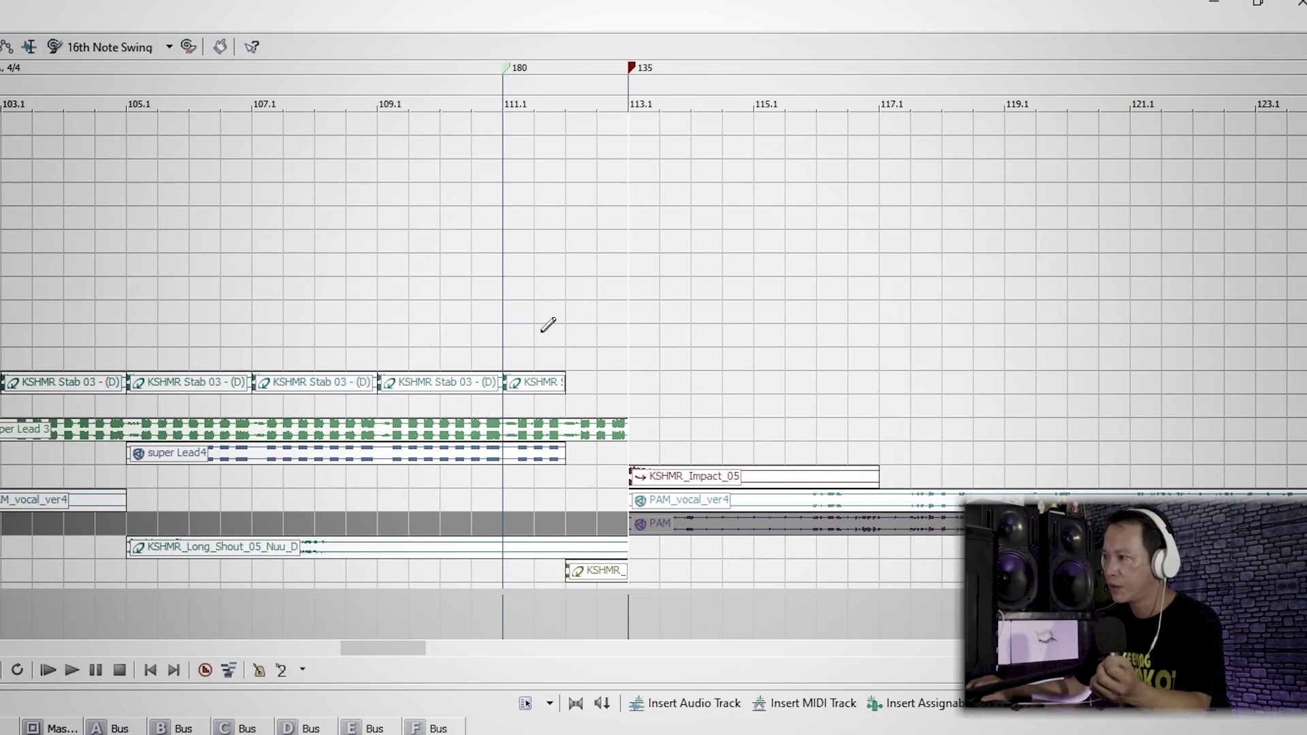
# Step: Play the arrangement from 105.1 through both tempo markers into the section after 113.1
pyautogui.click(514, 351)
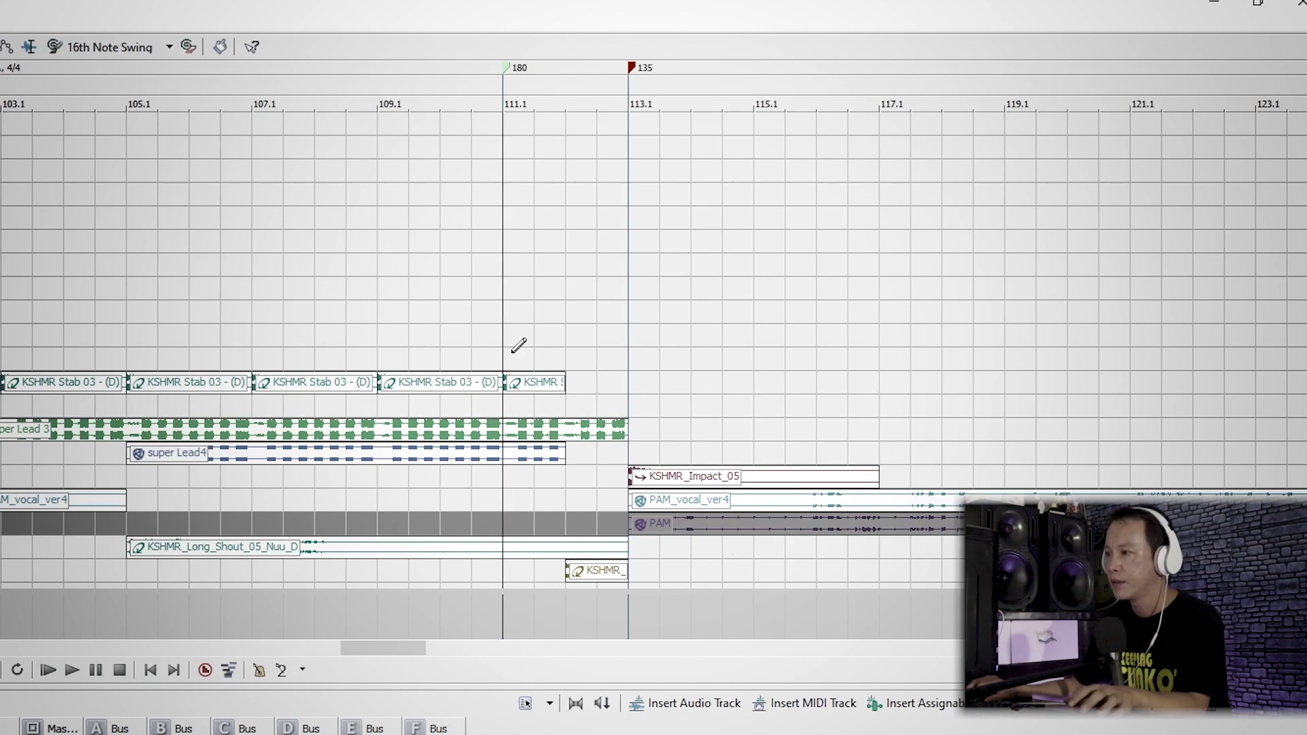
pyautogui.click(136, 381)
pyautogui.scroll(-3, 981, 407)
pyautogui.scroll(2, 864, 395)
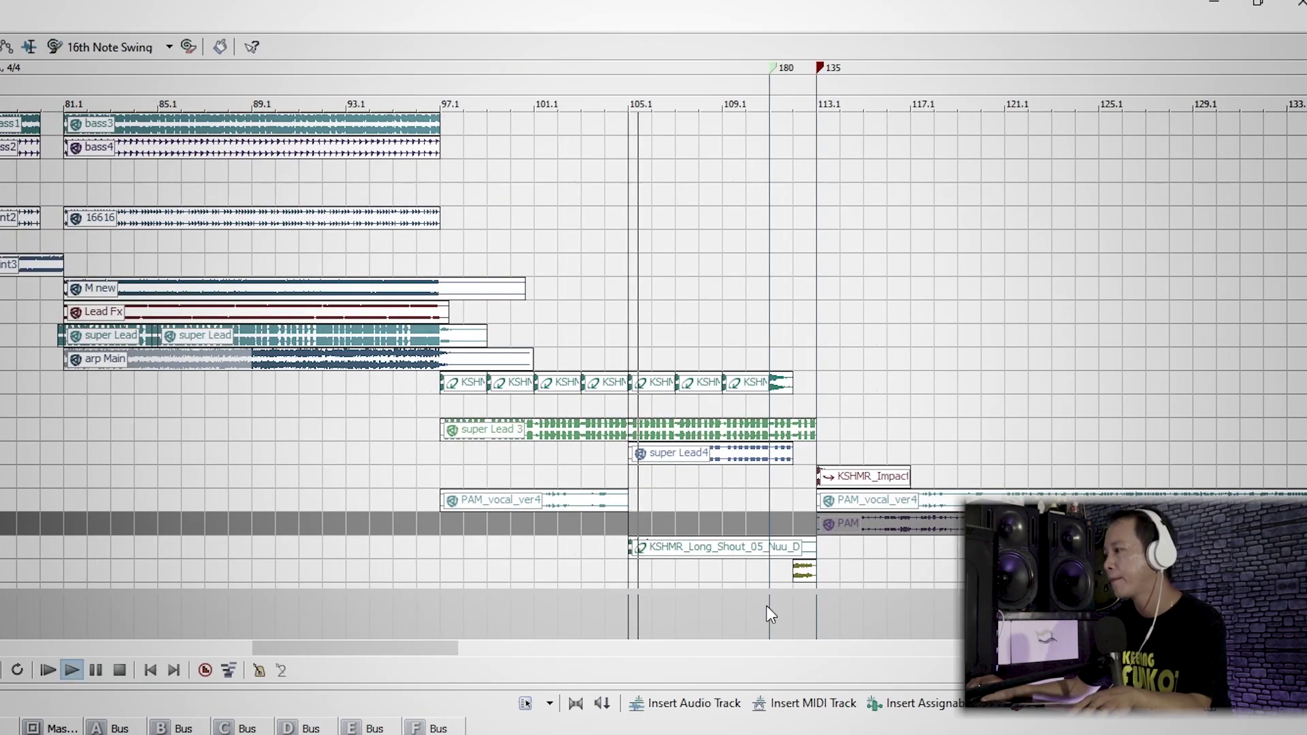
pyautogui.scroll(-1, 766, 606)
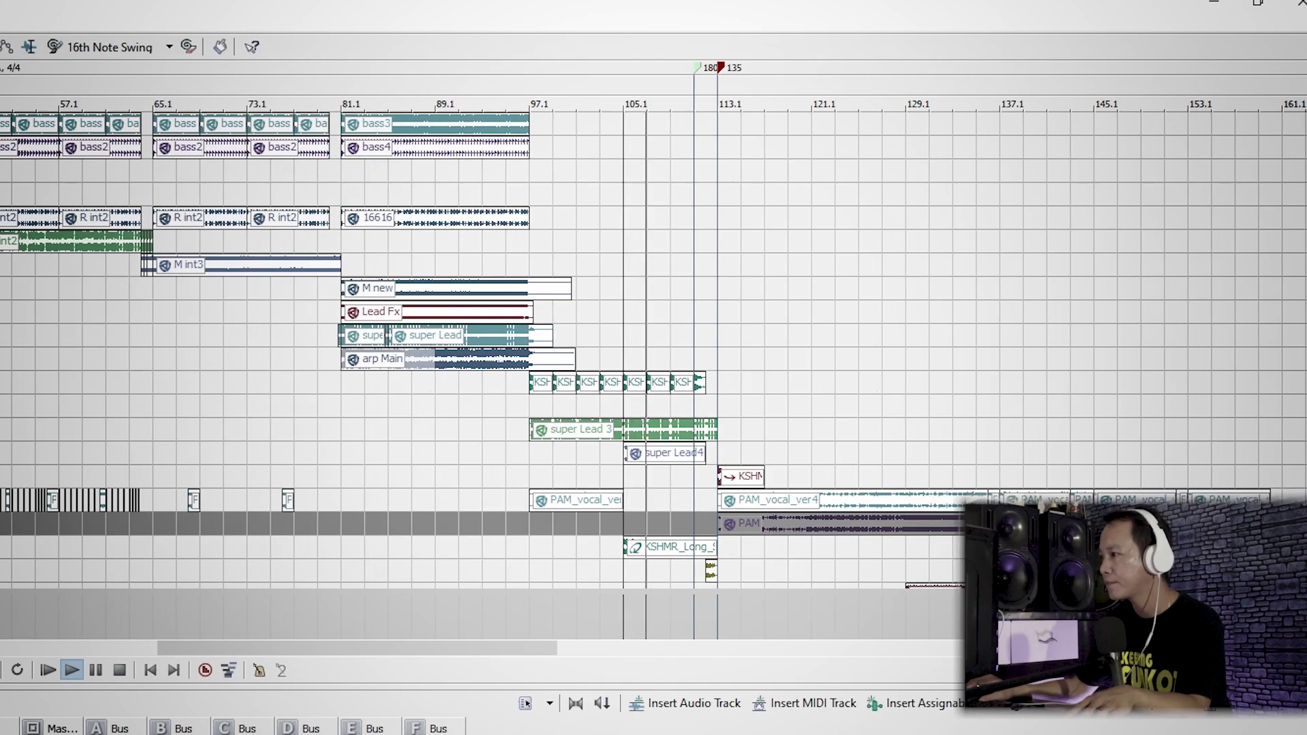
pyautogui.scroll(1, 920, 502)
pyautogui.scroll(-1, 875, 467)
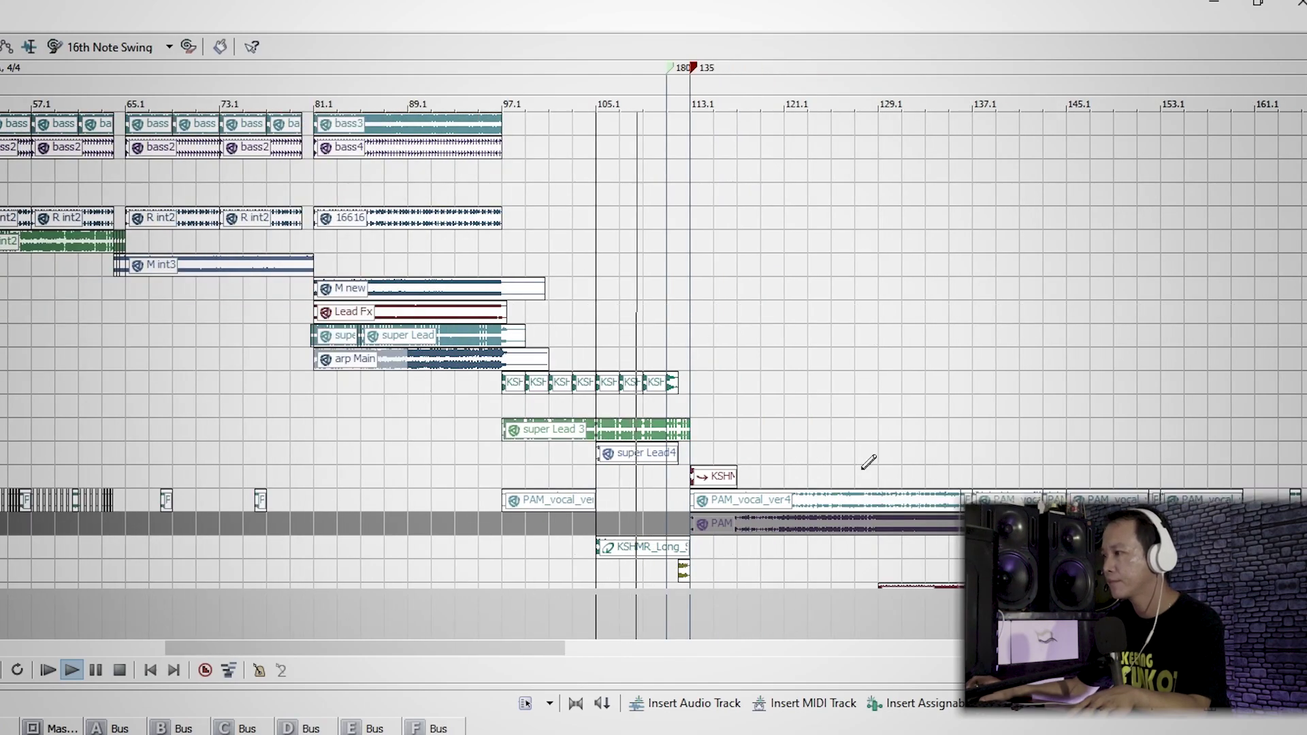
pyautogui.scroll(1, 885, 456)
pyautogui.scroll(1, 923, 463)
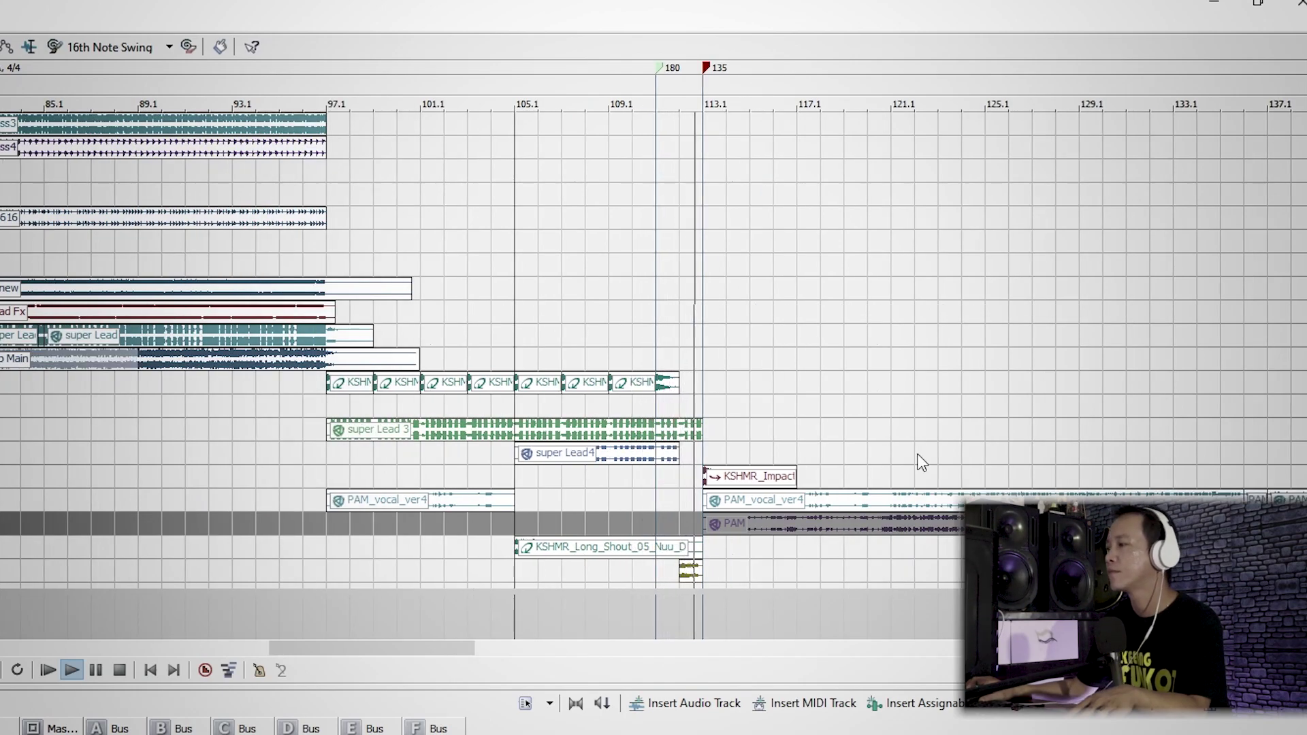
pyautogui.scroll(-3, 917, 454)
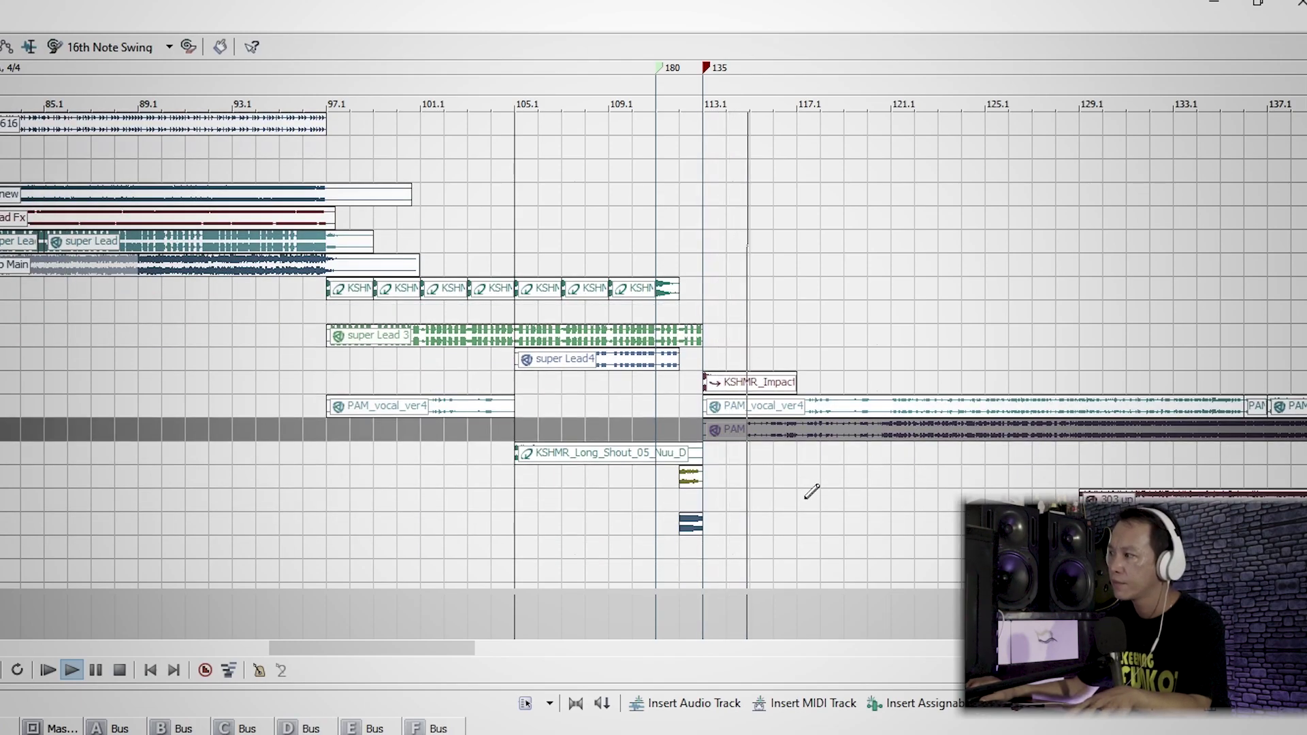
pyautogui.press('space')
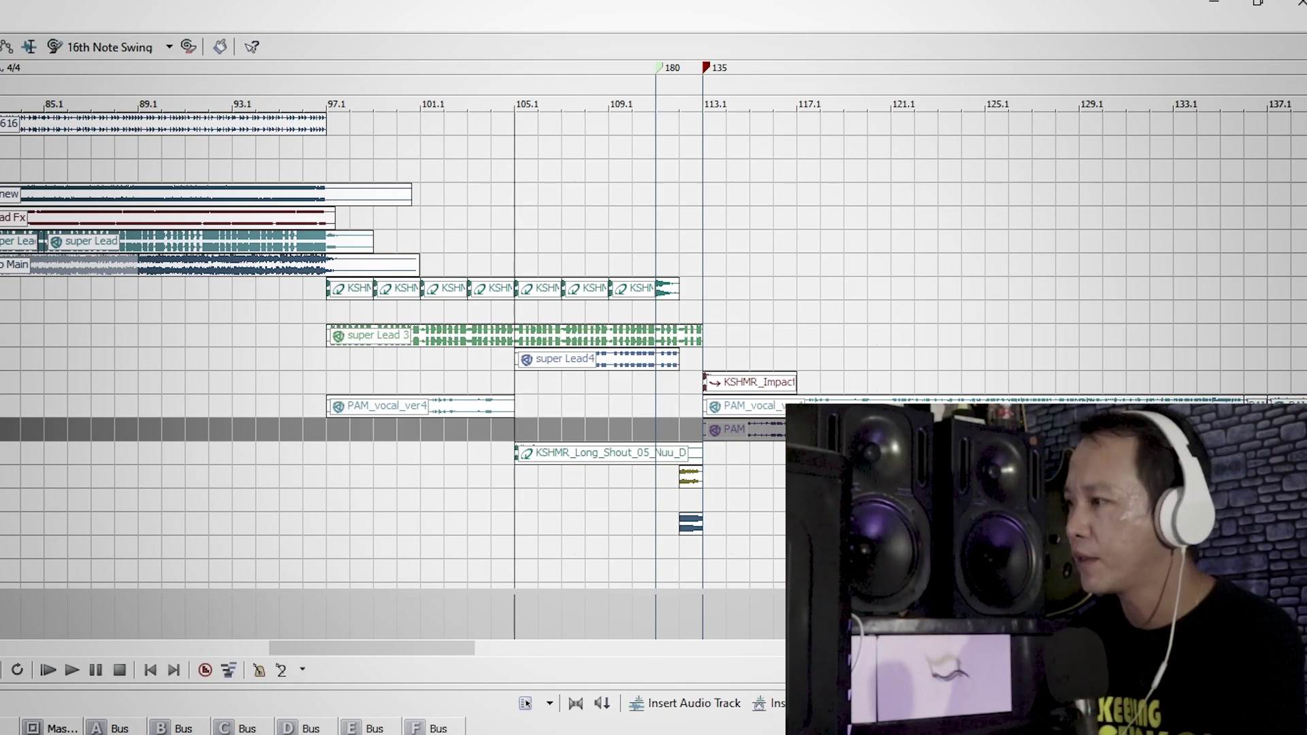
# Step: Insert 2 bars of time at 113.1 and move the KSHMR_Impact_05 event back to 113.1
pyautogui.click(747, 510)
pyautogui.scroll(2, 739, 504)
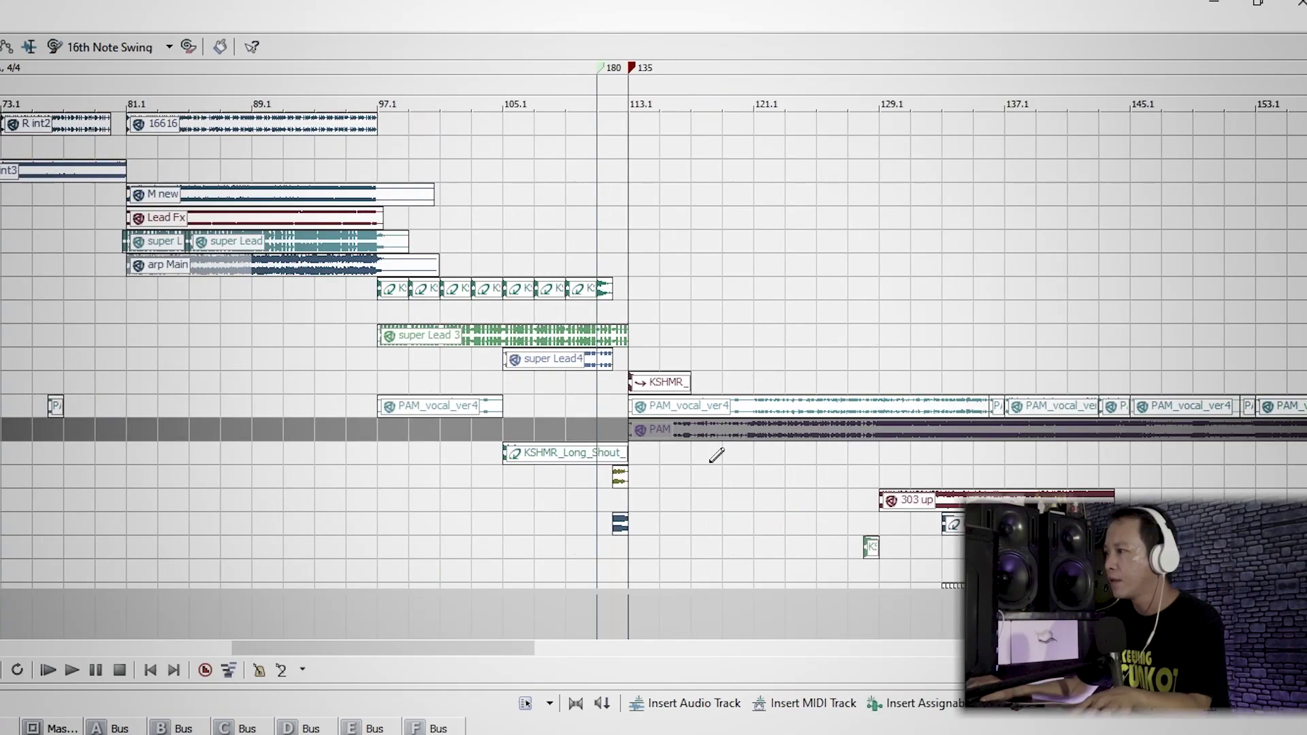
pyautogui.scroll(4, 703, 451)
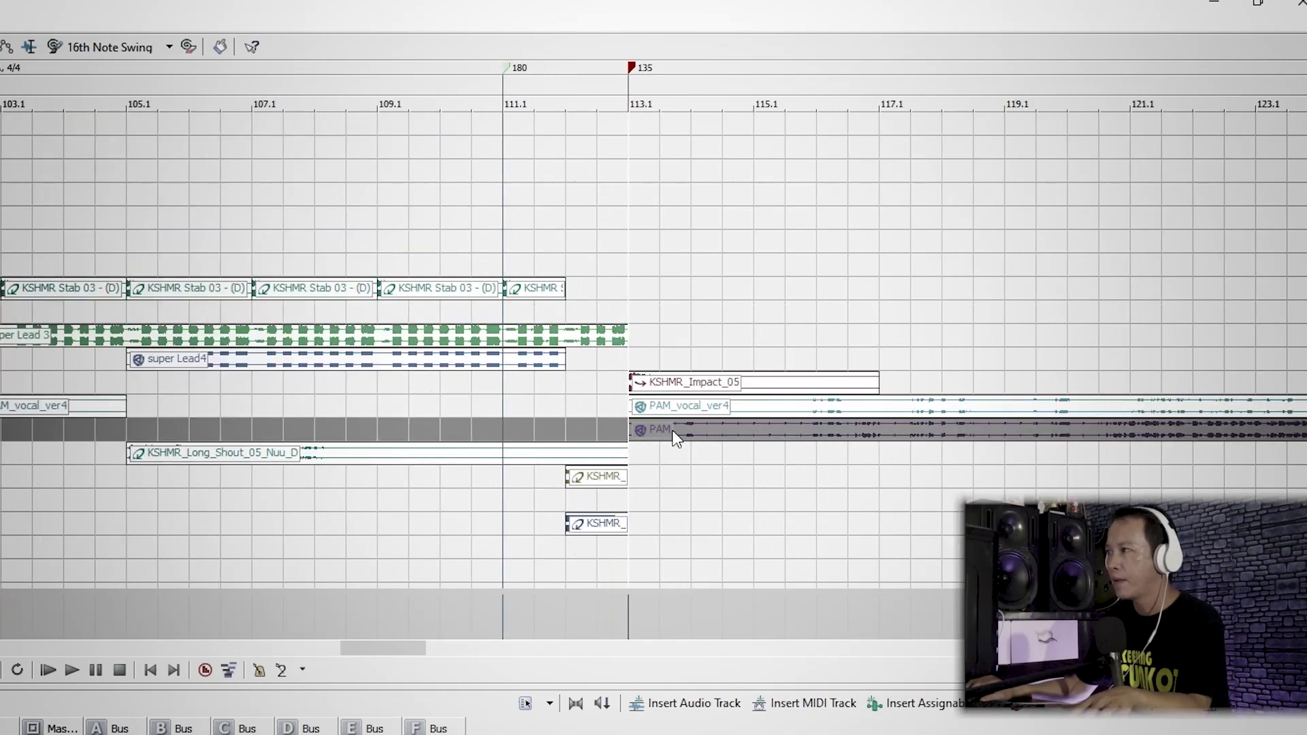
pyautogui.scroll(-3, 653, 286)
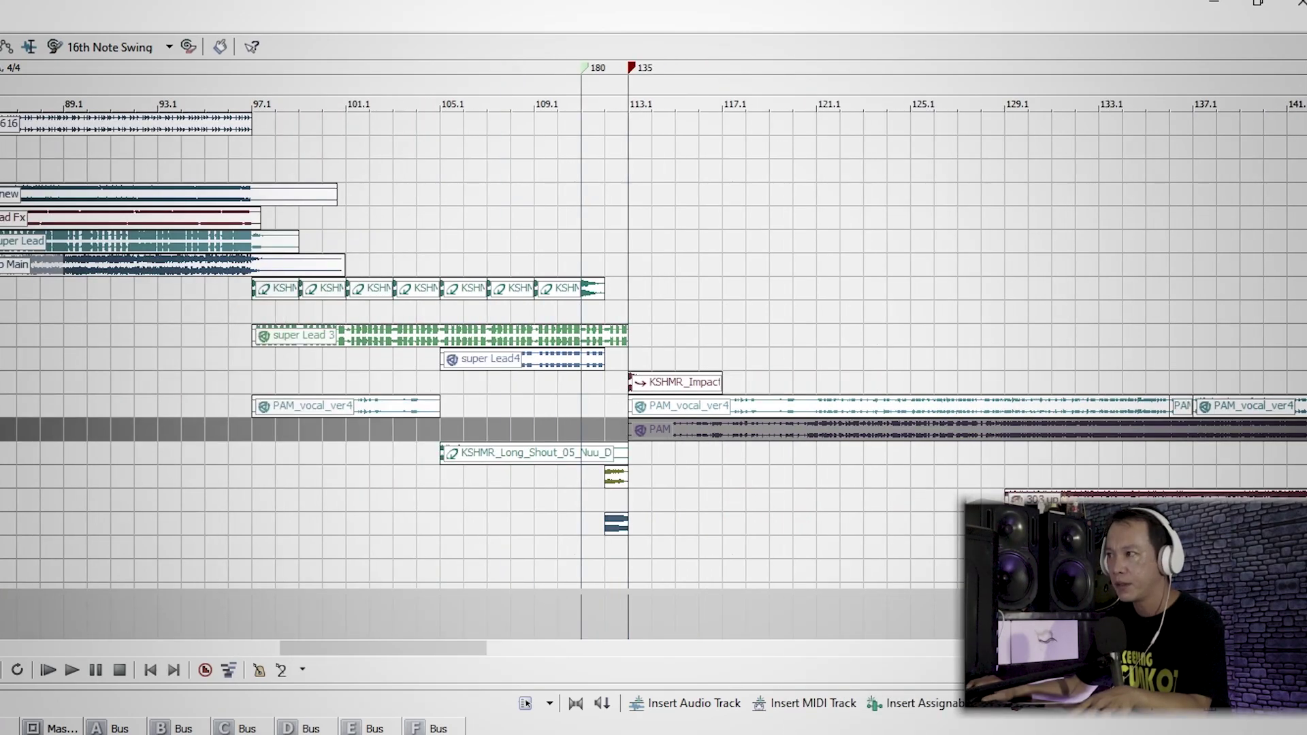
pyautogui.scroll(2, 672, 451)
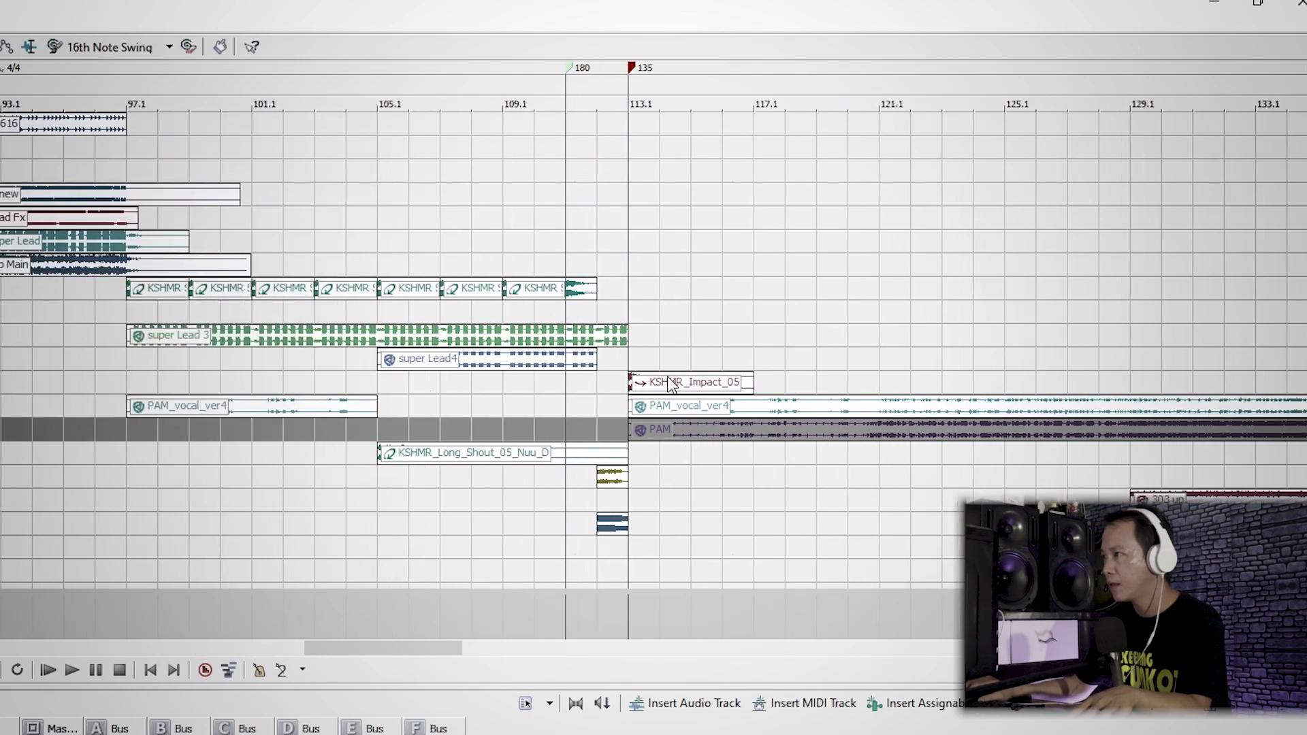
pyautogui.moveTo(633, 72)
pyautogui.mouseDown()
pyautogui.moveTo(707, 83)
pyautogui.moveTo(625, 83)
pyautogui.mouseUp()
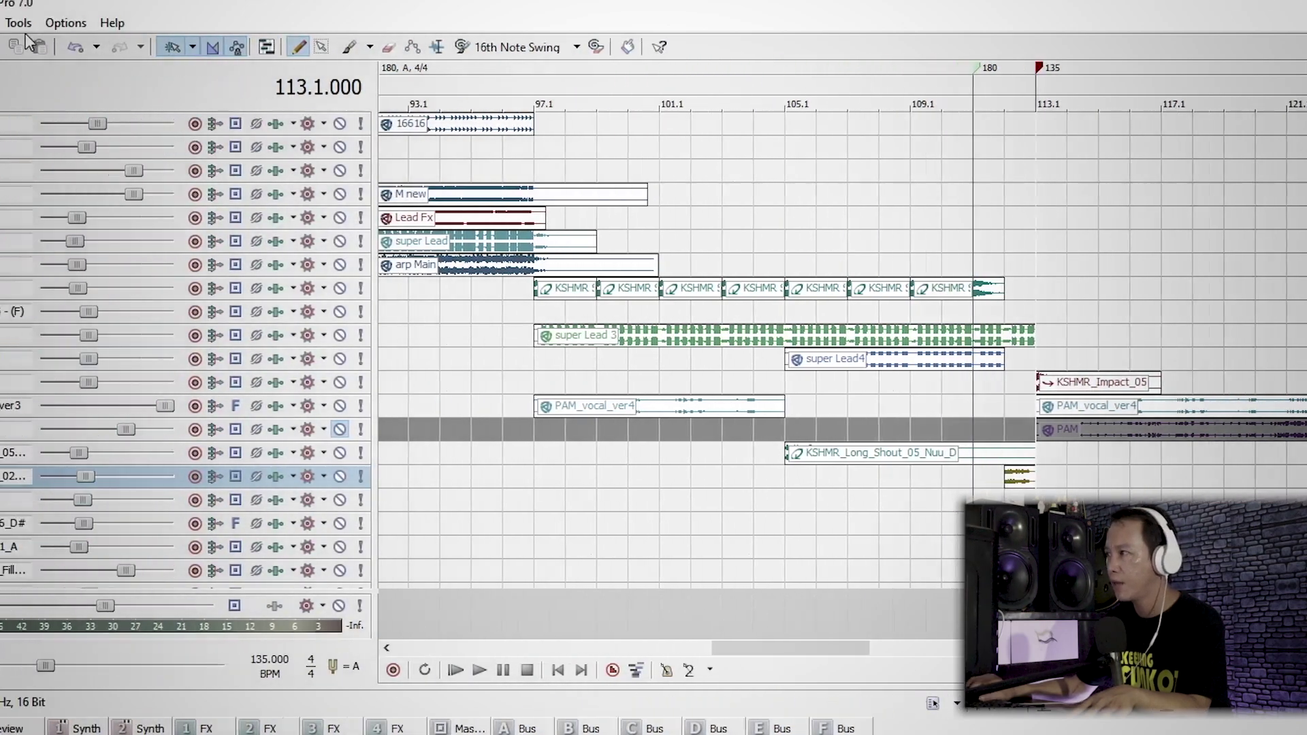
pyautogui.click(118, 23)
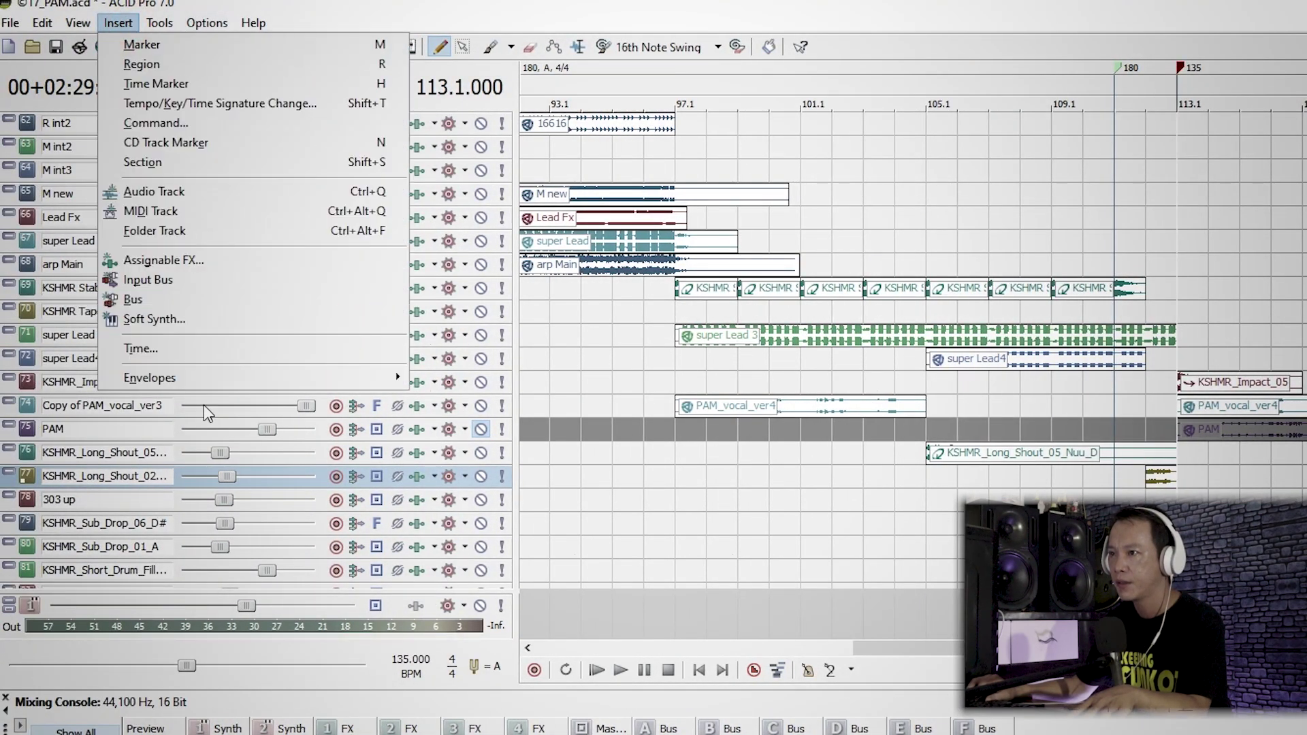
pyautogui.click(267, 350)
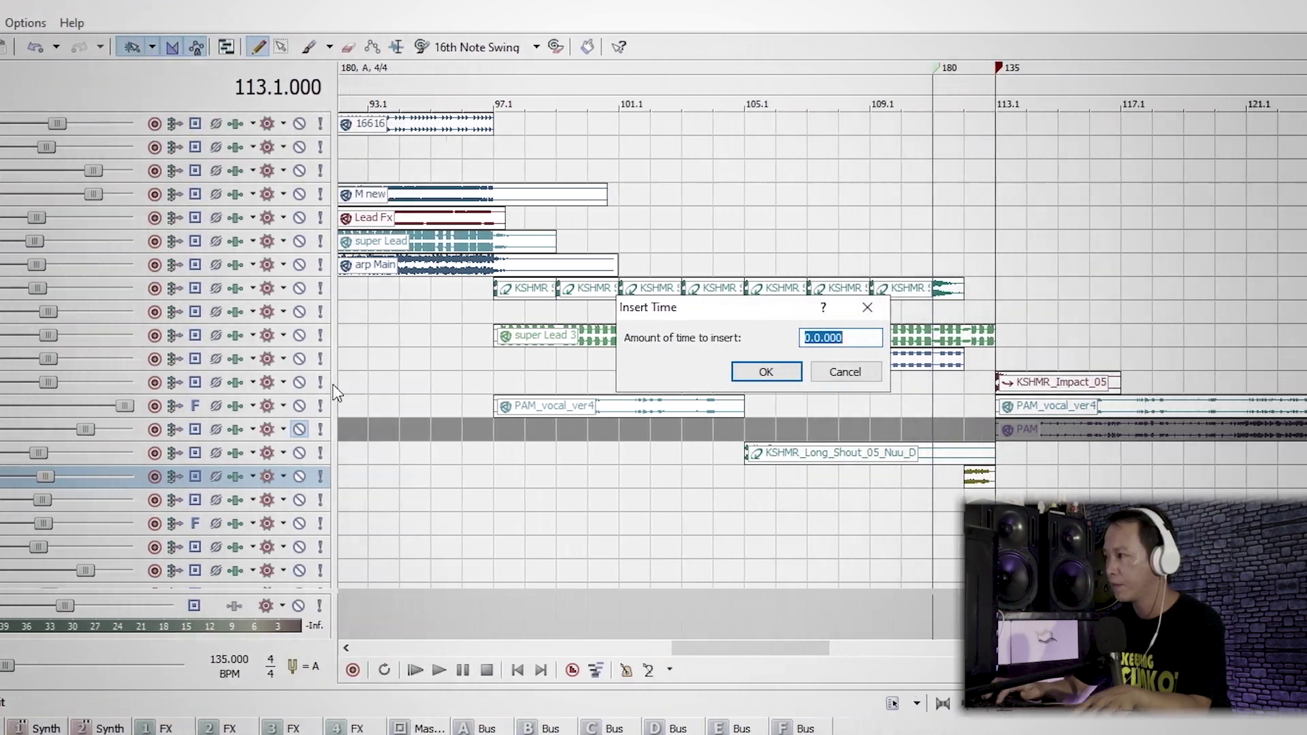
pyautogui.write('2')
pyautogui.press('Return')
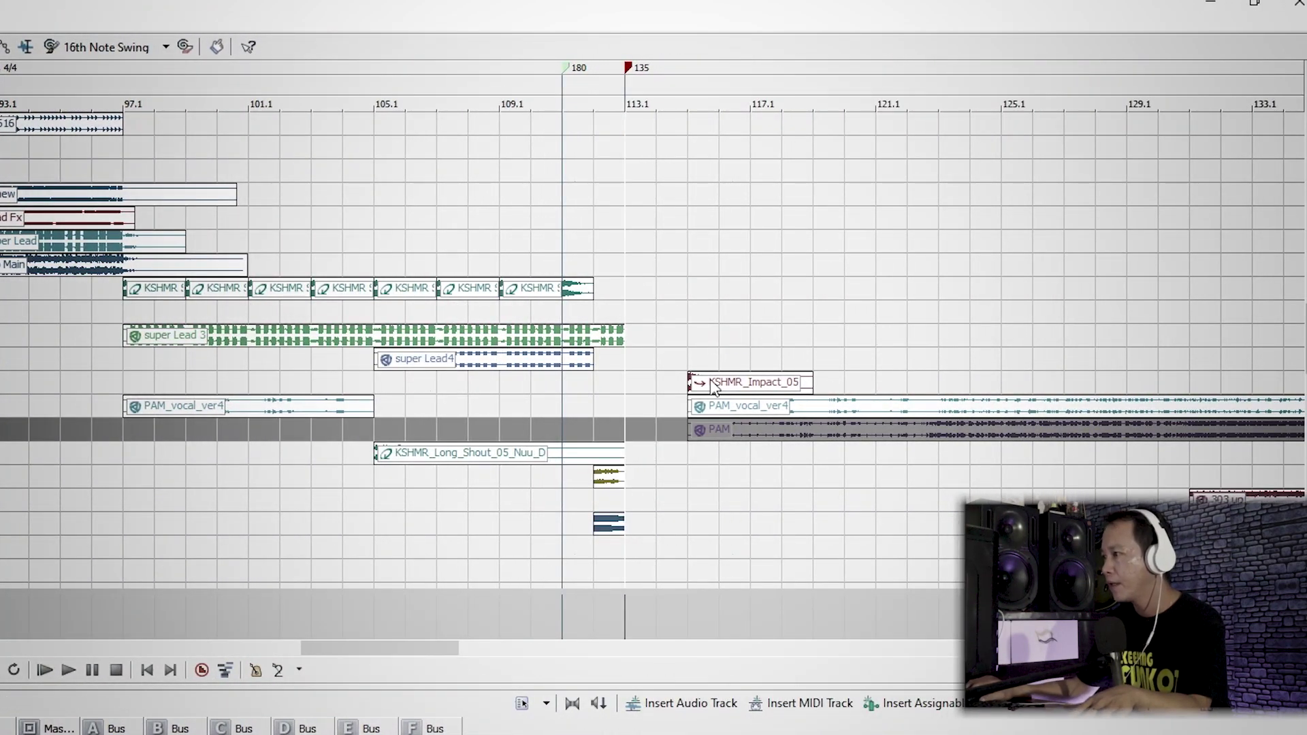
pyautogui.moveTo(749, 389); pyautogui.dragTo(686, 389)
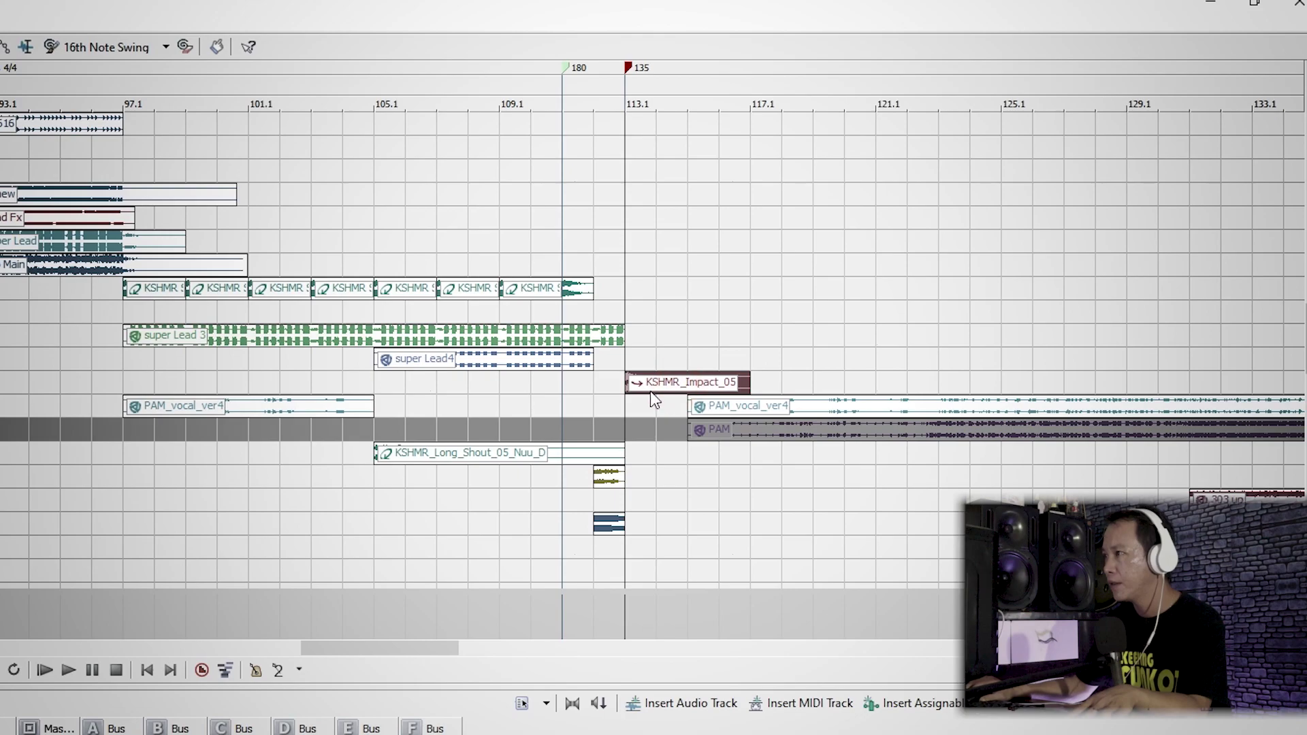
# Step: Move the 135 BPM tempo marker to 115.1 and the 180 BPM tempo marker to 113.1
pyautogui.moveTo(634, 74); pyautogui.dragTo(694, 74)
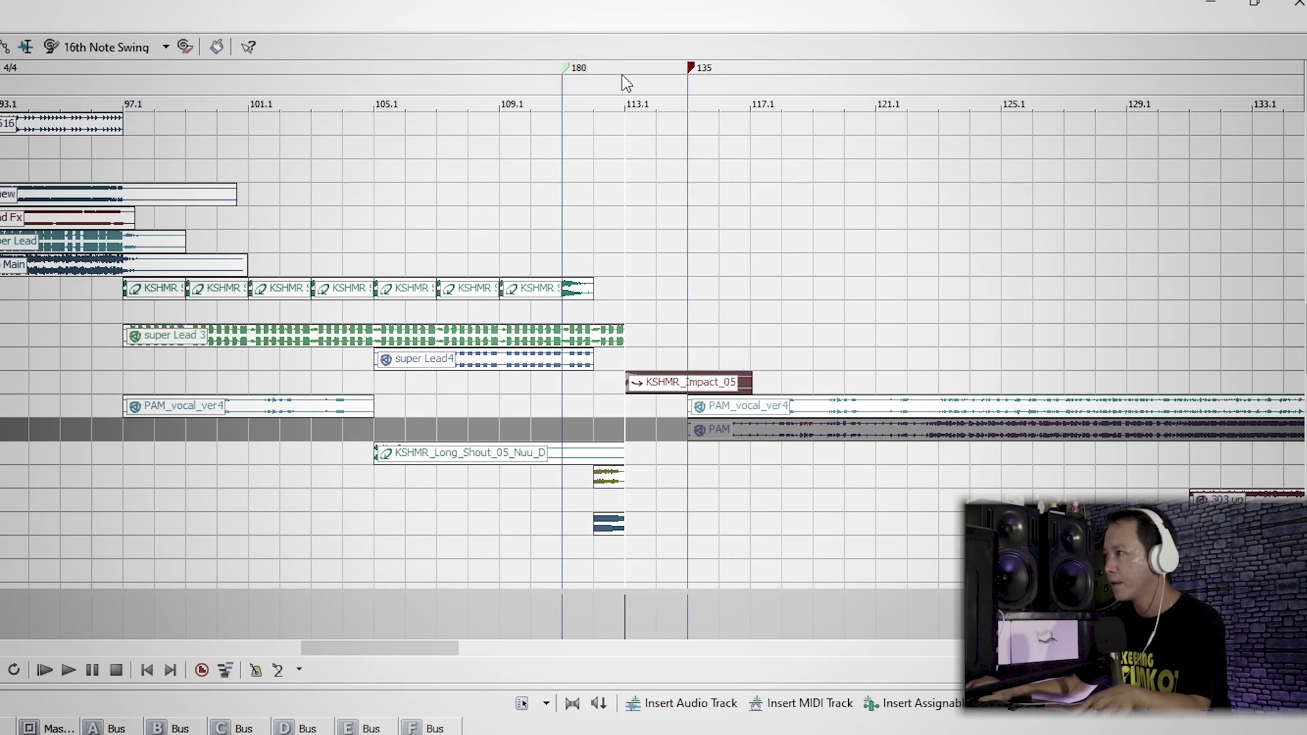
pyautogui.moveTo(562, 67); pyautogui.dragTo(625, 67)
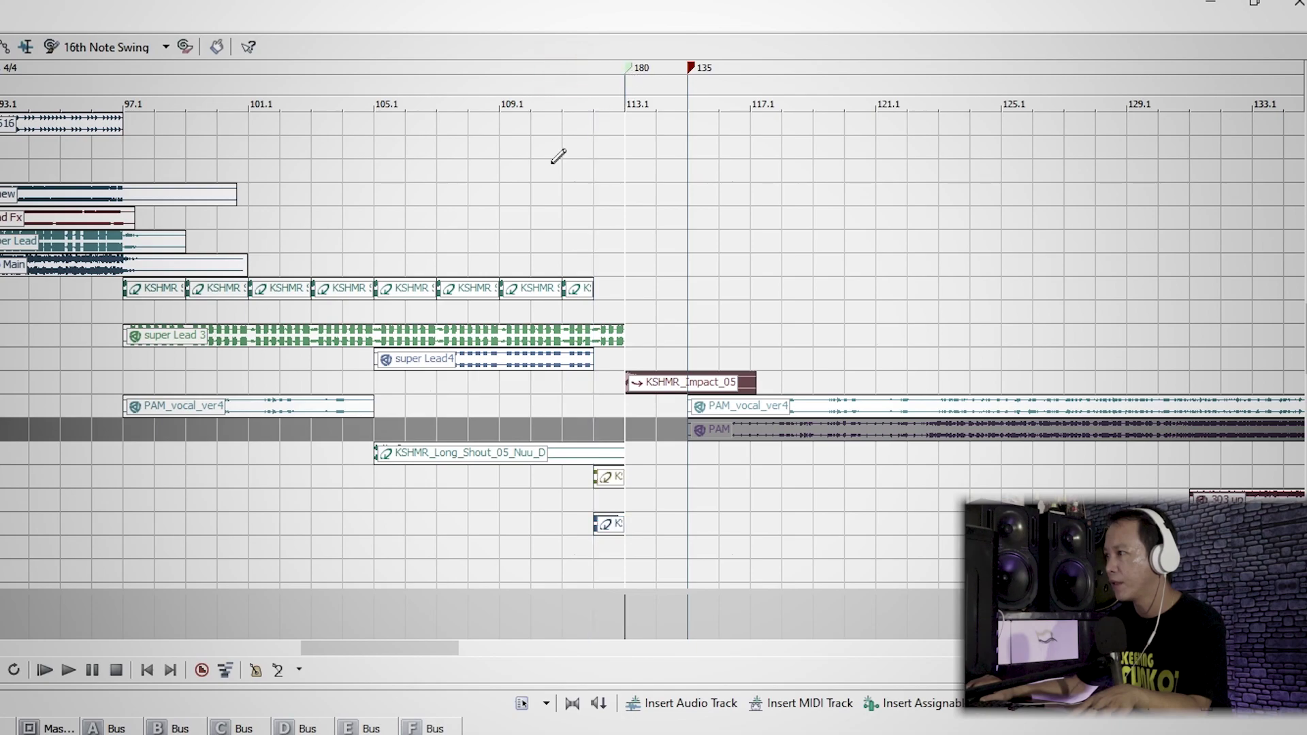
# Step: Play from 111.1 through the repositioned tempo markers into the vocal section after 115.1
pyautogui.click(561, 240)
pyautogui.press('space')
pyautogui.click(705, 363)
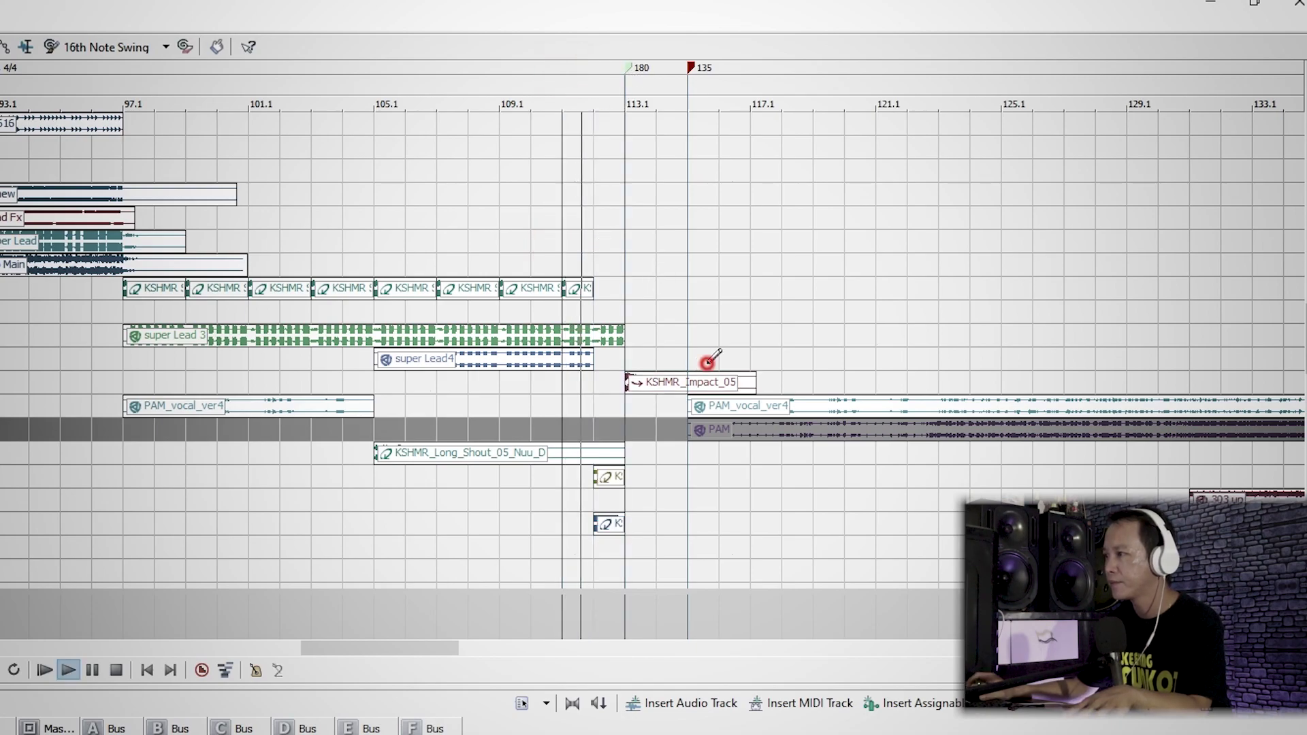
pyautogui.scroll(1, 706, 354)
pyautogui.scroll(-3, 736, 333)
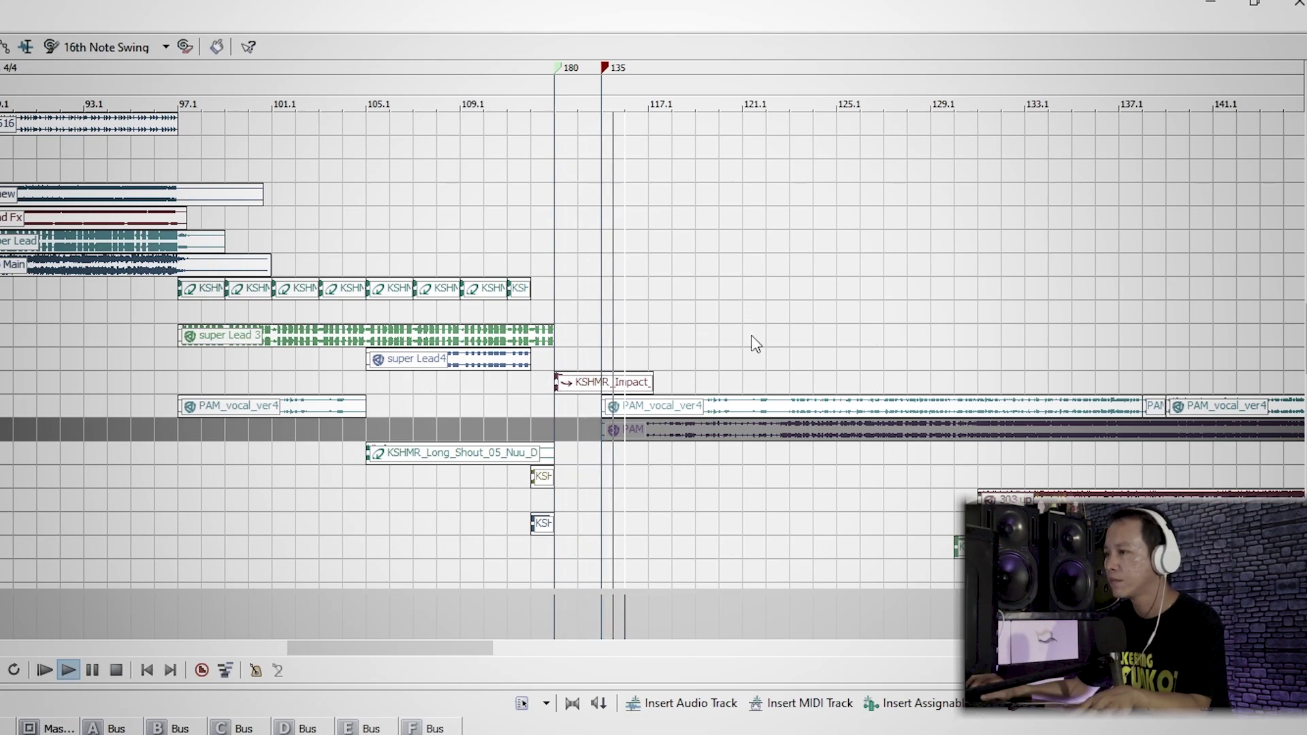
pyautogui.scroll(2, 637, 395)
pyautogui.scroll(-3, 652, 426)
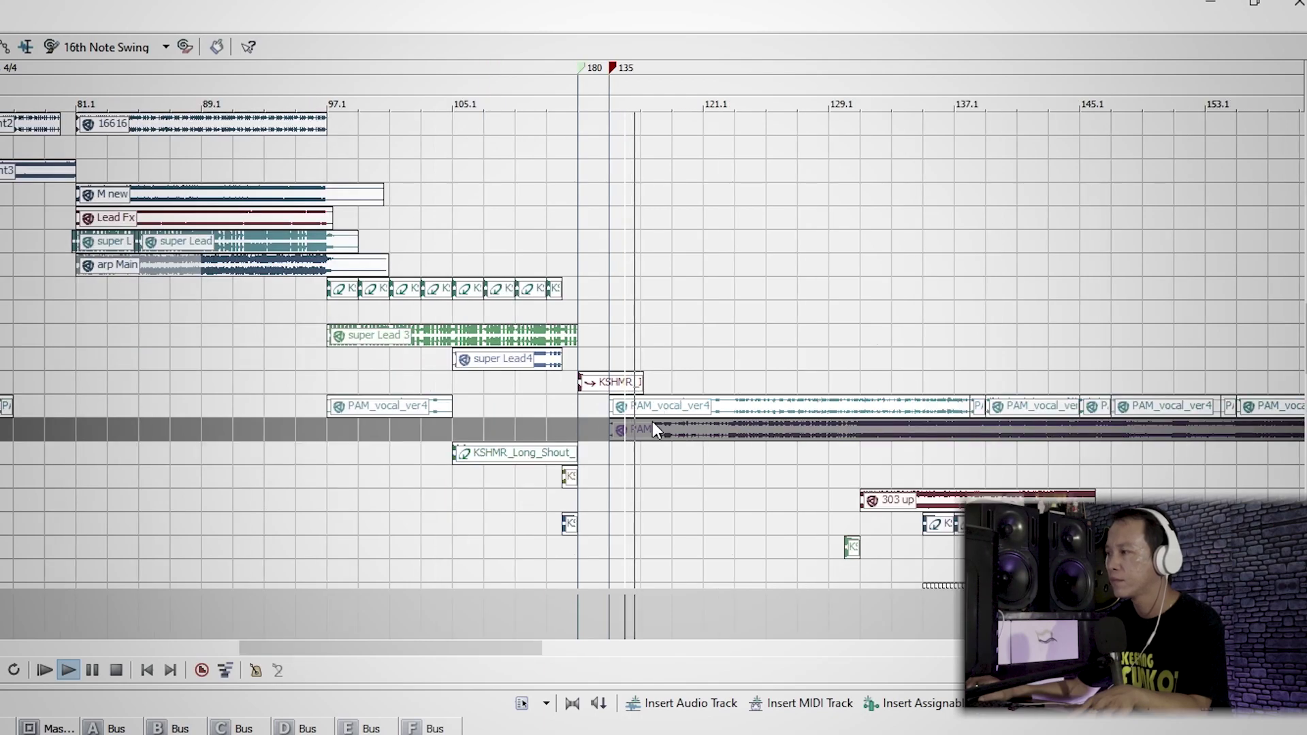
pyautogui.press('space')
# Step: Draw a two-bar event from 113.1 to 115.1, between the tempo markers, on the Peche track
pyautogui.click(591, 440)
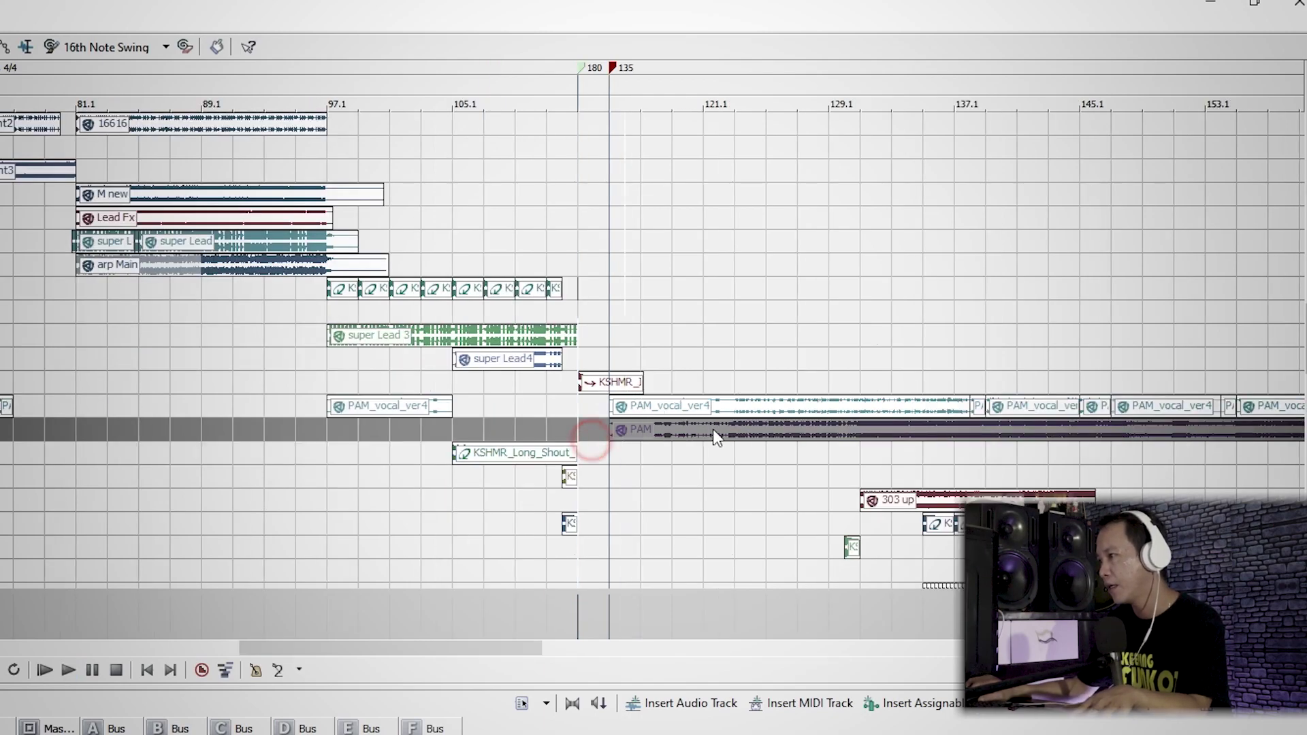
pyautogui.scroll(3, 647, 344)
pyautogui.click(623, 358)
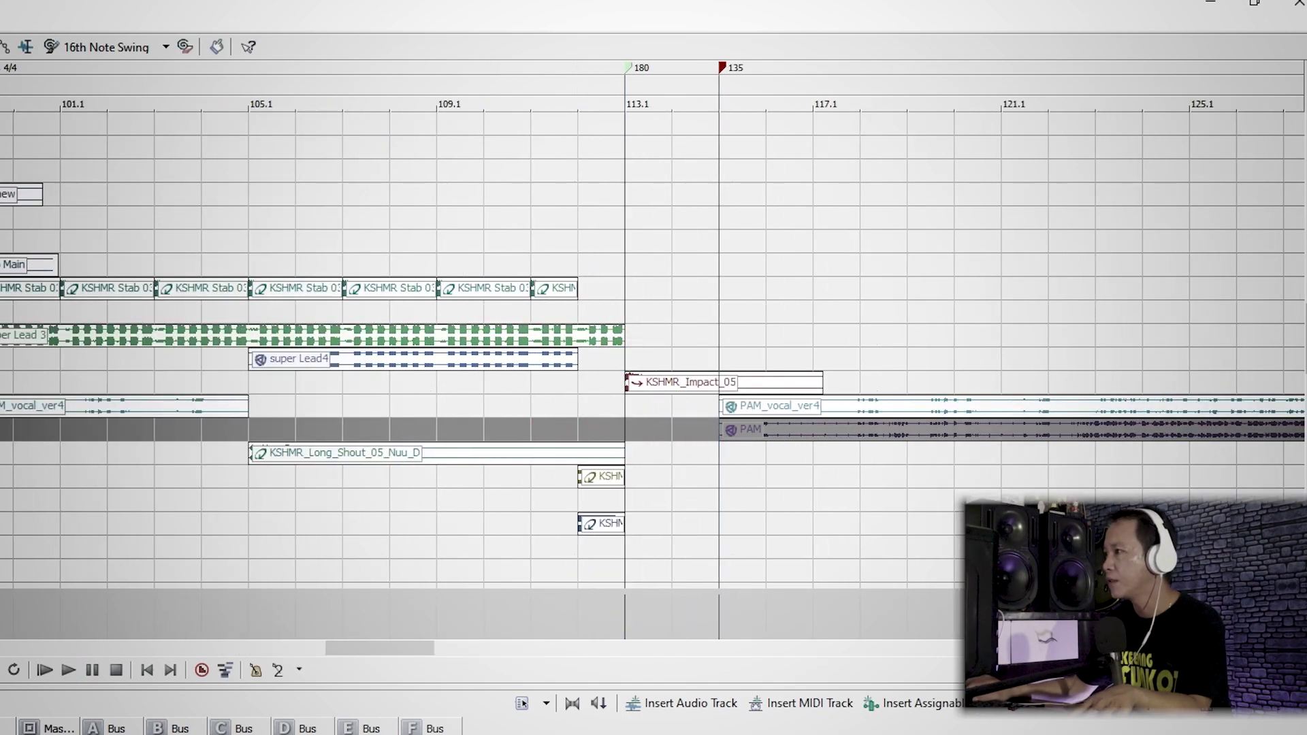
pyautogui.moveTo(1303, 337); pyautogui.dragTo(1305, 112)
pyautogui.scroll(-3, 728, 322)
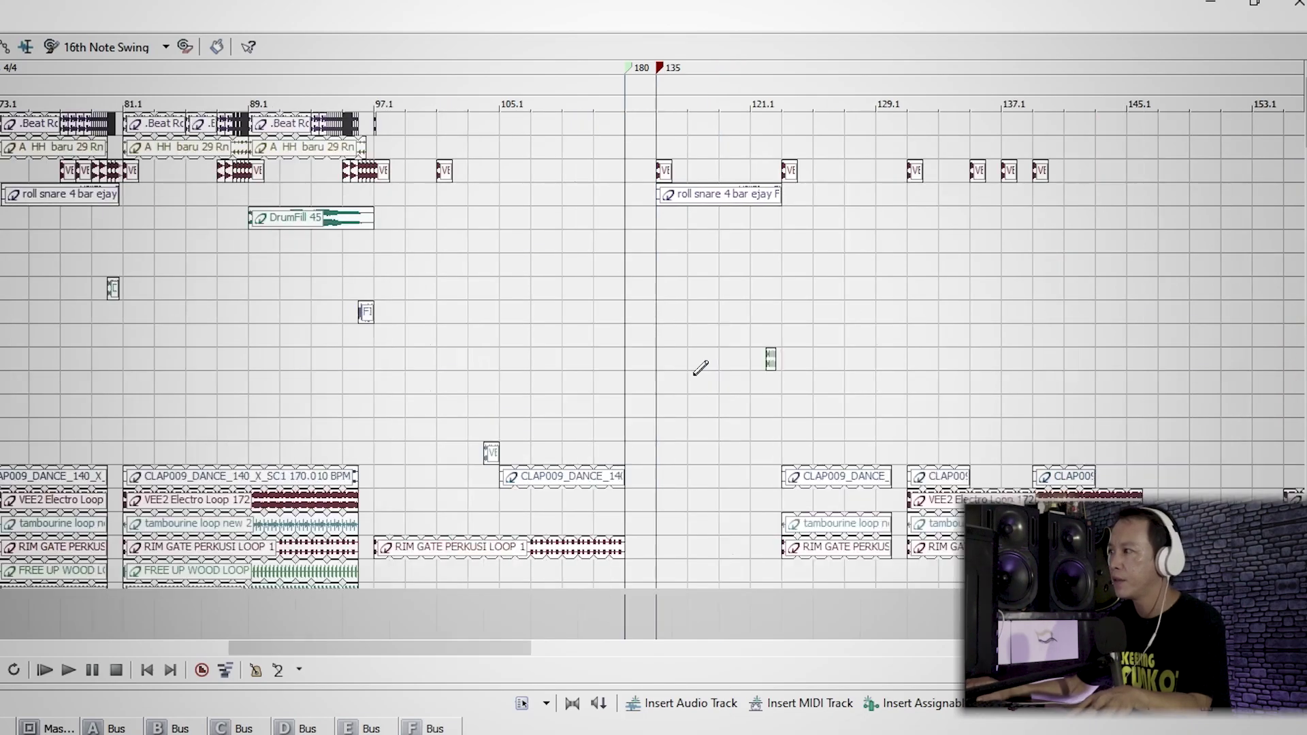
pyautogui.scroll(3, 699, 387)
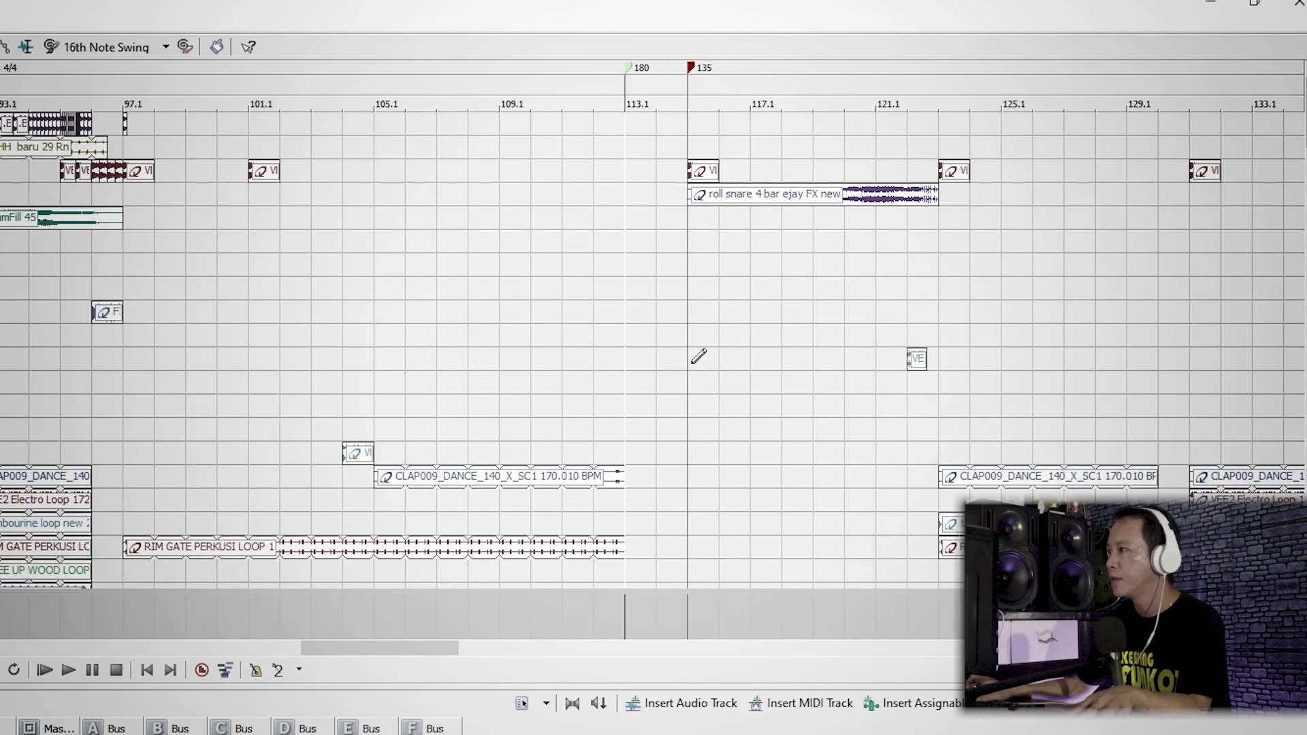
pyautogui.scroll(-6, 698, 357)
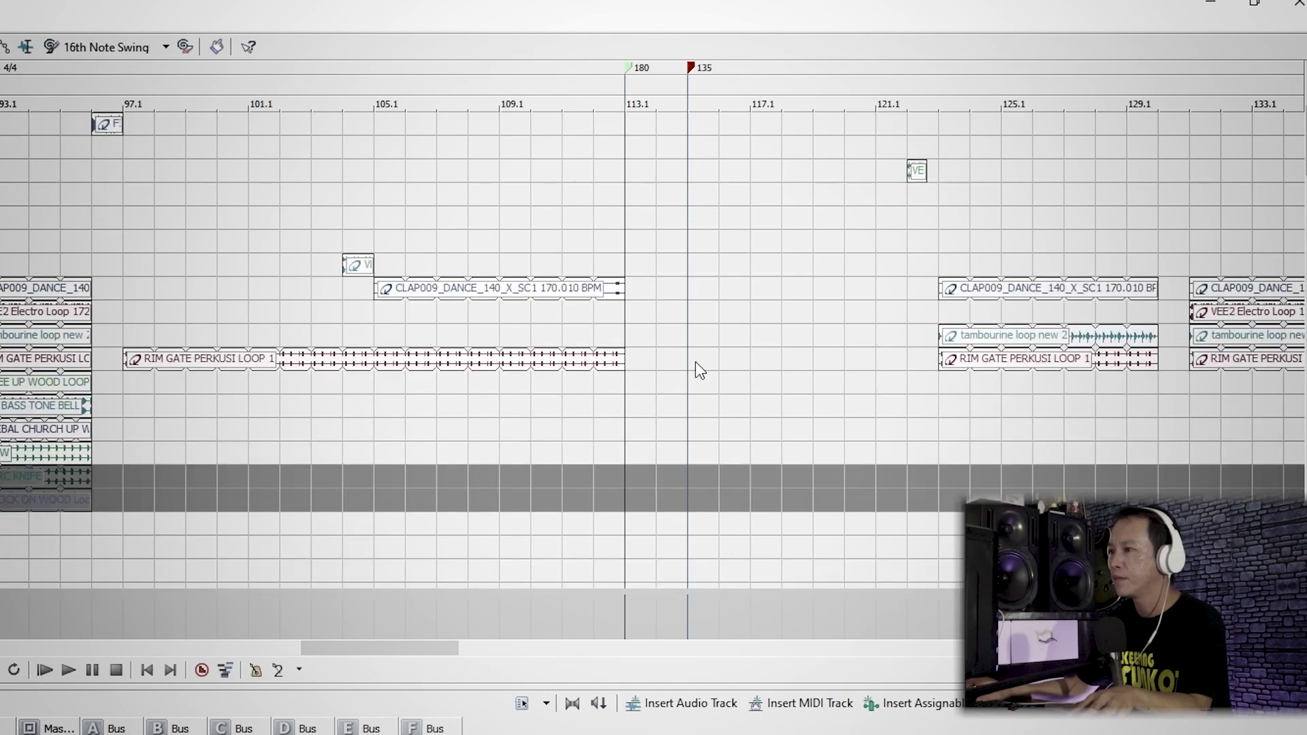
pyautogui.moveTo(627, 417); pyautogui.dragTo(689, 412)
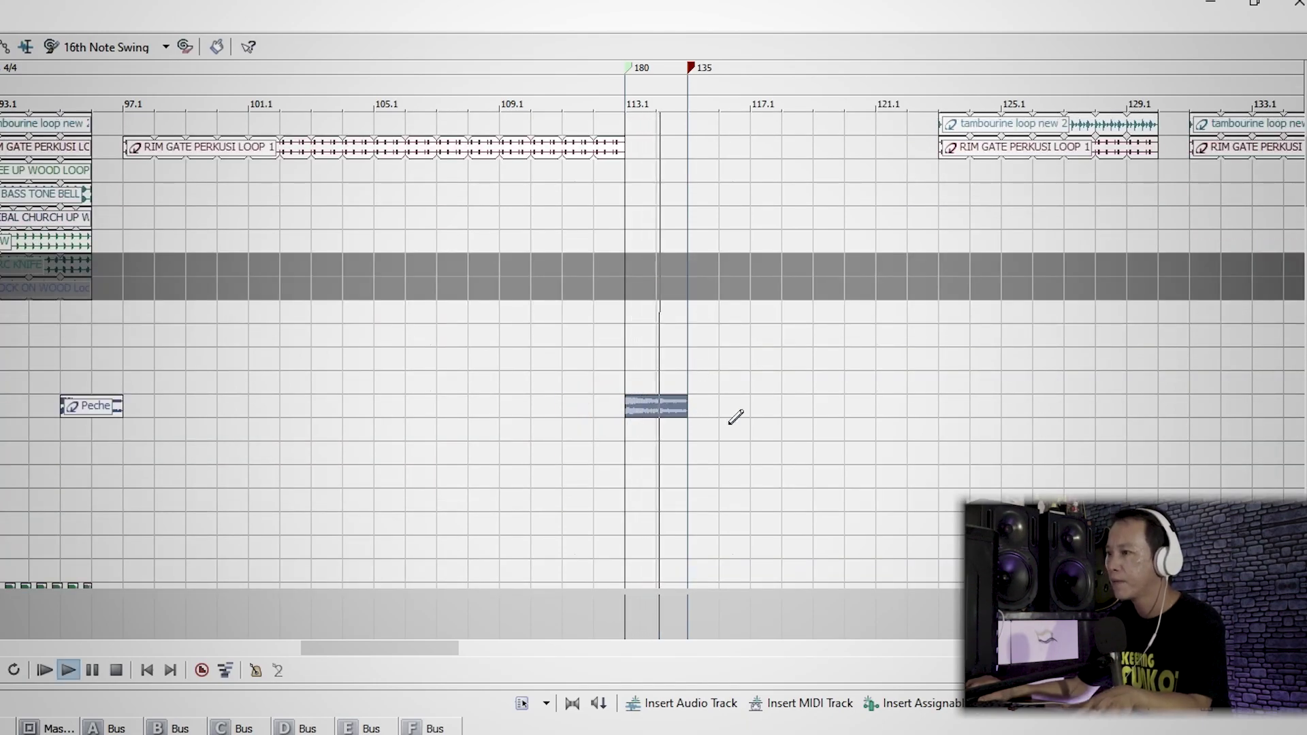
# Step: Draw a suara naik 5 event from 113.1 to 116.1 on the track below and play the transition from 112.1
pyautogui.press('space')
pyautogui.press('space')
pyautogui.moveTo(639, 434)
pyautogui.mouseDown()
pyautogui.moveTo(1014, 440)
pyautogui.moveTo(716, 433)
pyautogui.mouseUp()
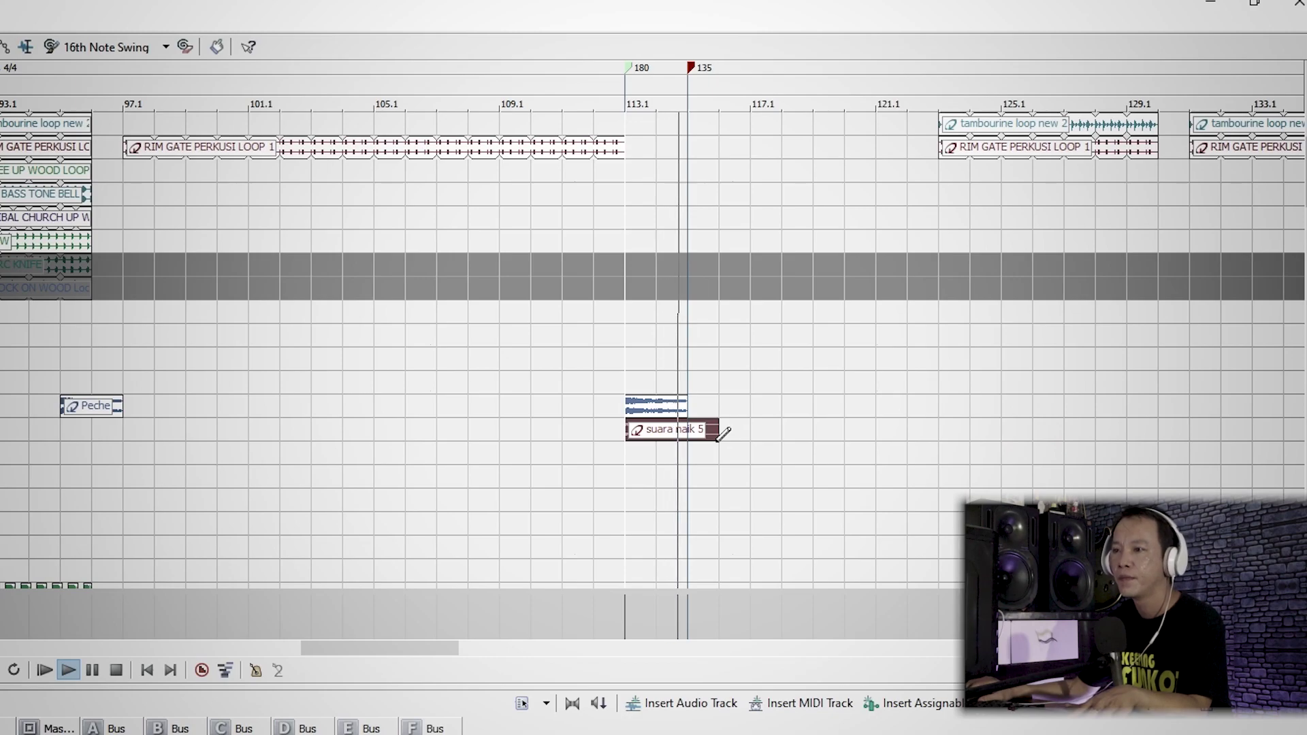
pyautogui.click(594, 483)
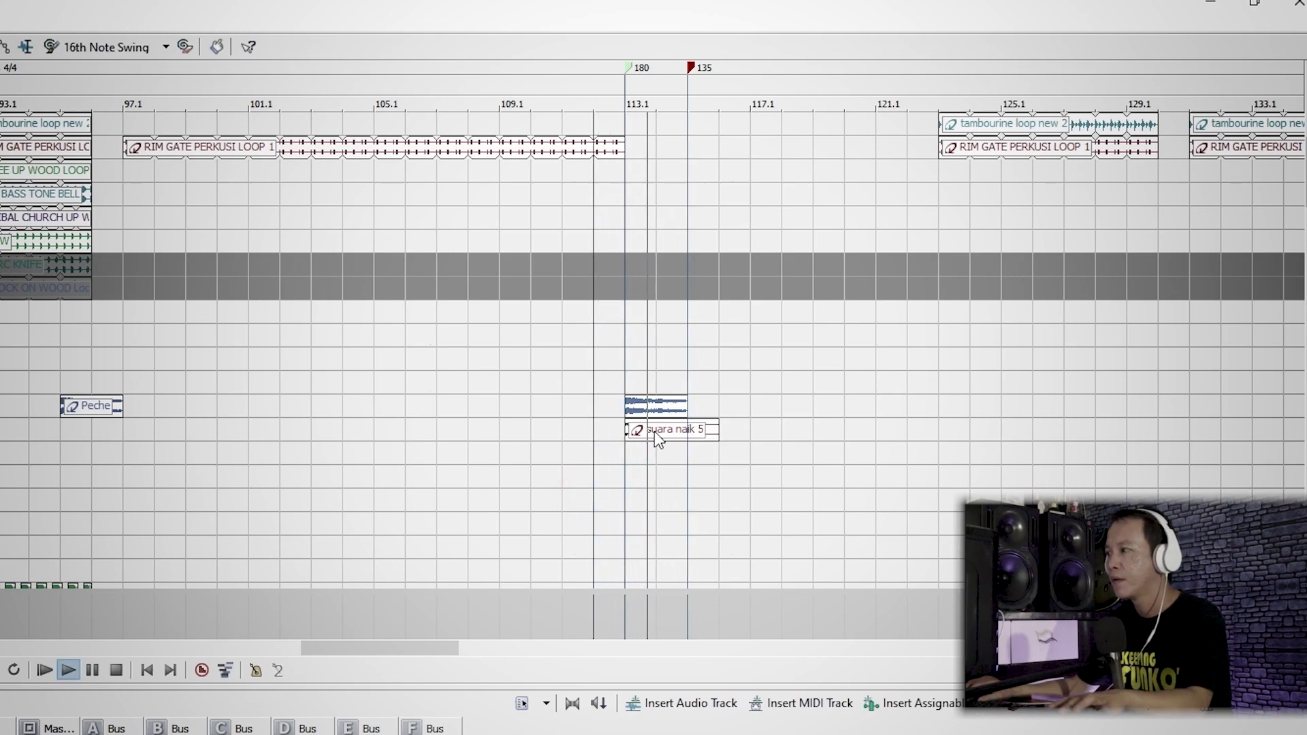
pyautogui.press('space')
# Step: Add a one-bar DrumFill event from 114.1 to 115.1 and play it
pyautogui.scroll(5, 659, 344)
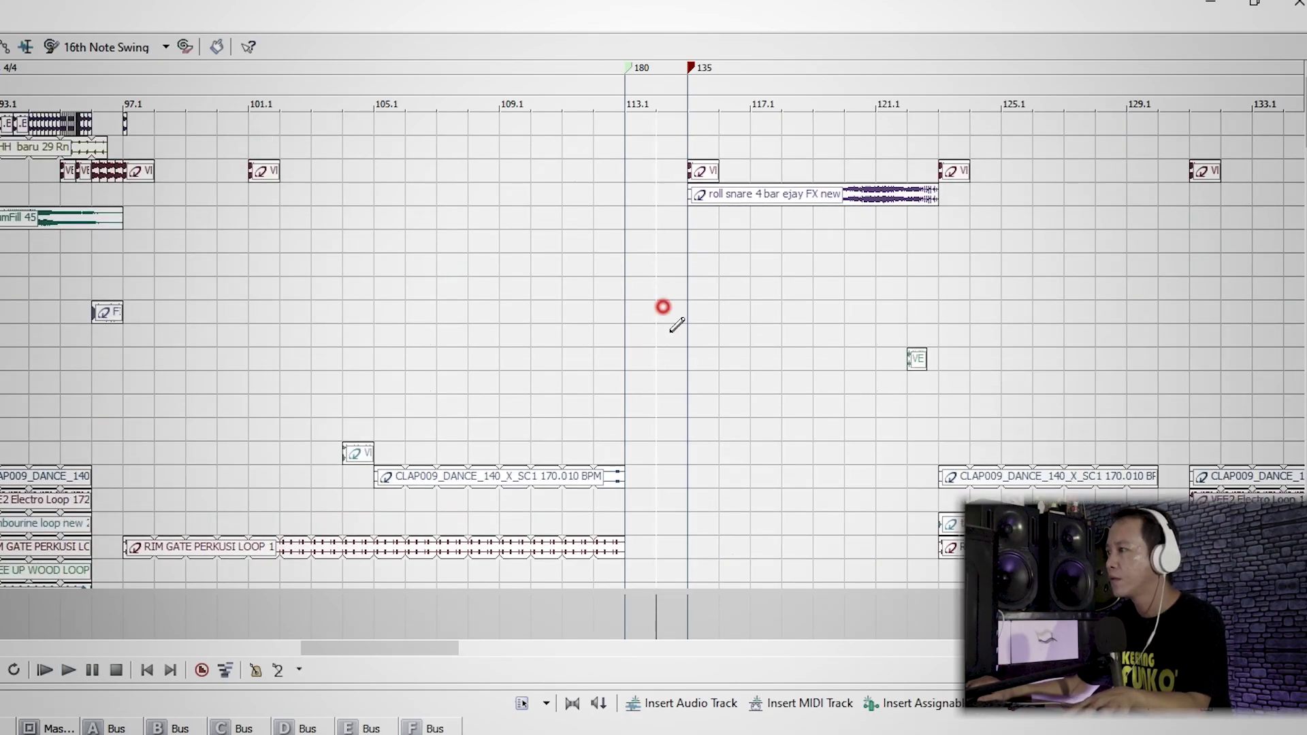
pyautogui.click(663, 294)
pyautogui.press('space')
# Step: Play the arrangement from 110.1 through both tempo markers, and play the section starting at 123.1
pyautogui.scroll(-3, 764, 356)
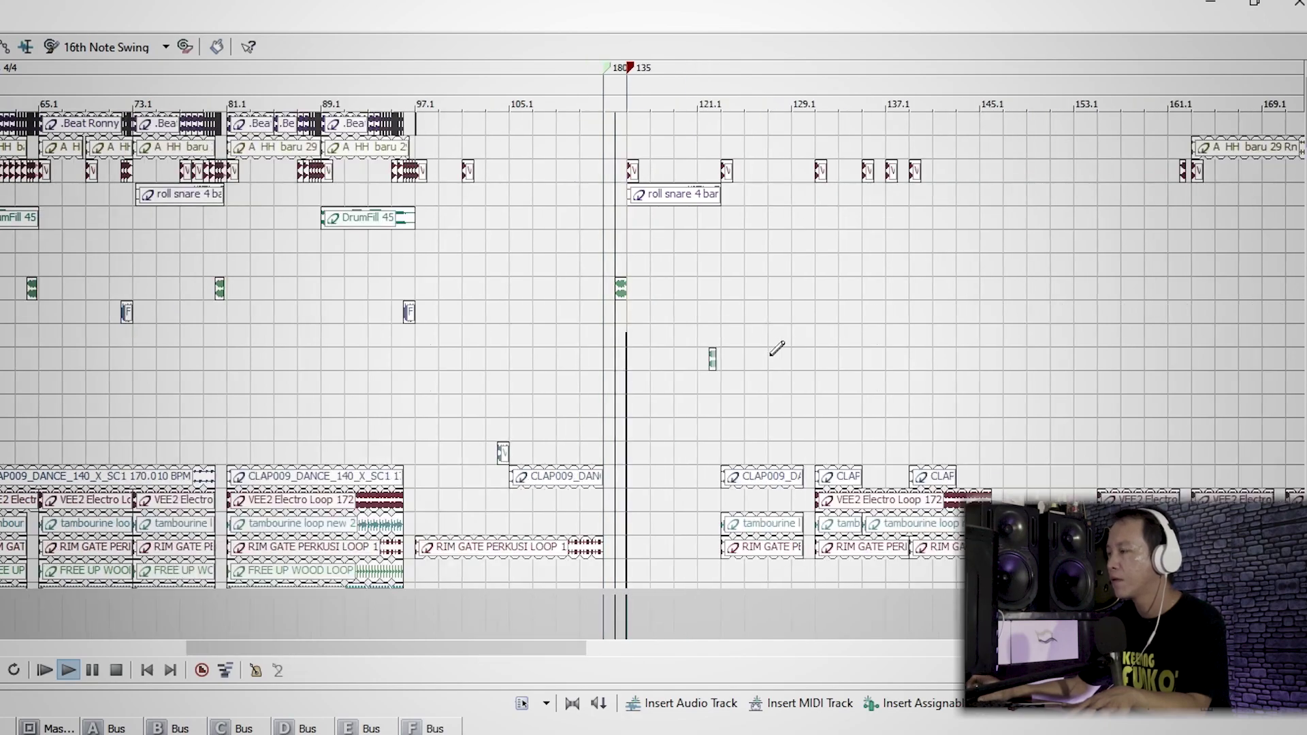
pyautogui.hotkey('ctrl', 'Right')
pyautogui.scroll(-1, 685, 374)
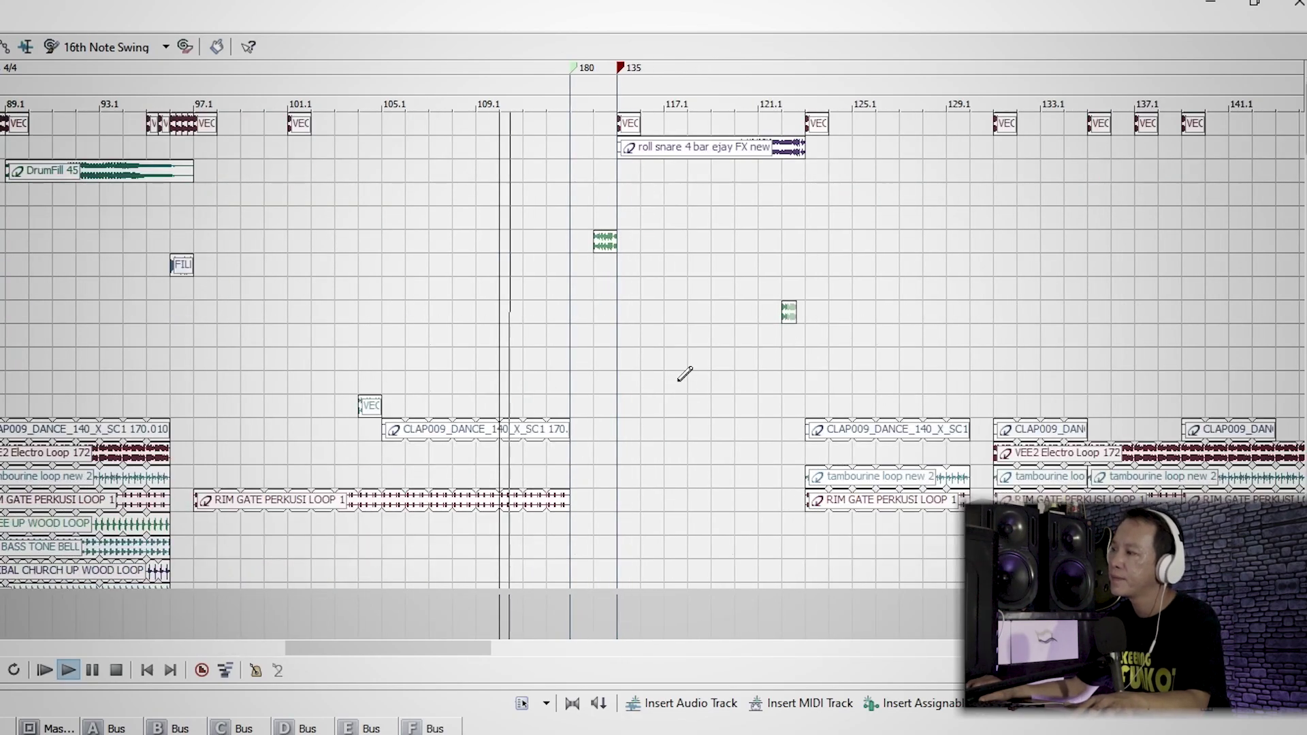
pyautogui.hotkey('ctrl', 'Right')
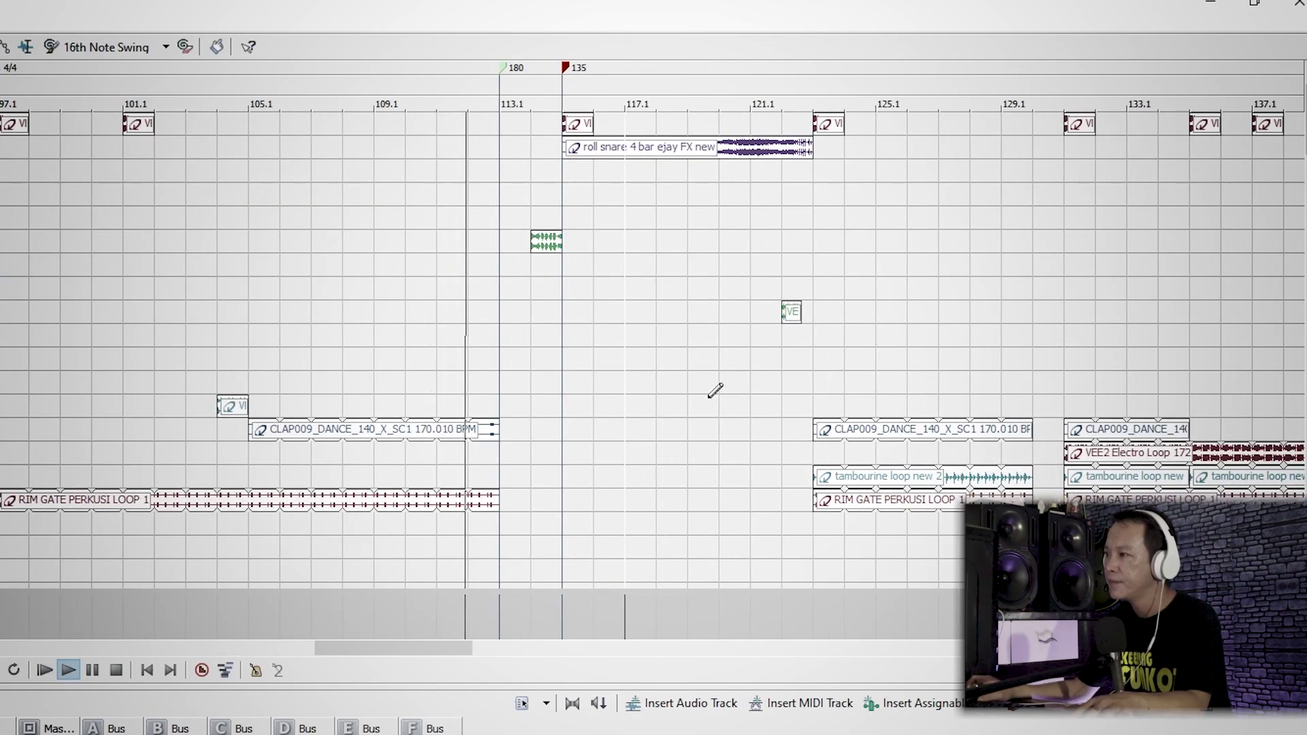
pyautogui.hotkey('ctrl', 'Right')
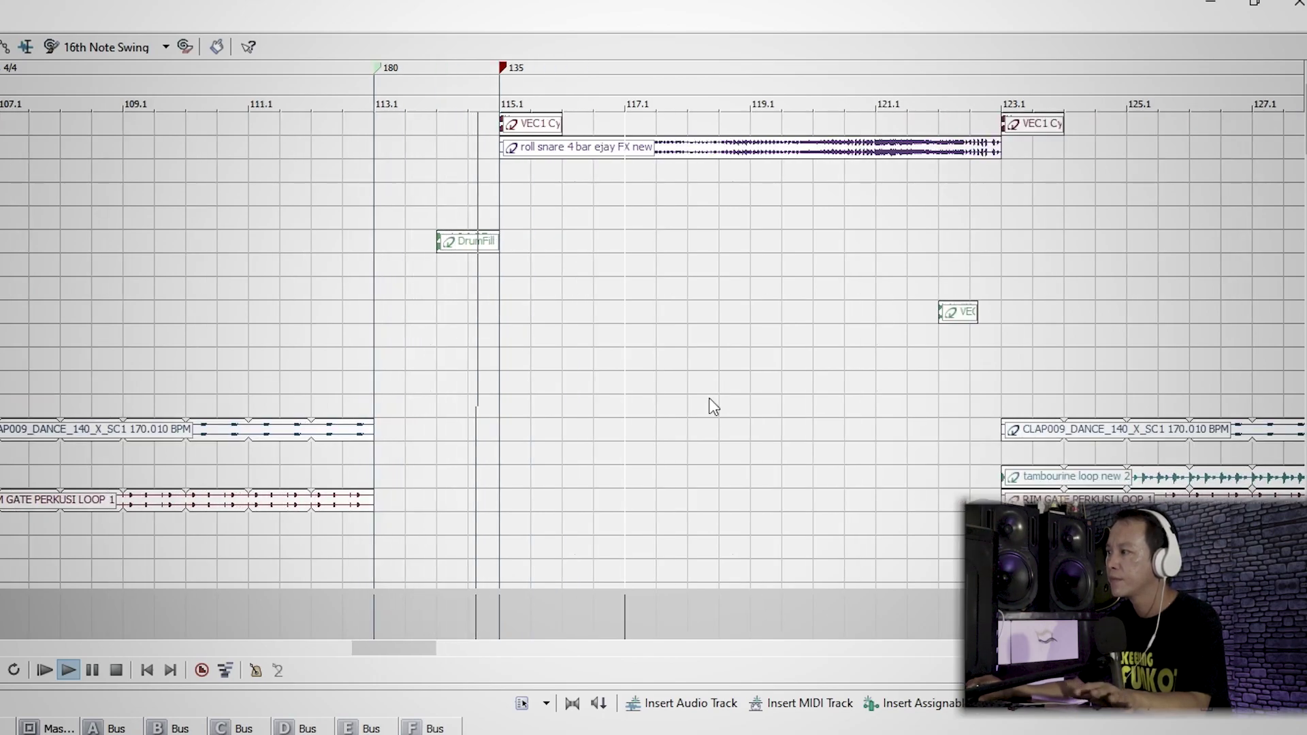
pyautogui.hotkey('ctrl', 'Left')
pyautogui.click(769, 614)
pyautogui.press('space')
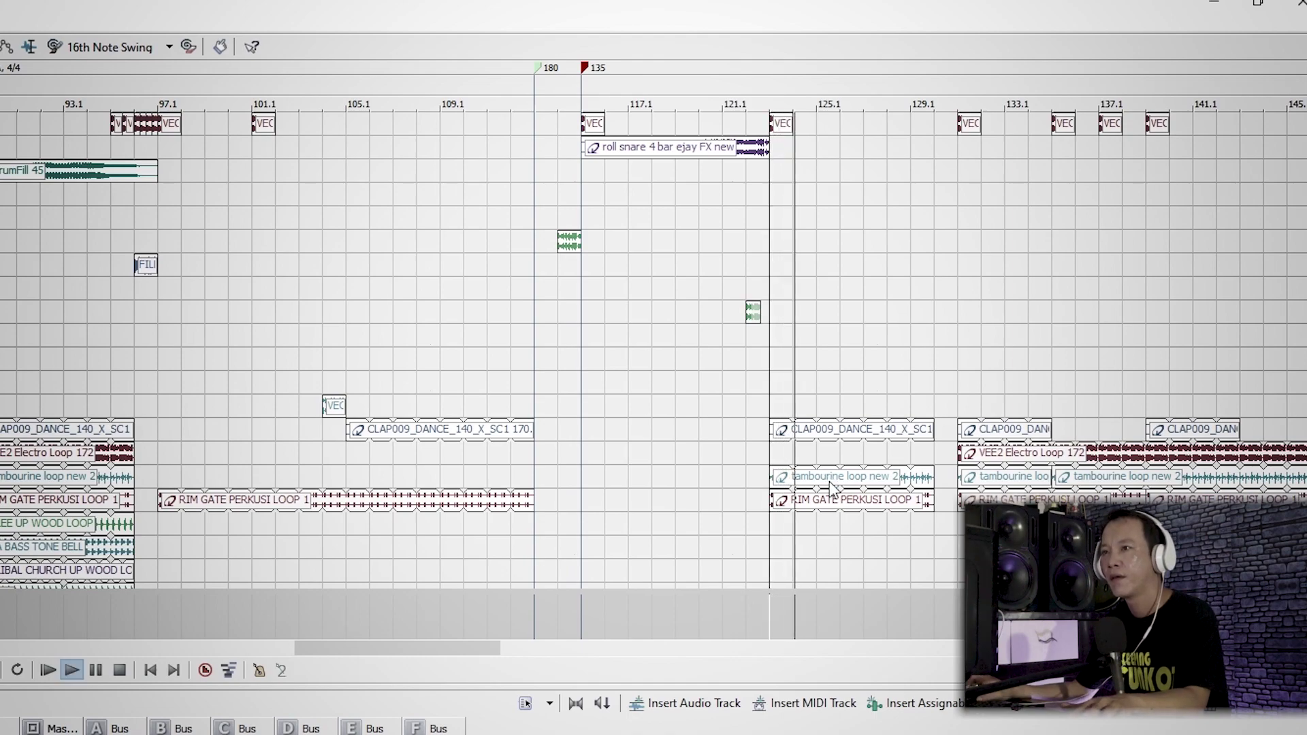
pyautogui.scroll(-10, 829, 480)
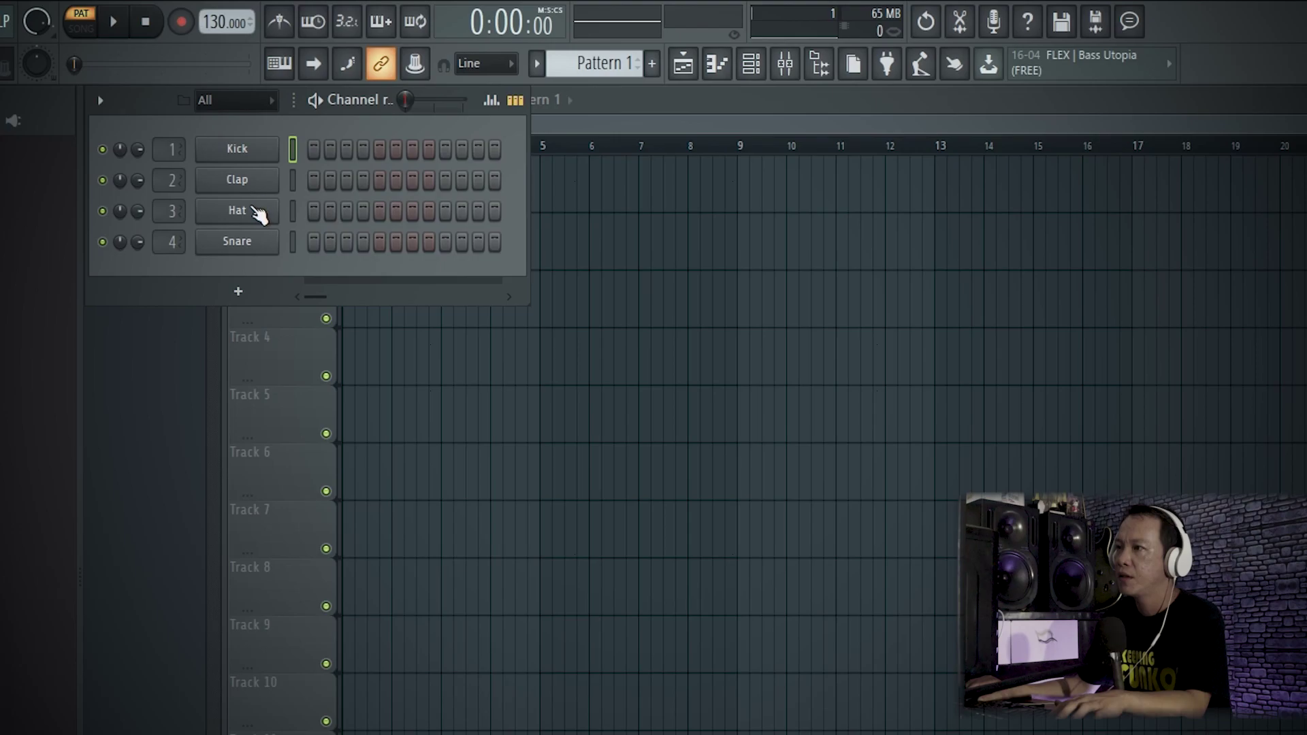
# Step: Switch to FL Studio and enter four C5 notes, one on each beat of bar 1, in the Clap channel's piano roll
pyautogui.rightClick(232, 156)
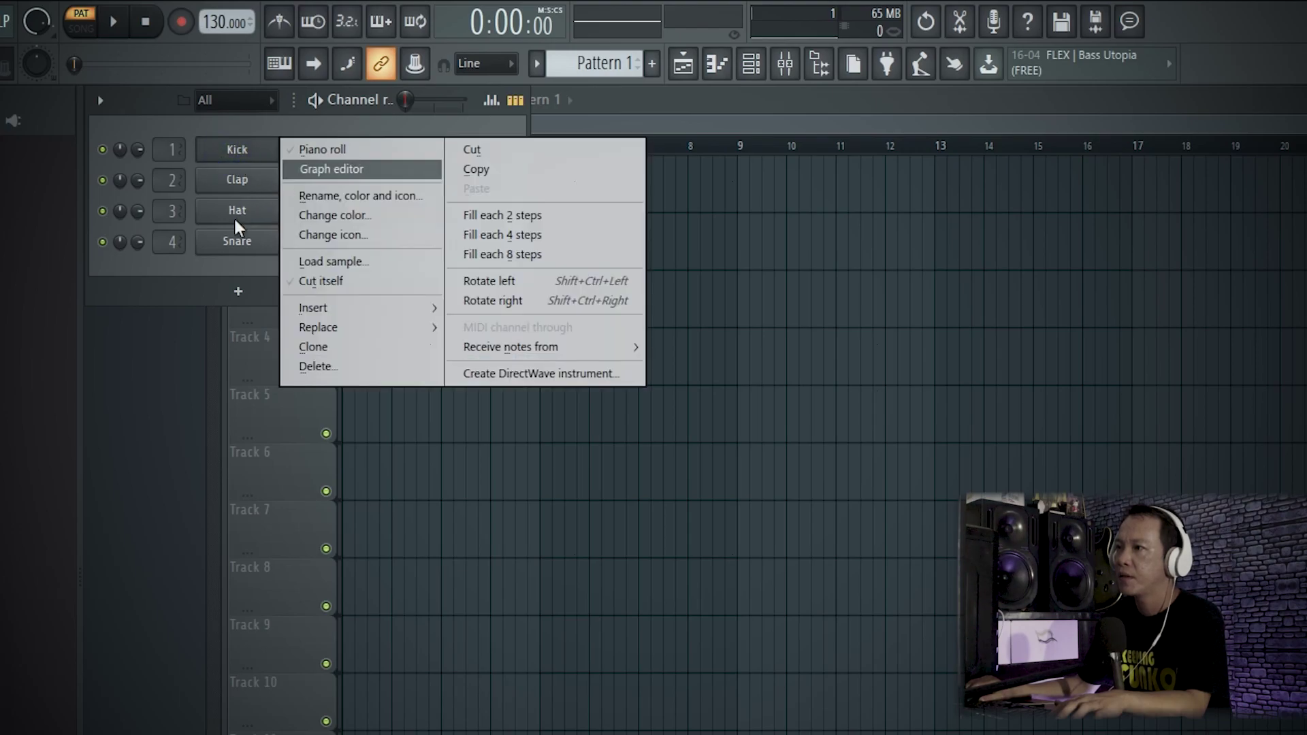
pyautogui.rightClick(239, 183)
pyautogui.click(323, 180)
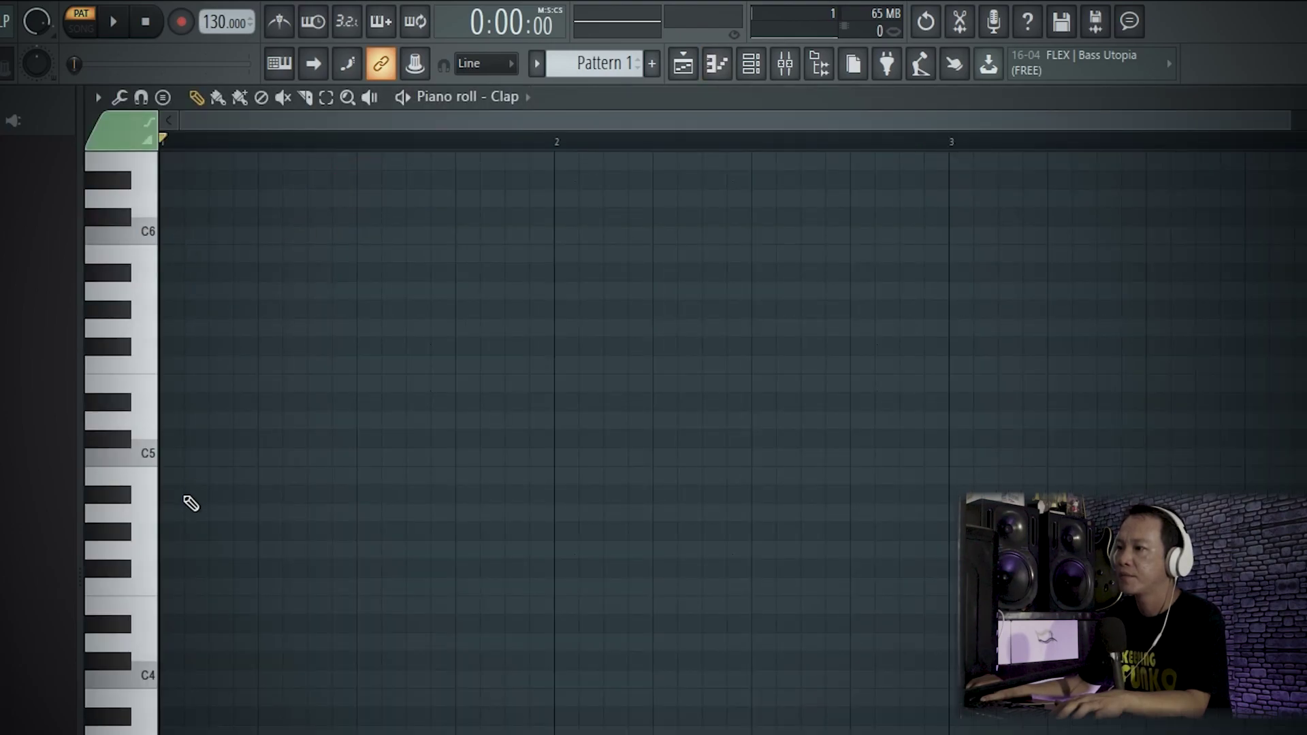
pyautogui.click(168, 458)
pyautogui.click(264, 457)
pyautogui.click(362, 458)
pyautogui.click(460, 457)
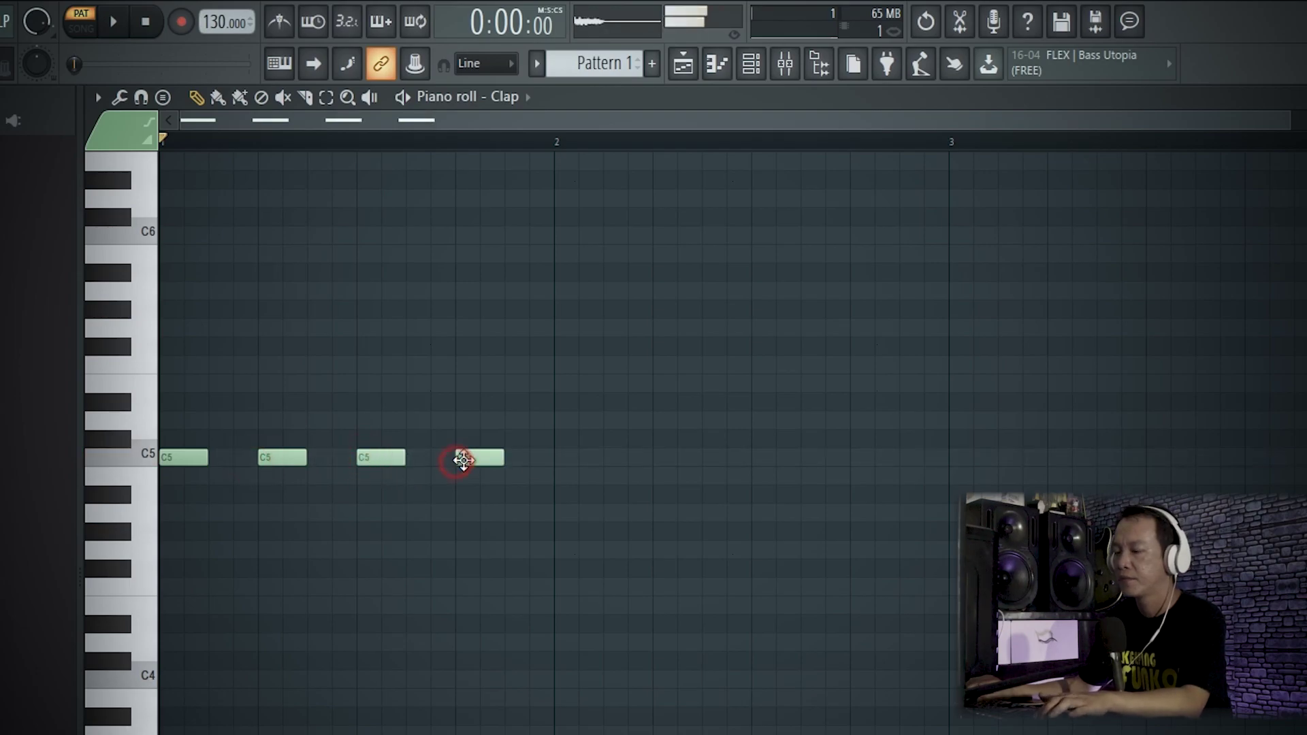
# Step: Place Pattern 1 on Track 1 of the playlist and repeat it from bar 1 through bar 22
pyautogui.press('F5')
pyautogui.click(356, 199)
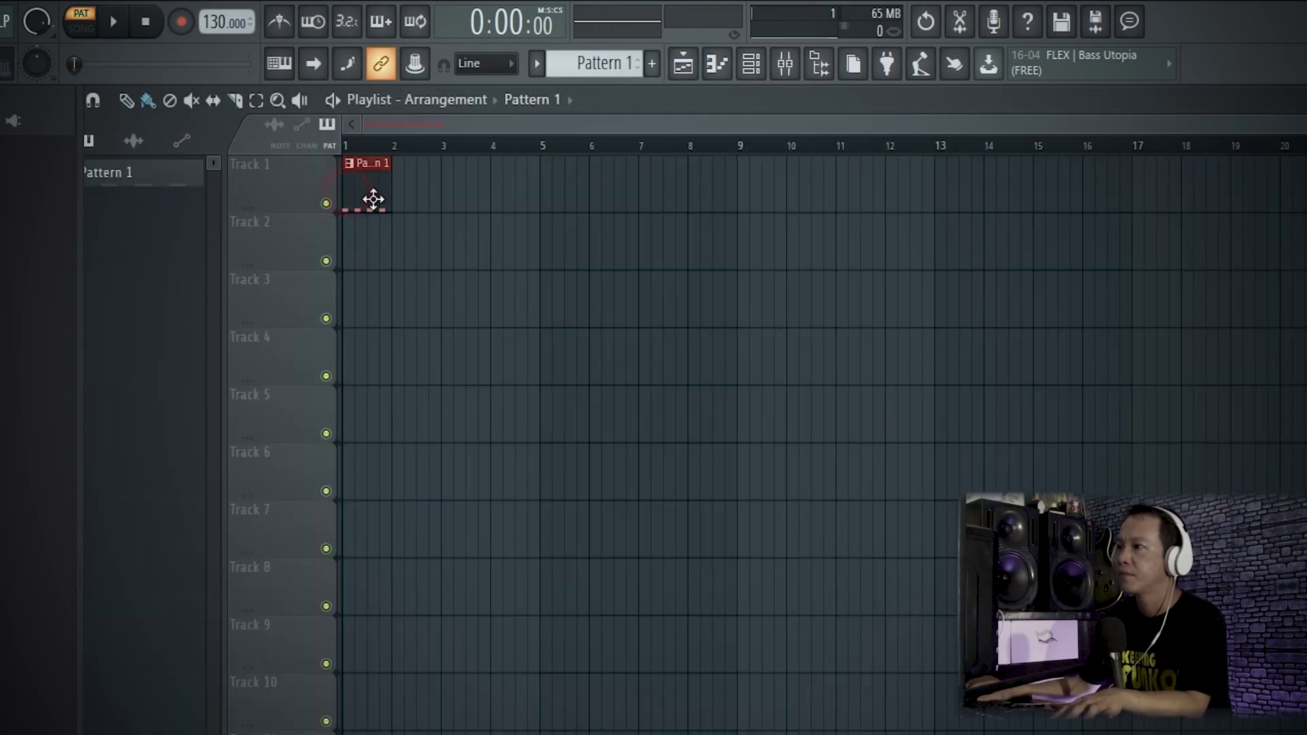
pyautogui.moveTo(397, 202); pyautogui.dragTo(1301, 218)
# Step: Set the project tempo to 180 BPM and play the playlist in Song mode
pyautogui.scroll(-1, 558, 408)
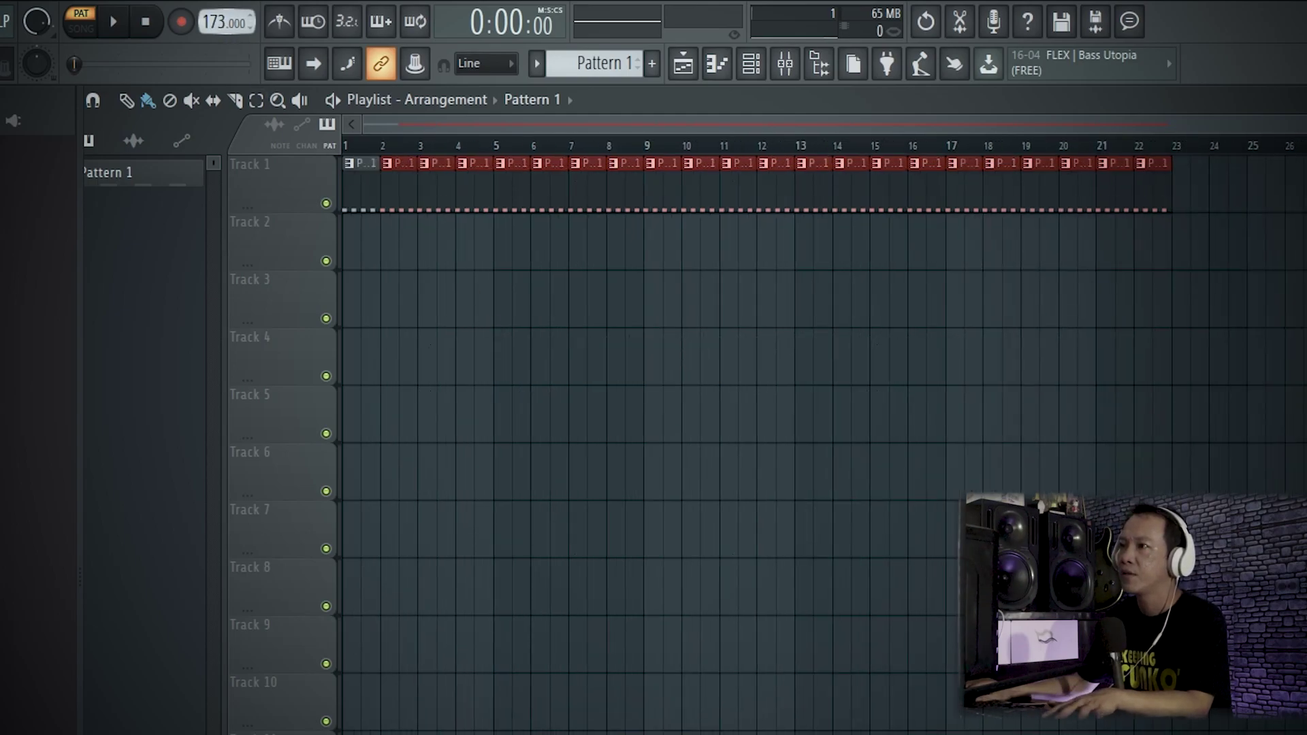
pyautogui.press('space')
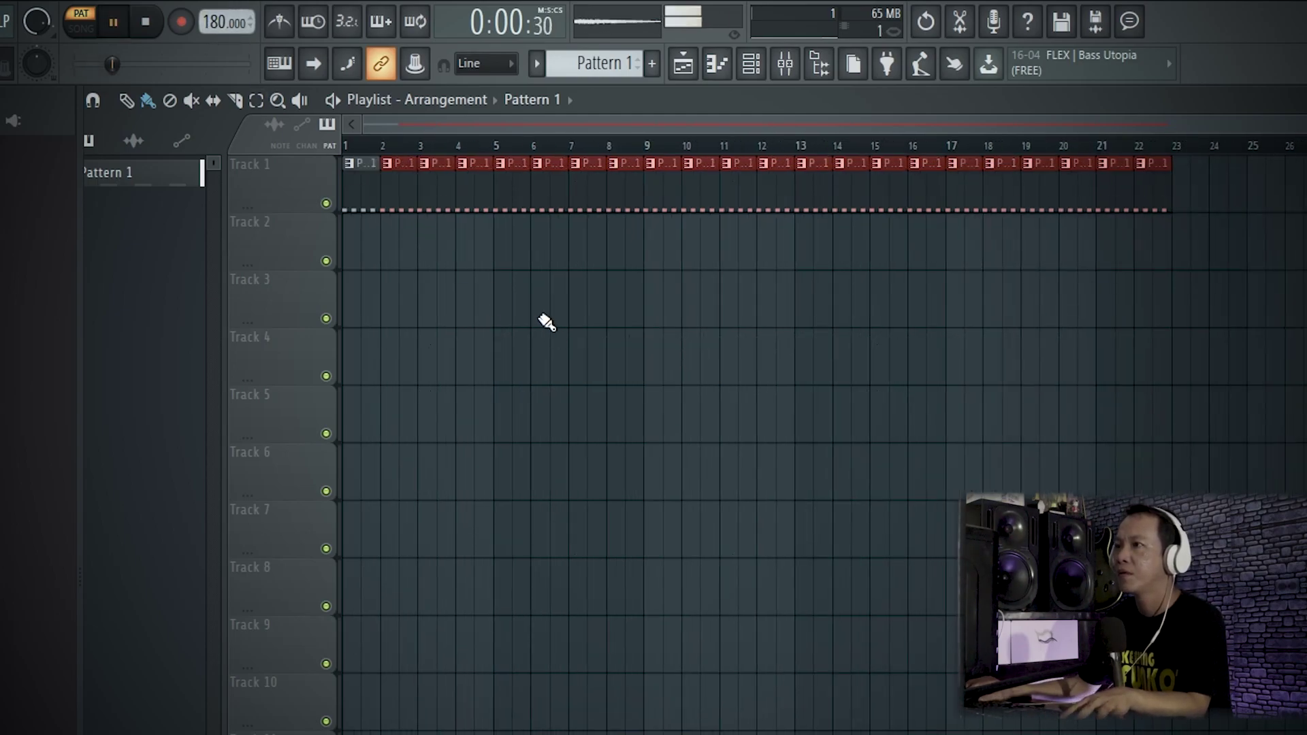
pyautogui.click(81, 29)
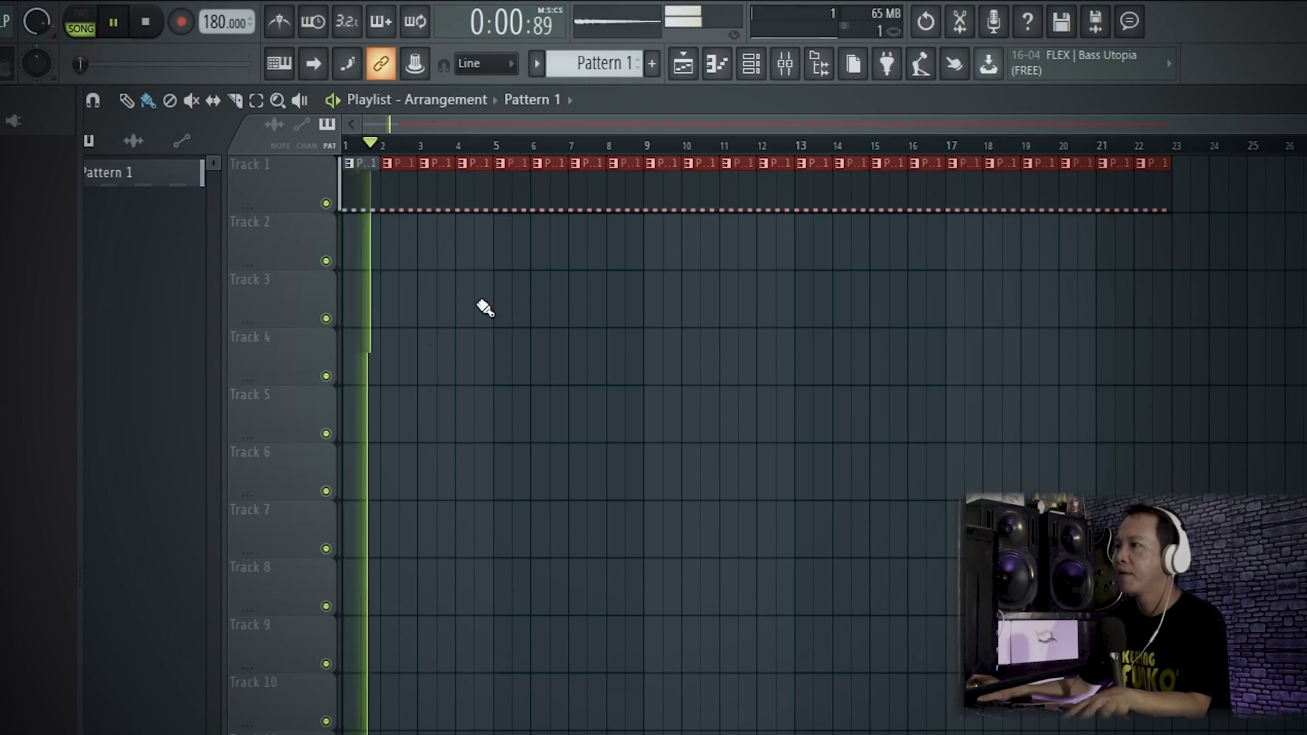
pyautogui.scroll(3, 547, 283)
pyautogui.scroll(-3, 548, 283)
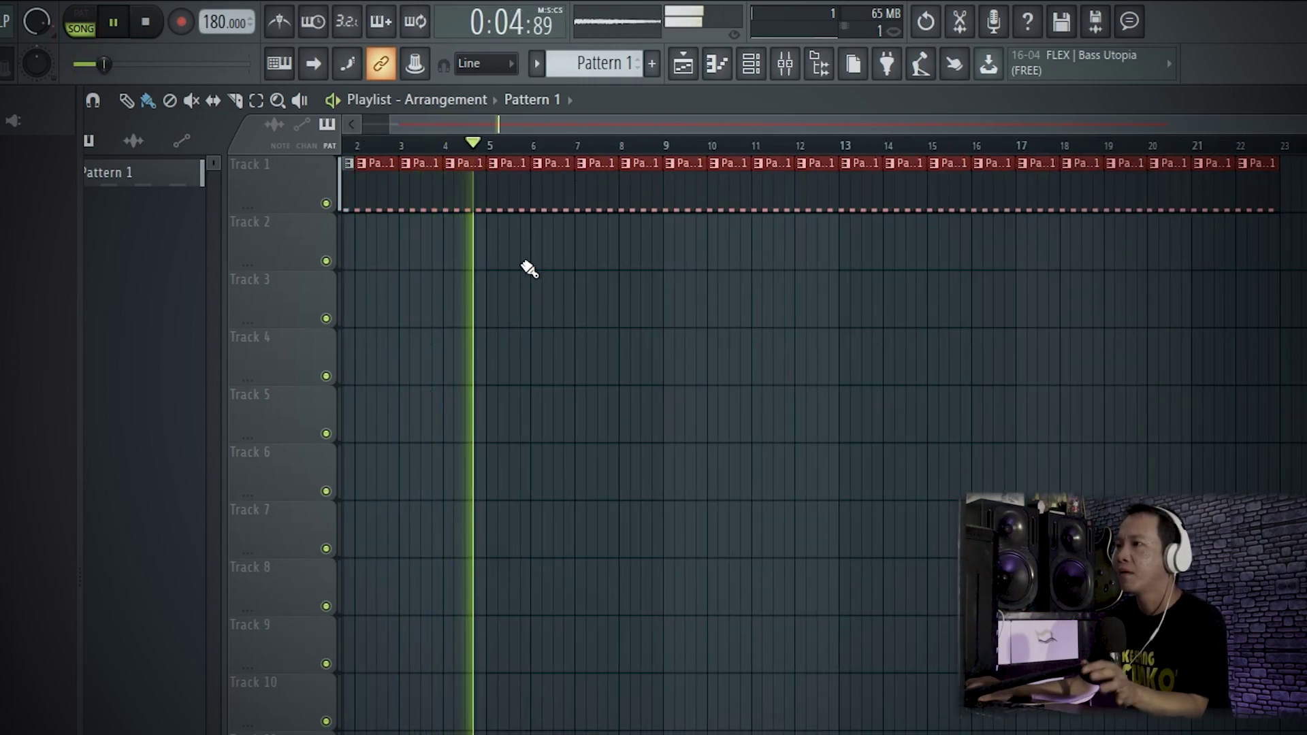
pyautogui.press('space')
# Step: Place the playhead at bar 5, create an automation clip for the tempo and add a point to it at bar 5
pyautogui.click(491, 146)
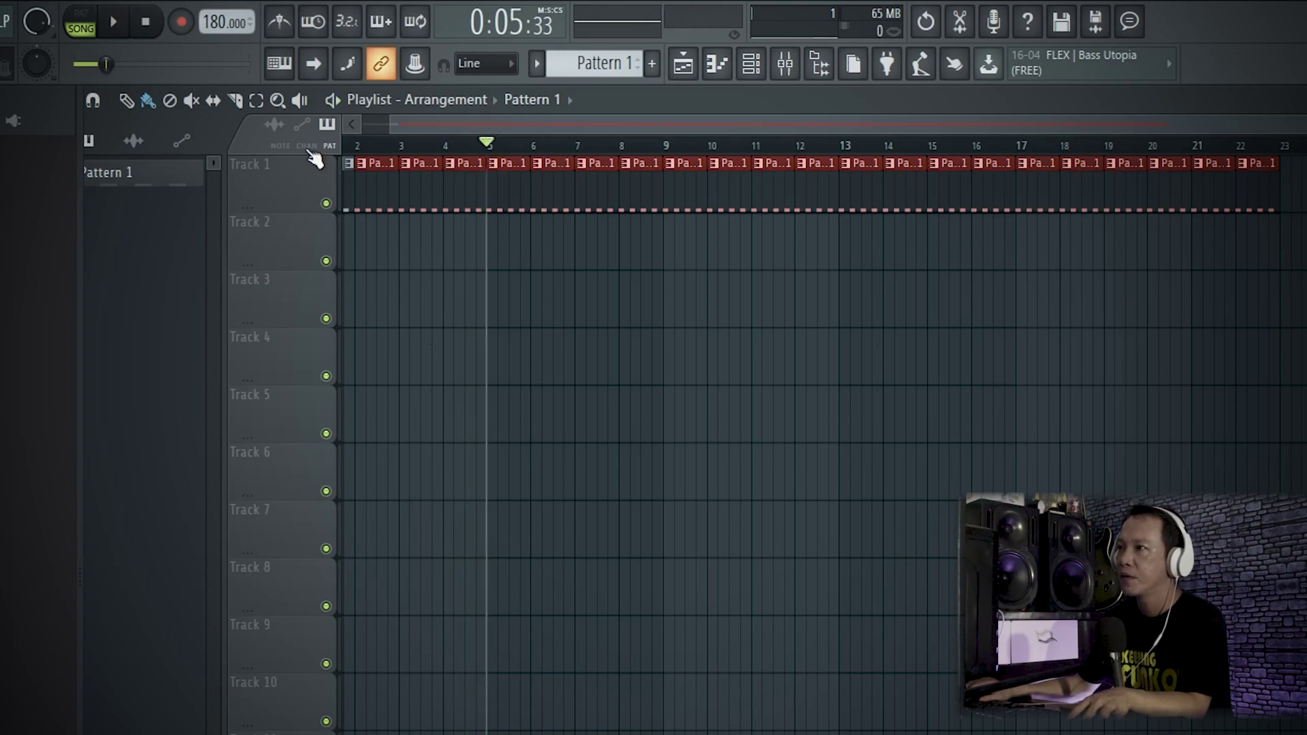
pyautogui.rightClick(225, 25)
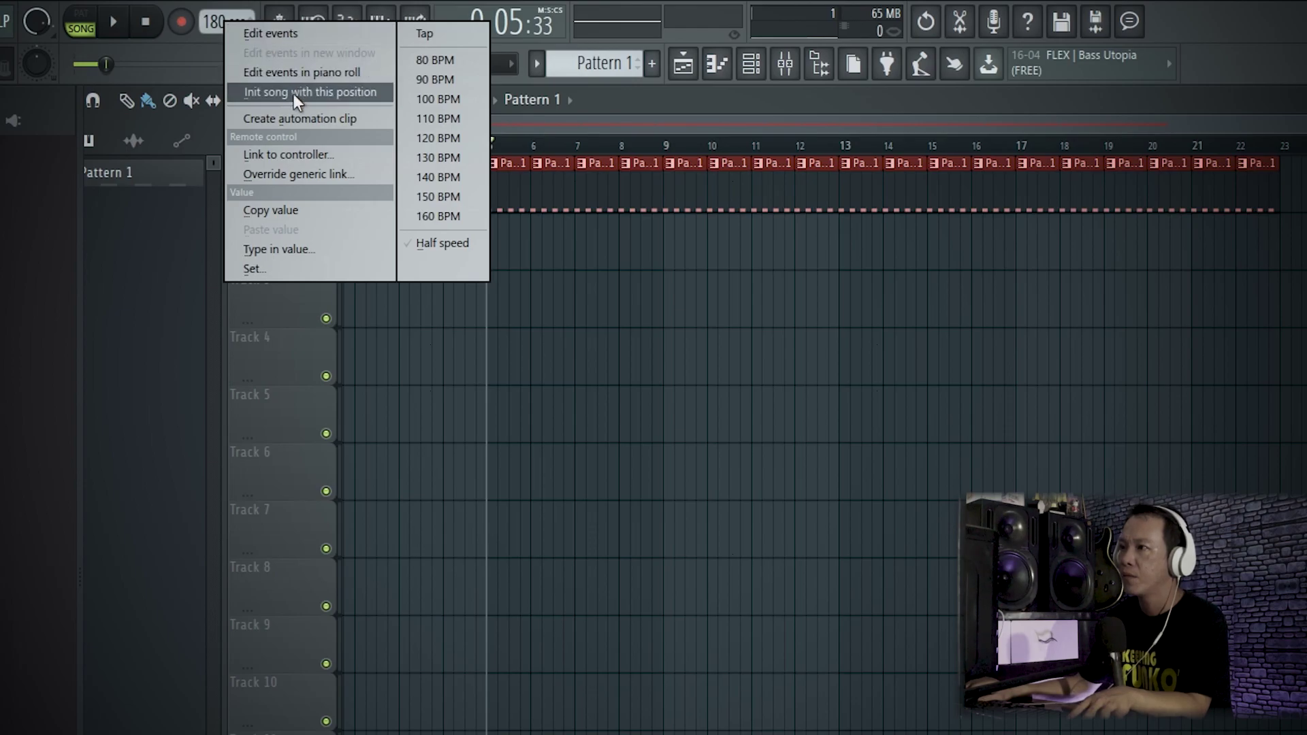
pyautogui.click(300, 119)
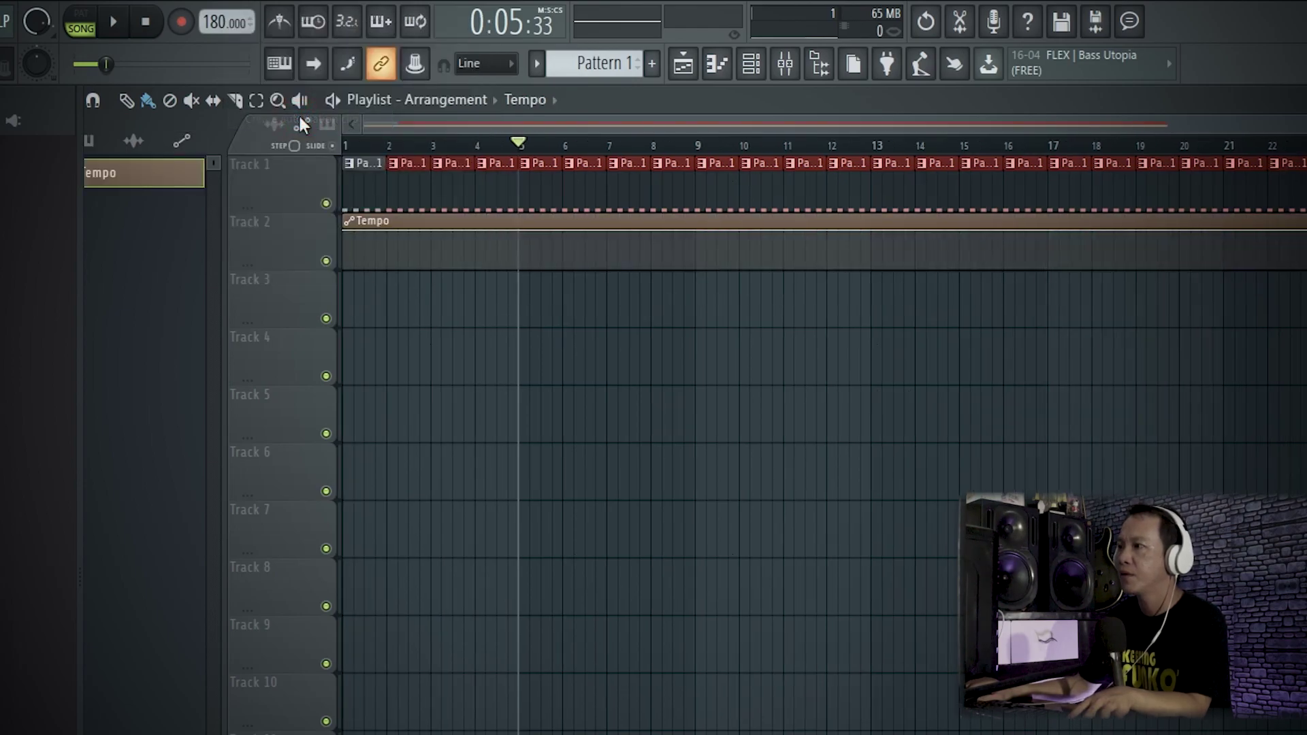
pyautogui.click(521, 234)
pyautogui.moveTo(522, 235); pyautogui.dragTo(525, 202)
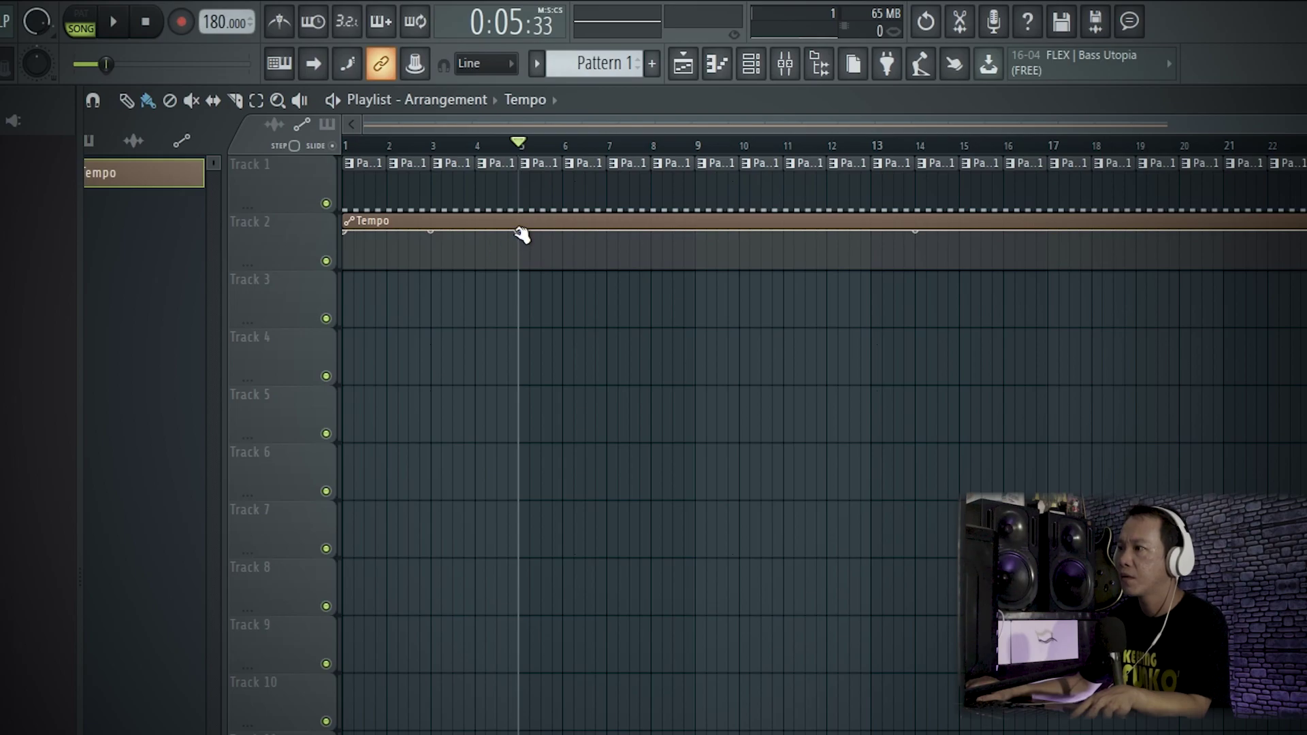
pyautogui.rightClick(521, 232)
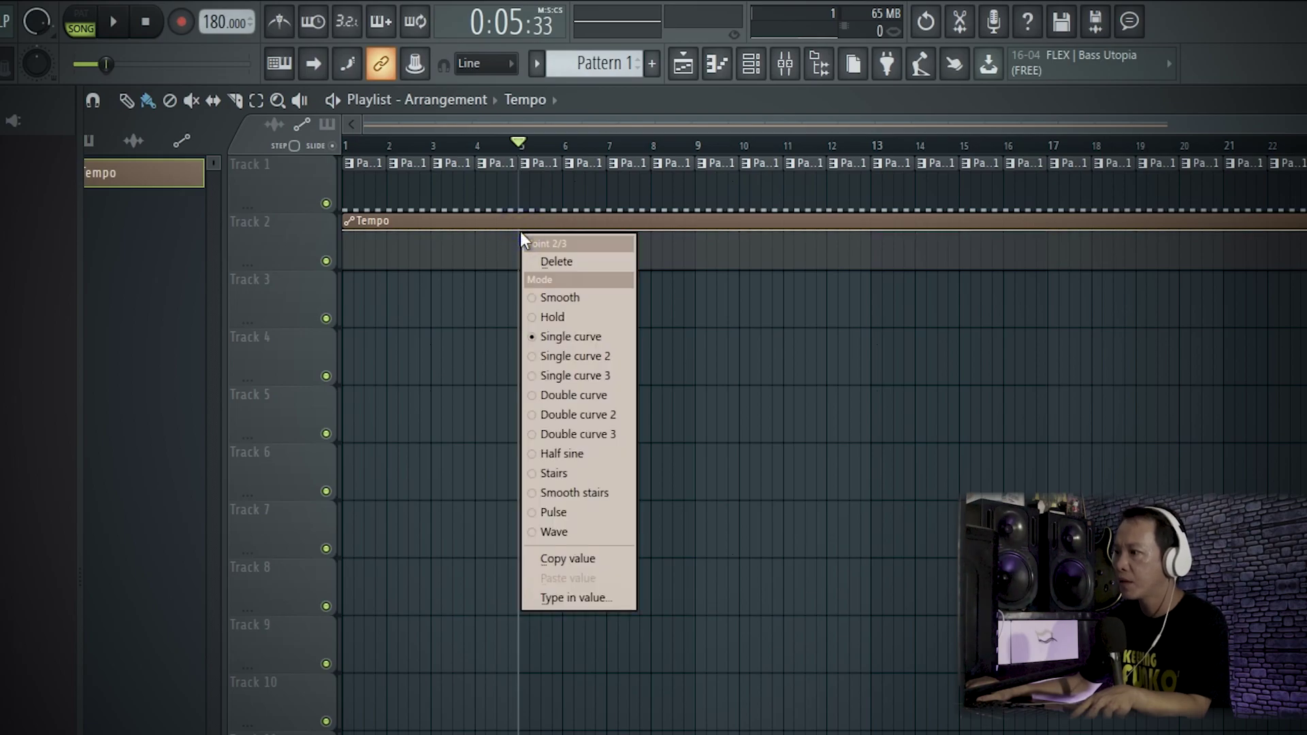
pyautogui.click(587, 599)
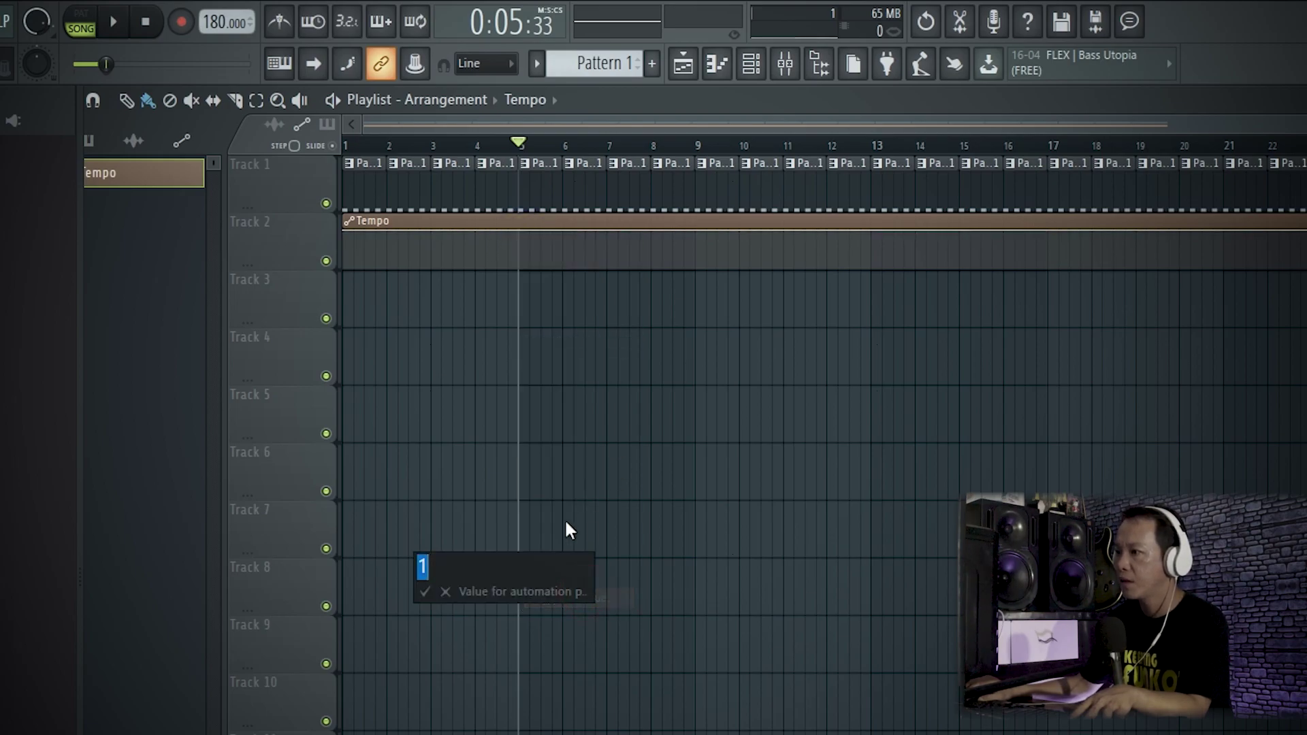
pyautogui.click(445, 592)
# Step: Enlarge the height of Track 2, which holds the tempo automation clip
pyautogui.moveTo(294, 270); pyautogui.dragTo(293, 544)
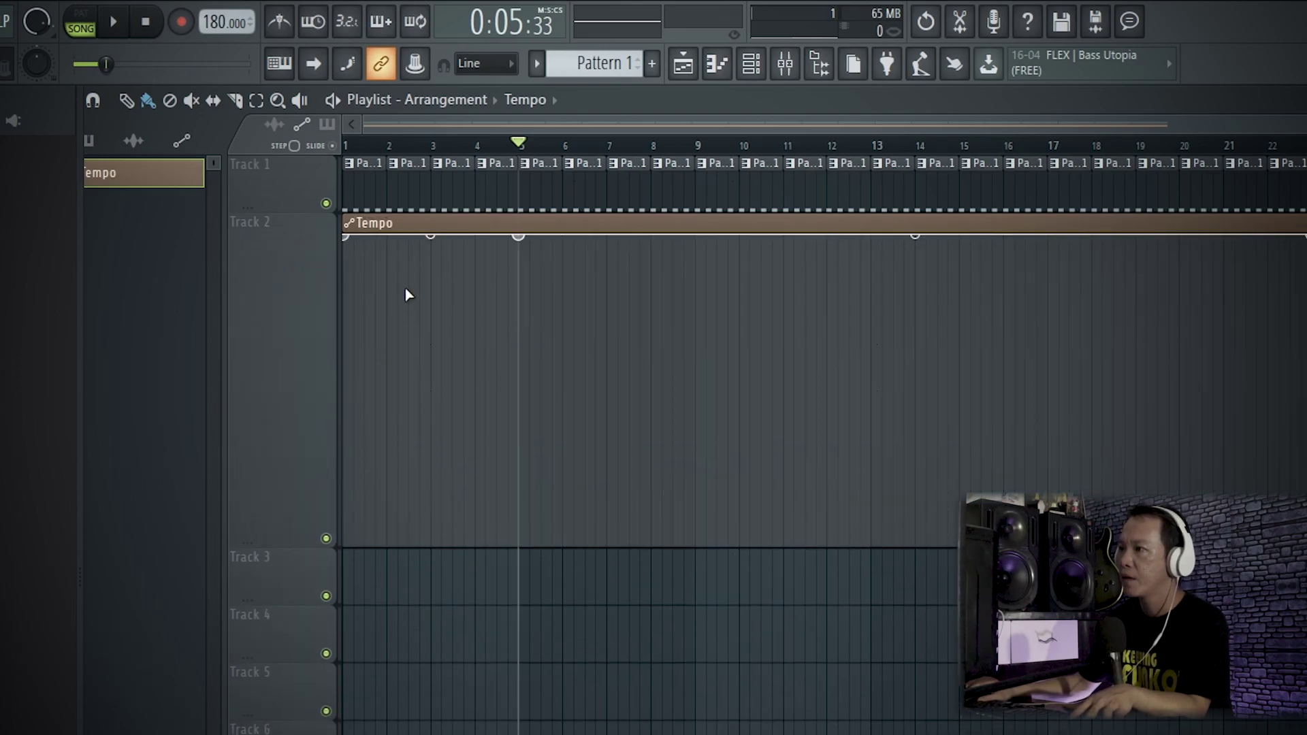
pyautogui.moveTo(343, 235); pyautogui.dragTo(344, 225)
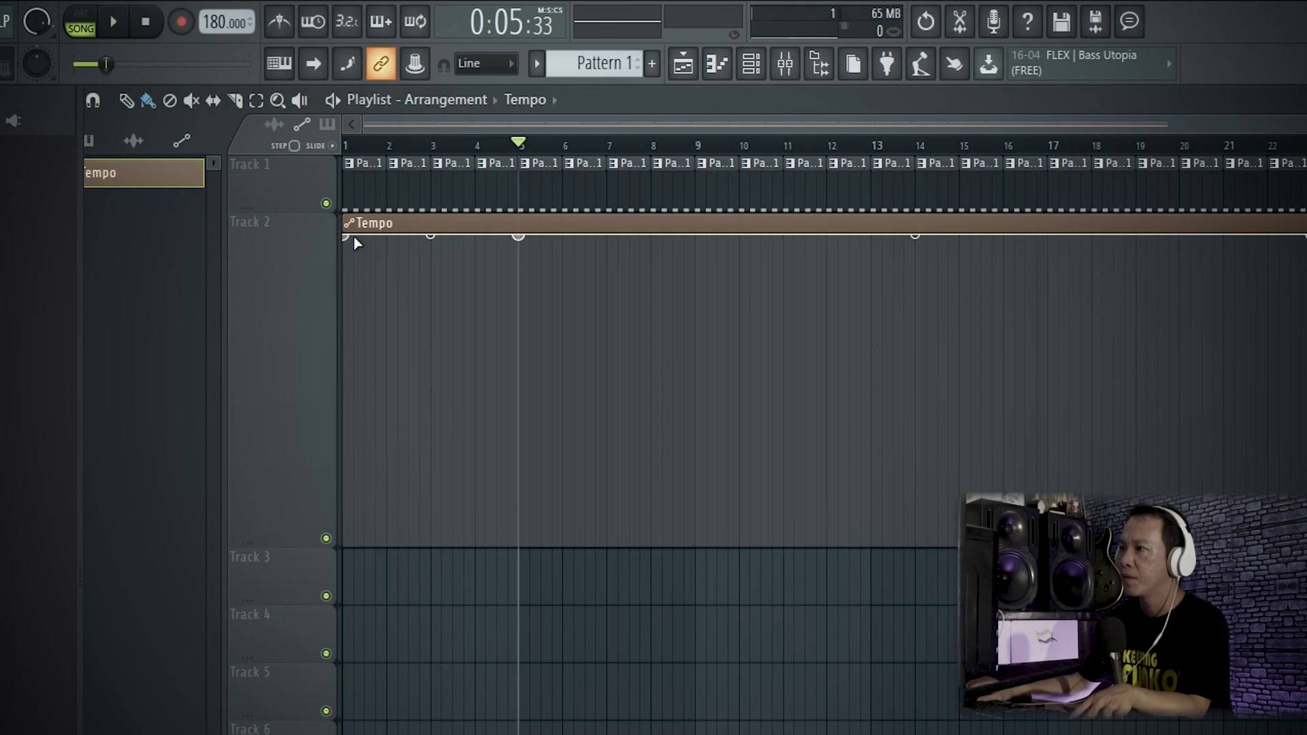
pyautogui.rightClick(347, 236)
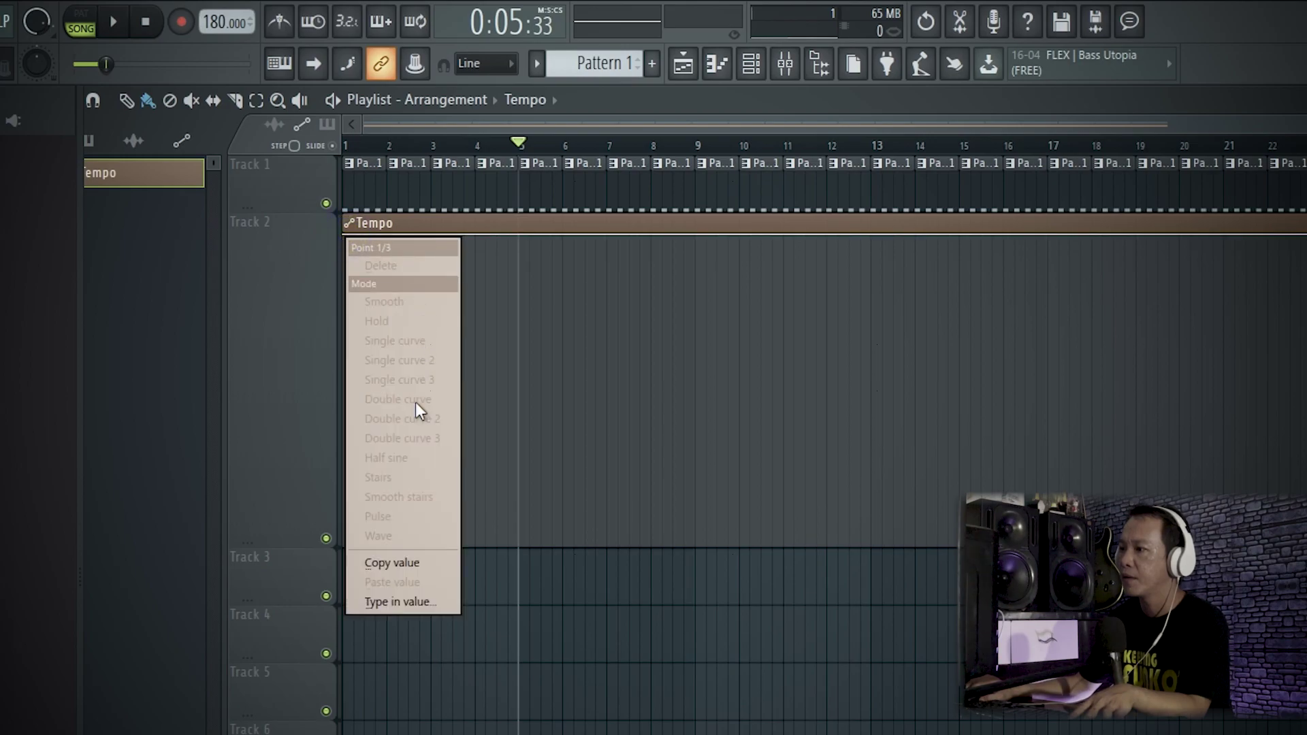
pyautogui.click(413, 605)
pyautogui.click(272, 605)
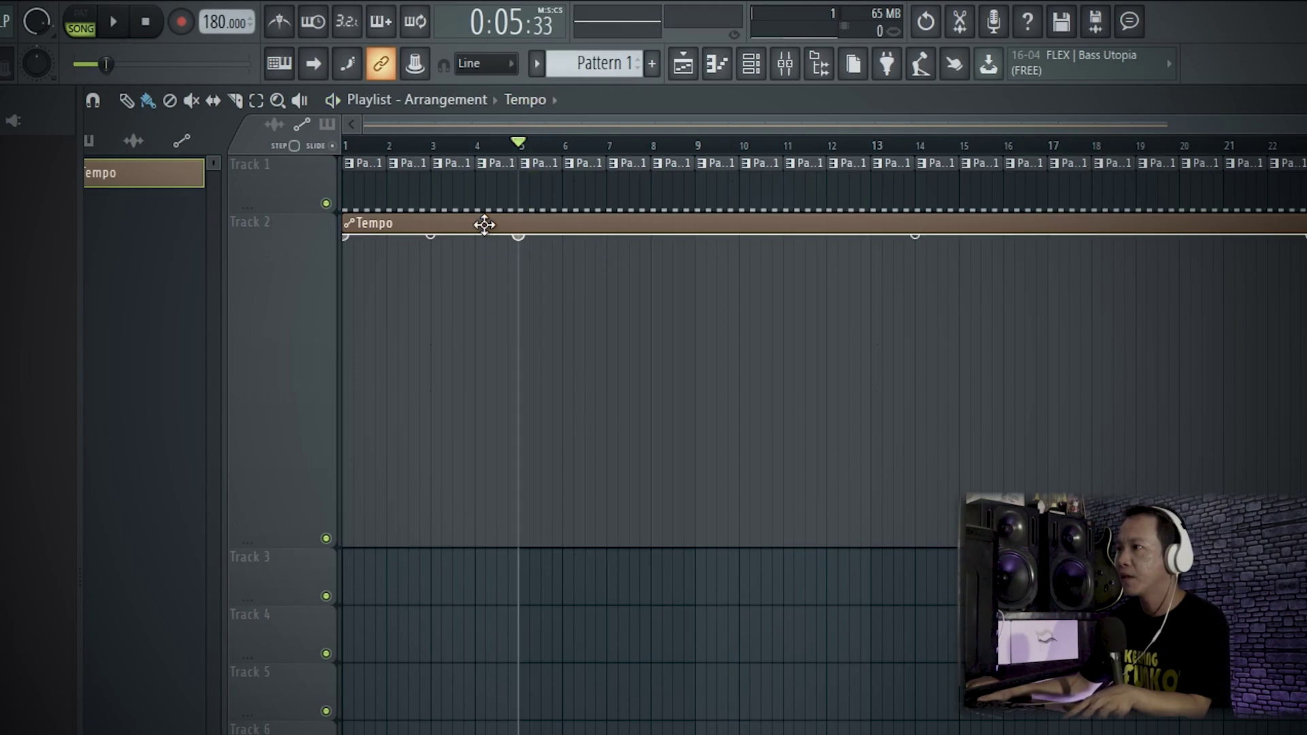
# Step: Place the playhead at bar 7 and add a tempo automation point there
pyautogui.click(476, 145)
pyautogui.press('space')
pyautogui.press('space')
pyautogui.click(519, 144)
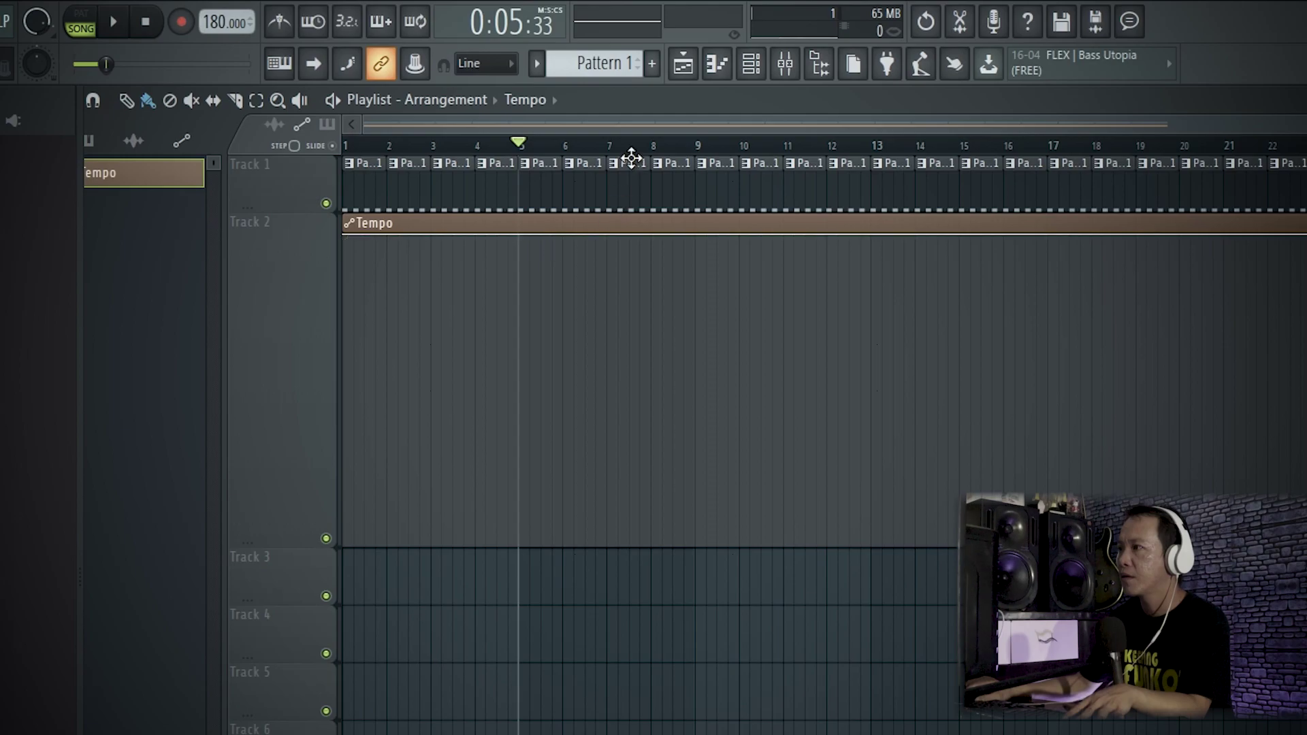
pyautogui.click(608, 143)
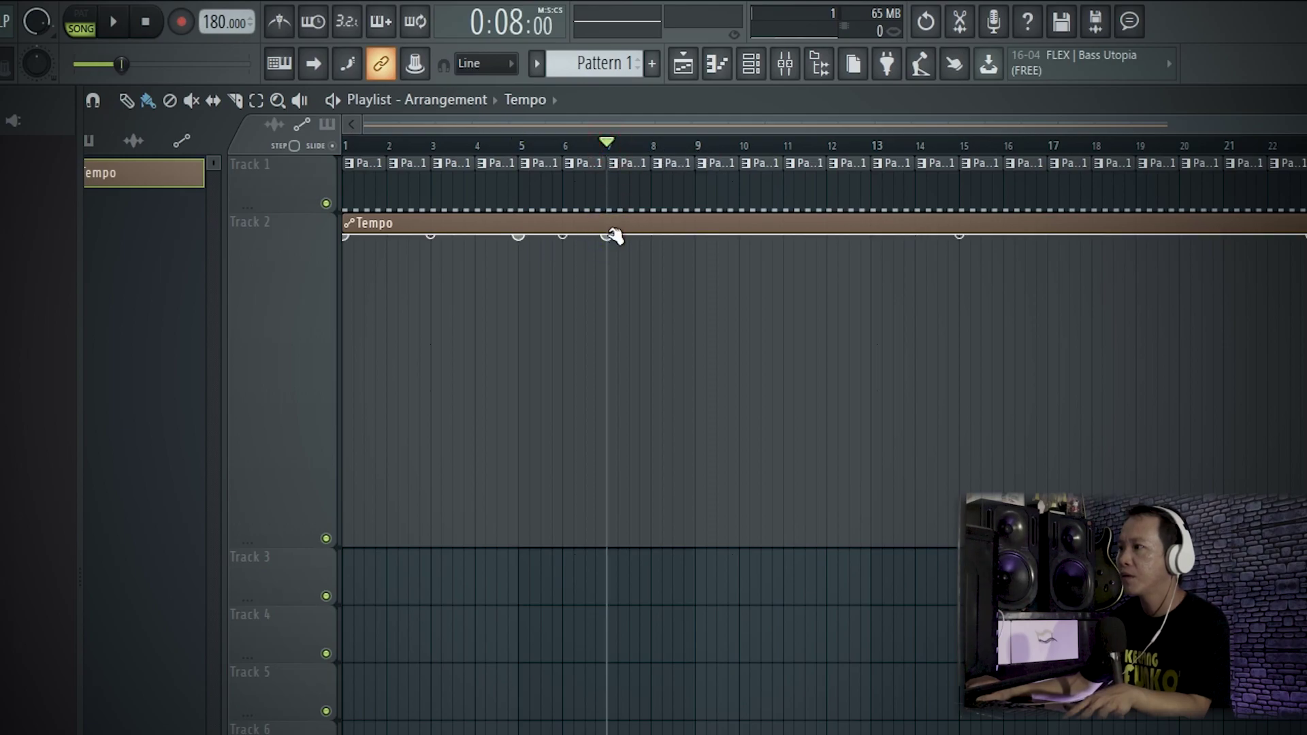
# Step: Lower the tempo automation point at bar 7 to about 138.6 BPM and lower the clip's end point
pyautogui.moveTo(608, 235); pyautogui.dragTo(611, 287)
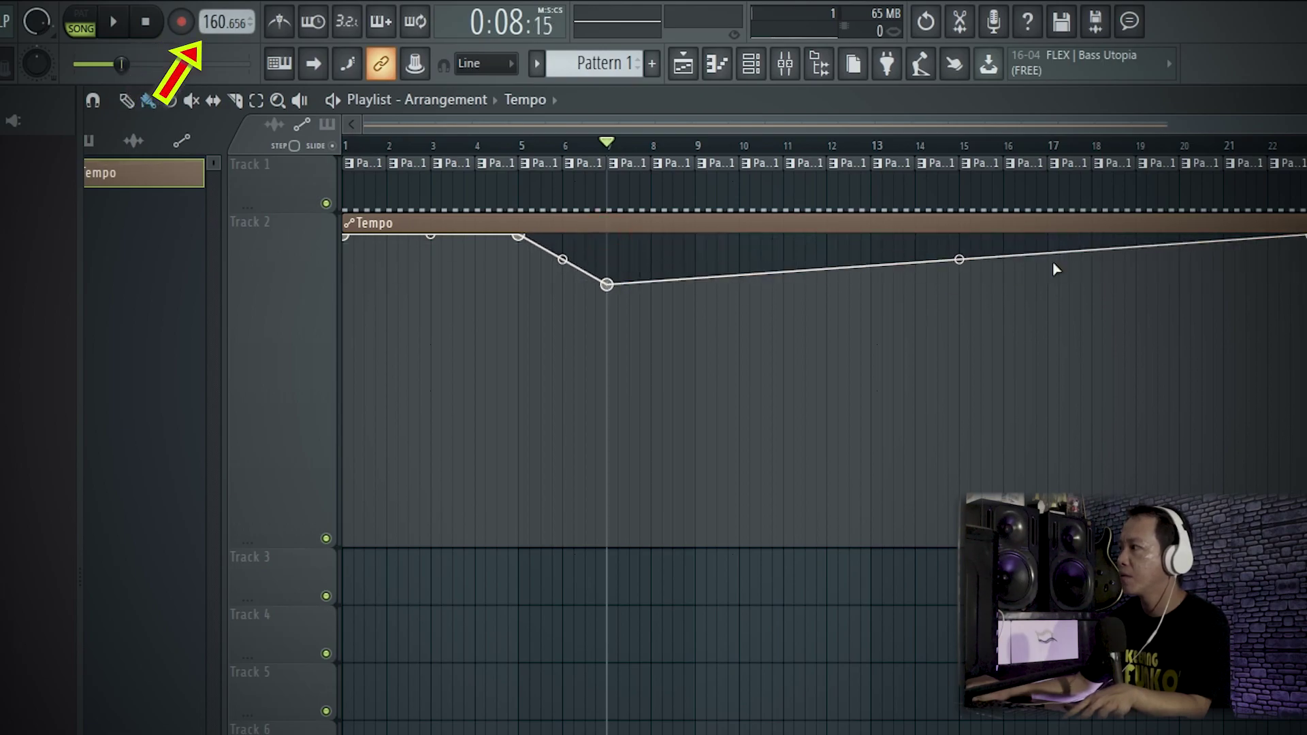
pyautogui.moveTo(1305, 236); pyautogui.dragTo(1305, 298)
pyautogui.moveTo(612, 286); pyautogui.dragTo(607, 341)
# Step: Enter an exact value of 1 for the tempo automation point at bar 7
pyautogui.rightClick(607, 341)
pyautogui.click(680, 709)
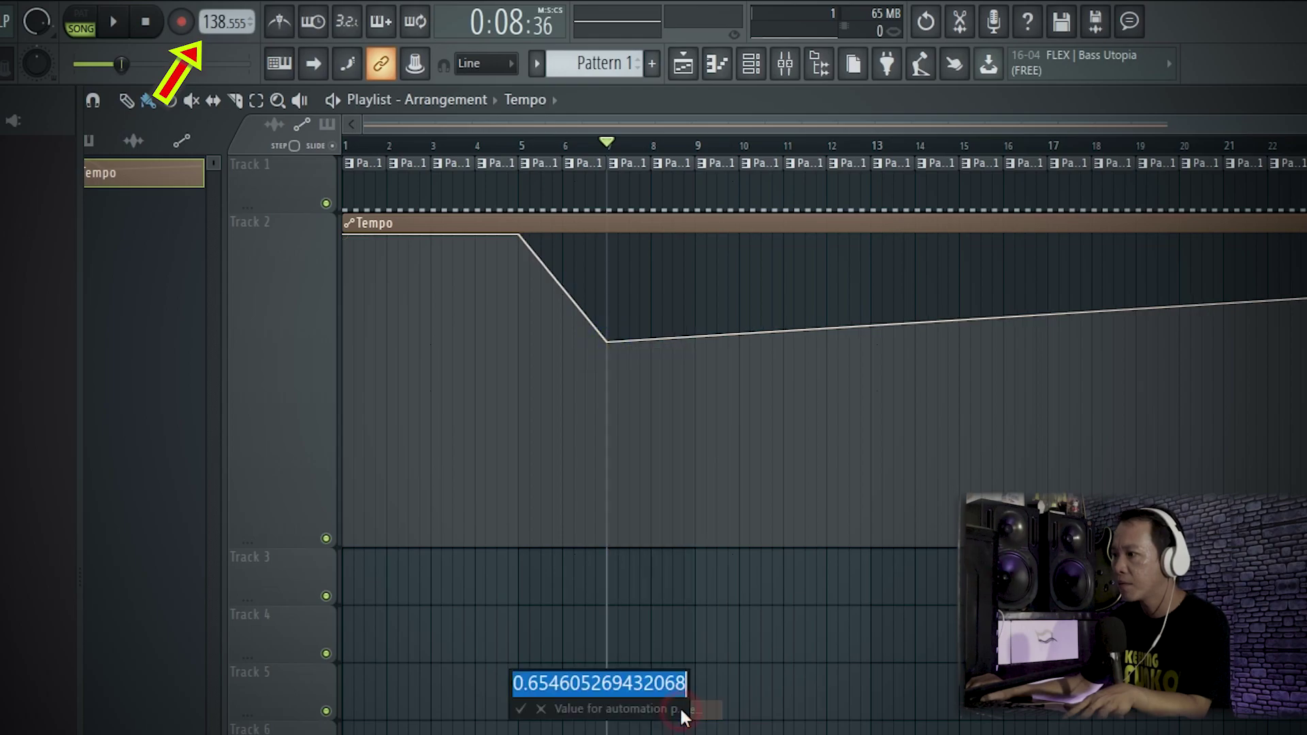
pyautogui.write('1')
pyautogui.press('Return')
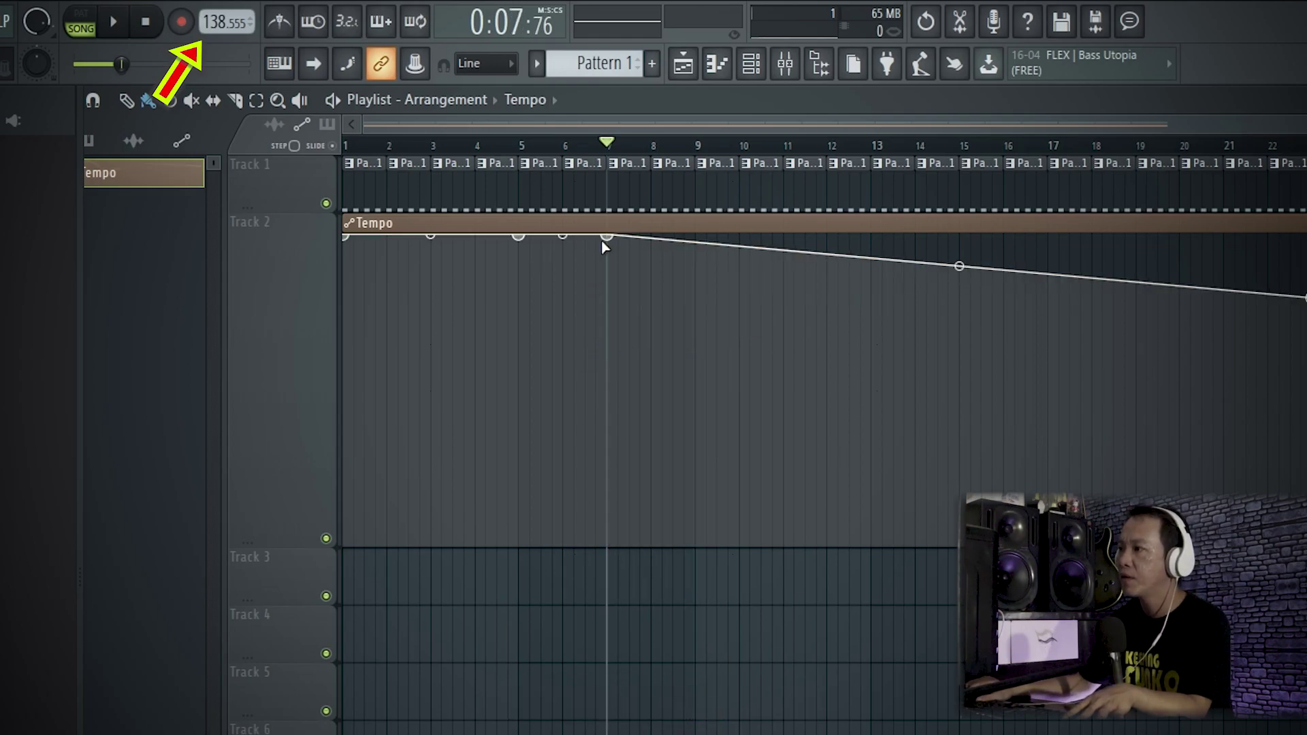
# Step: Lower the tempo automation point at bar 7 to about 134 BPM and level the clip's end point with it
pyautogui.moveTo(607, 297); pyautogui.dragTo(607, 382)
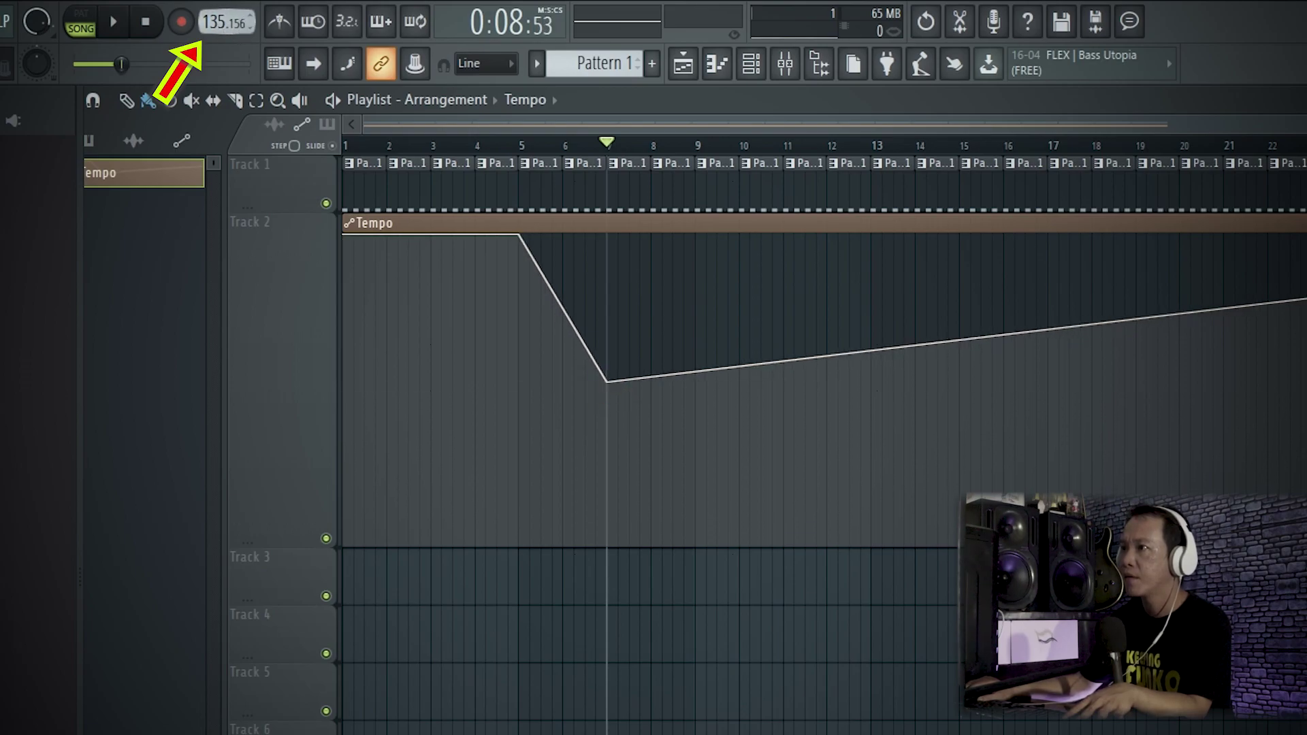
pyautogui.rightClick(608, 382)
pyautogui.click(668, 554)
pyautogui.click(564, 146)
pyautogui.press('space')
pyautogui.press('space')
pyautogui.moveTo(607, 380); pyautogui.dragTo(608, 354)
pyautogui.press('space')
pyautogui.press('space')
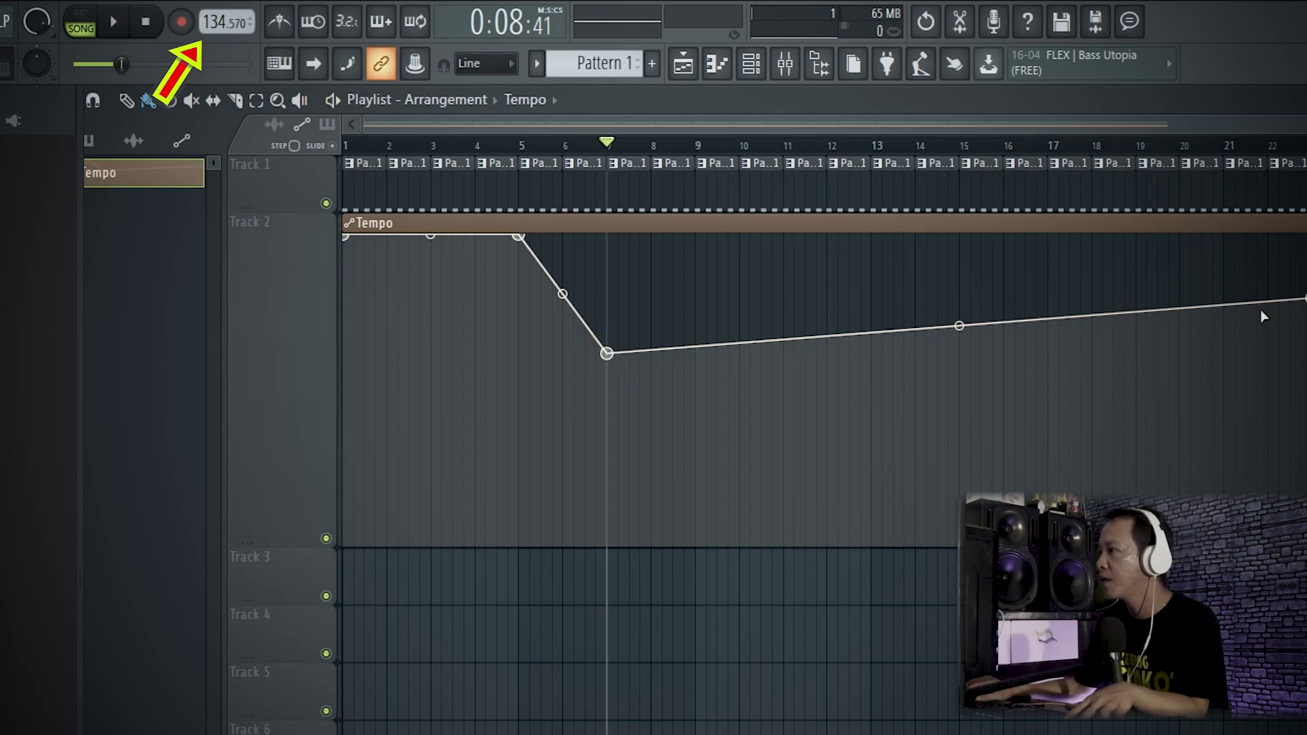
pyautogui.moveTo(1305, 298); pyautogui.dragTo(1305, 345)
# Step: Bend the tempo curve downward between bars 5 and 7 and fine-tune the bar 7 point to about 136.6 BPM
pyautogui.scroll(4, 586, 374)
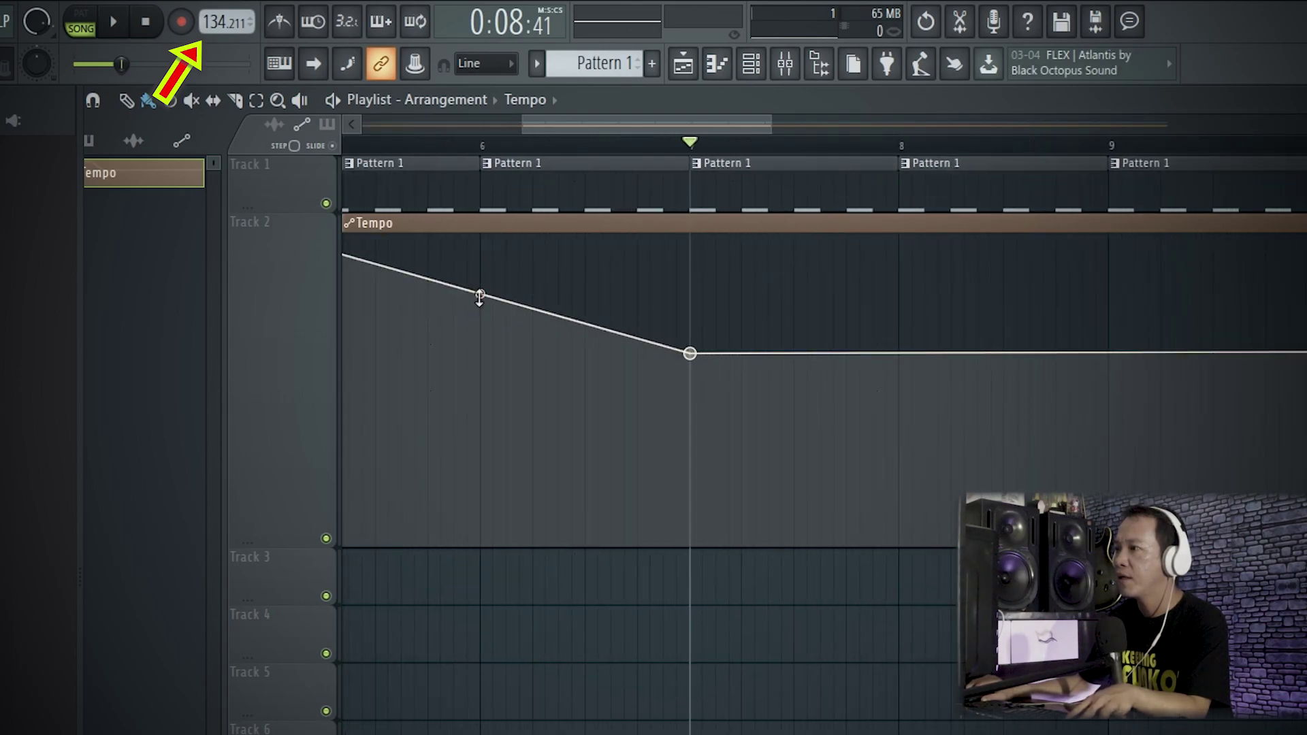
pyautogui.moveTo(480, 298); pyautogui.dragTo(480, 344)
pyautogui.moveTo(691, 354); pyautogui.dragTo(691, 349)
pyautogui.rightClick(691, 348)
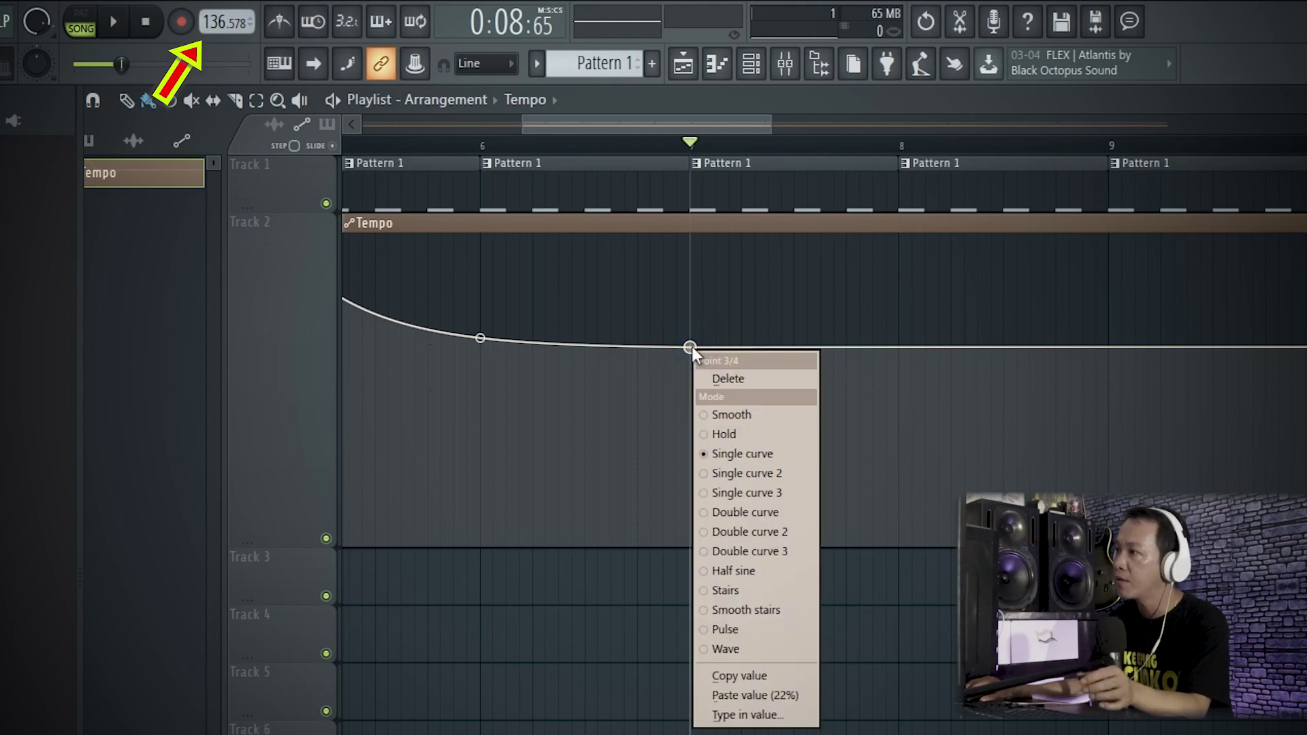
pyautogui.click(696, 162)
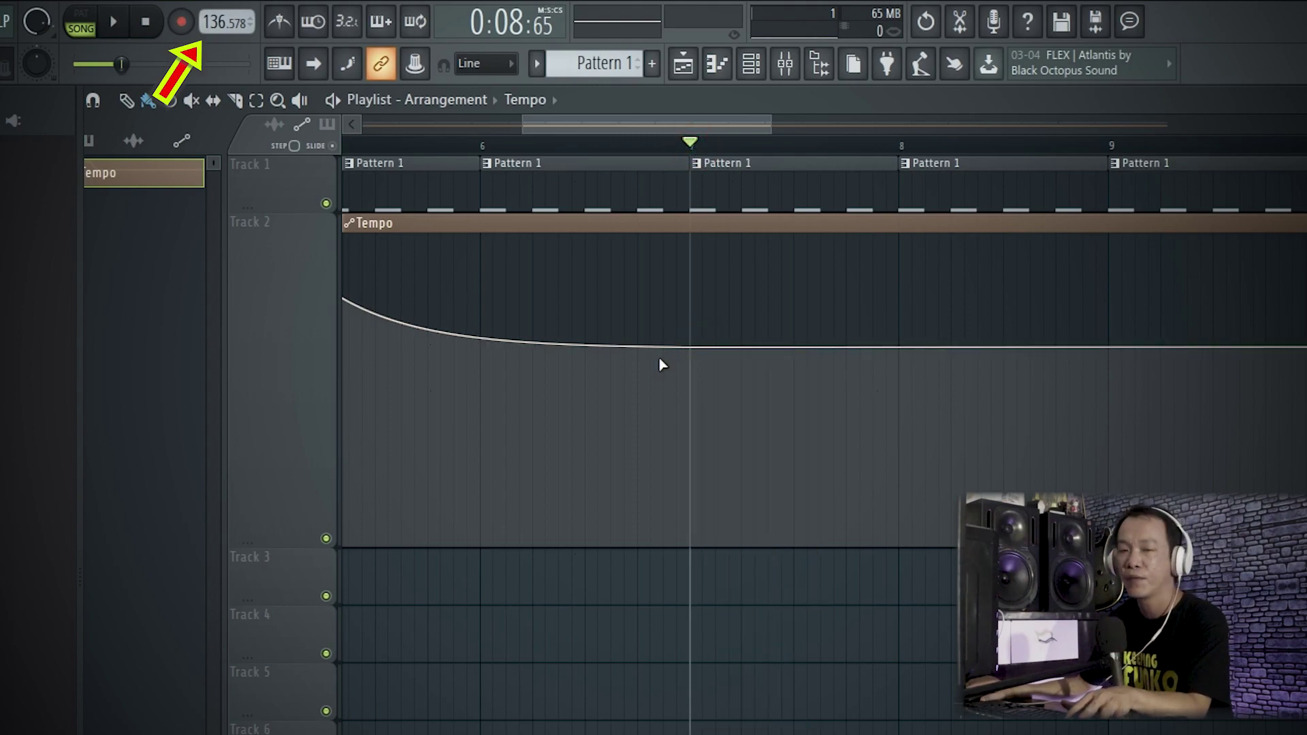
# Step: Soften the tempo curve between bars 5 and 7 and play the slowdown from bar 5
pyautogui.scroll(-5, 713, 538)
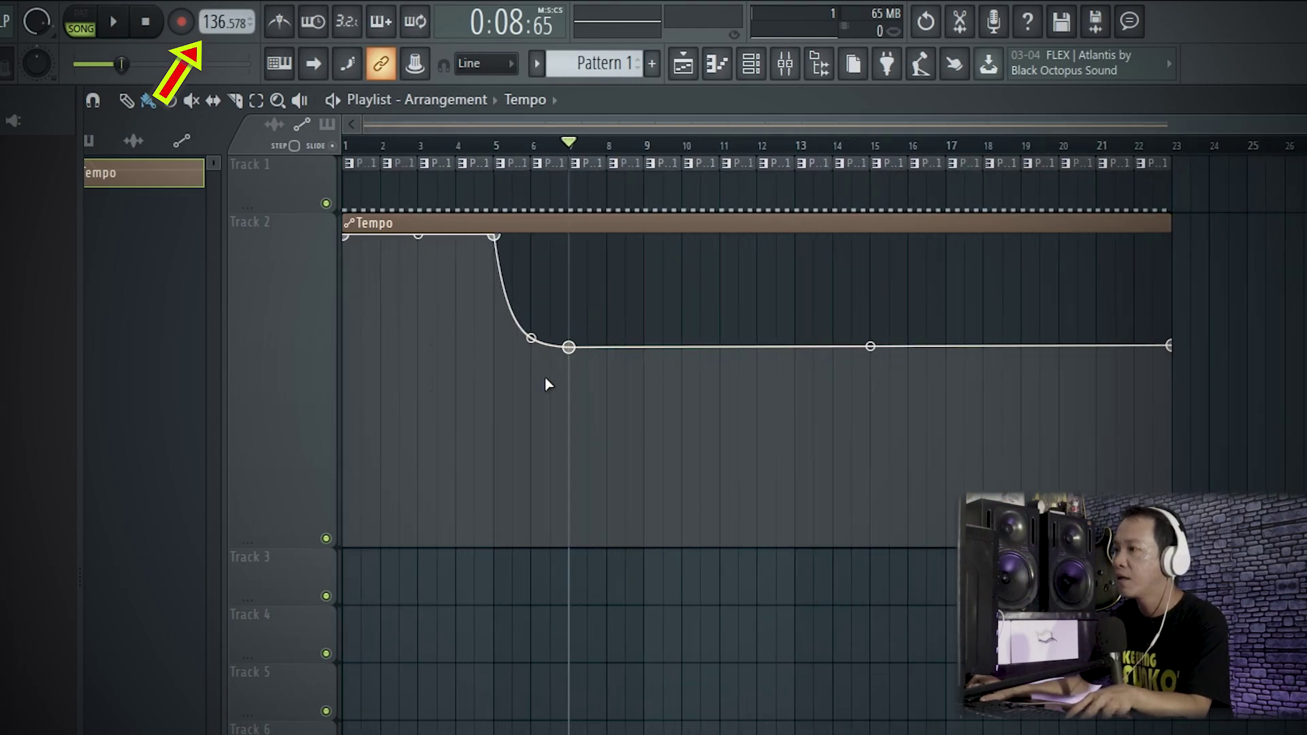
pyautogui.scroll(3, 522, 367)
pyautogui.moveTo(545, 340); pyautogui.dragTo(546, 322)
pyautogui.click(463, 143)
pyautogui.press('space')
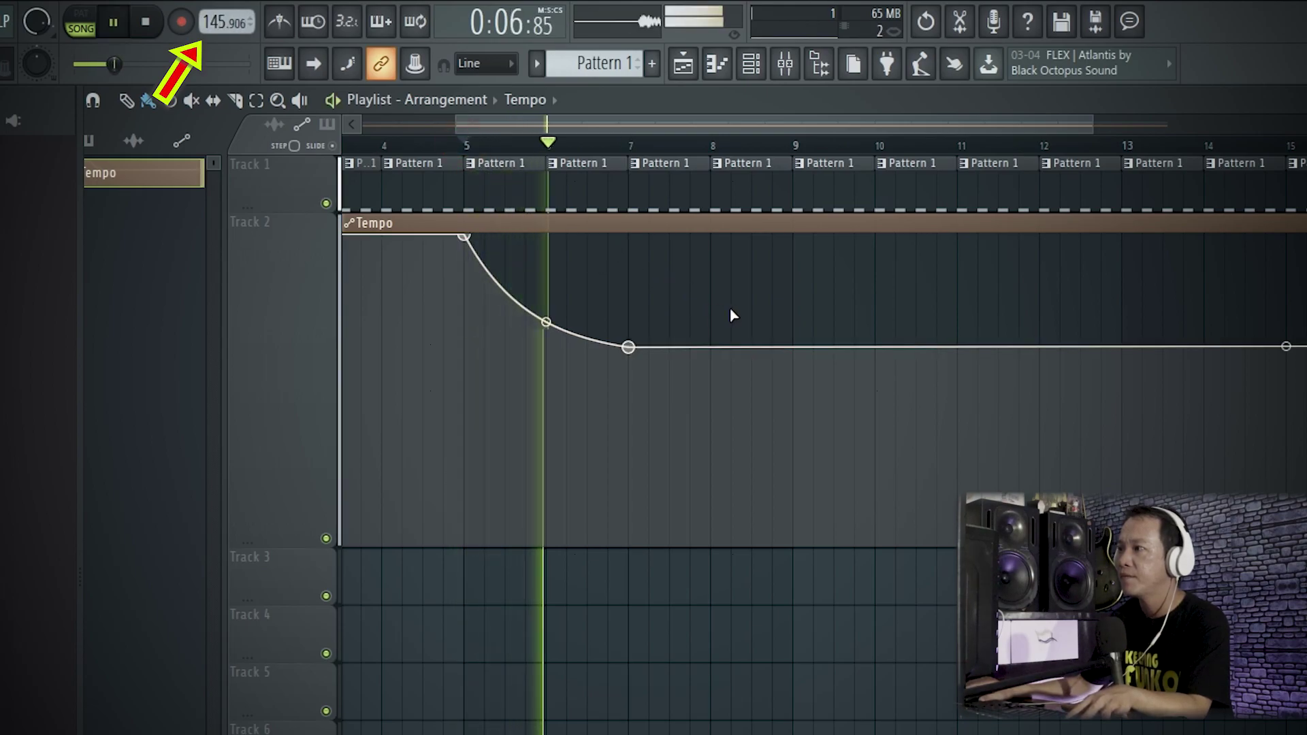
pyautogui.scroll(-3, 732, 308)
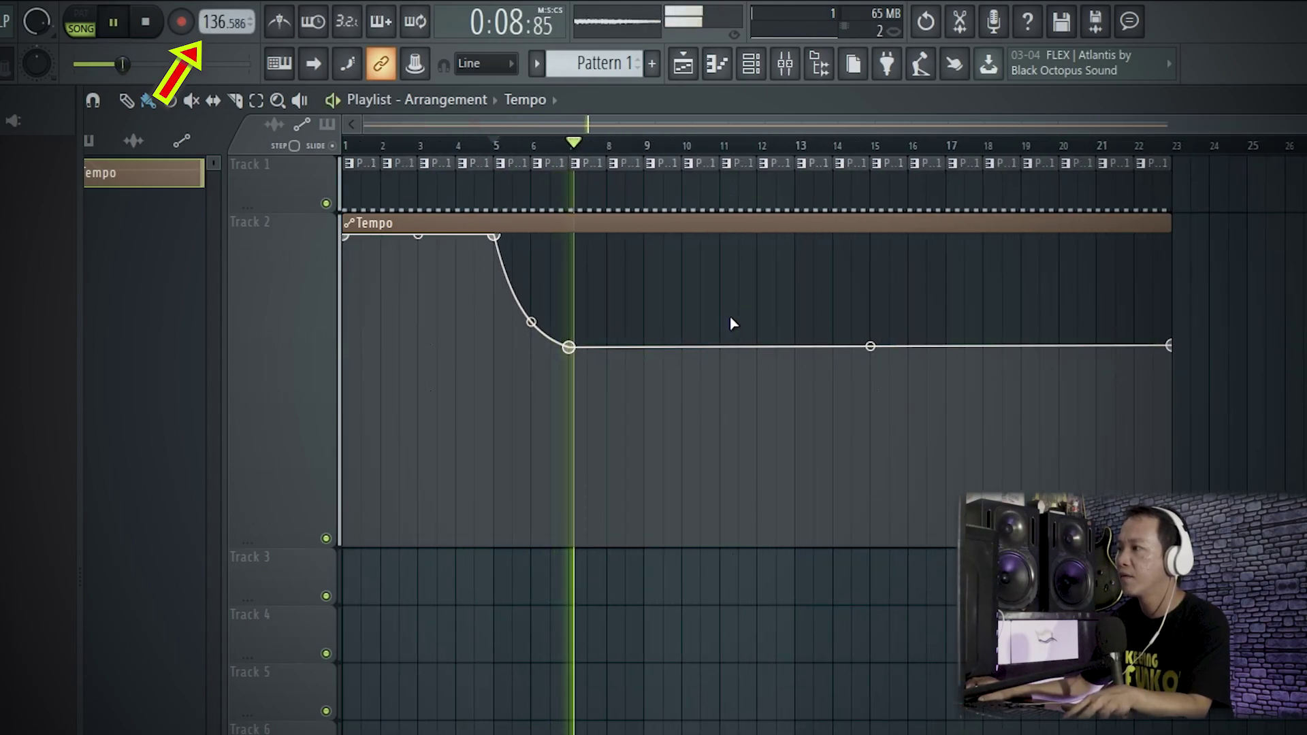
pyautogui.press('space')
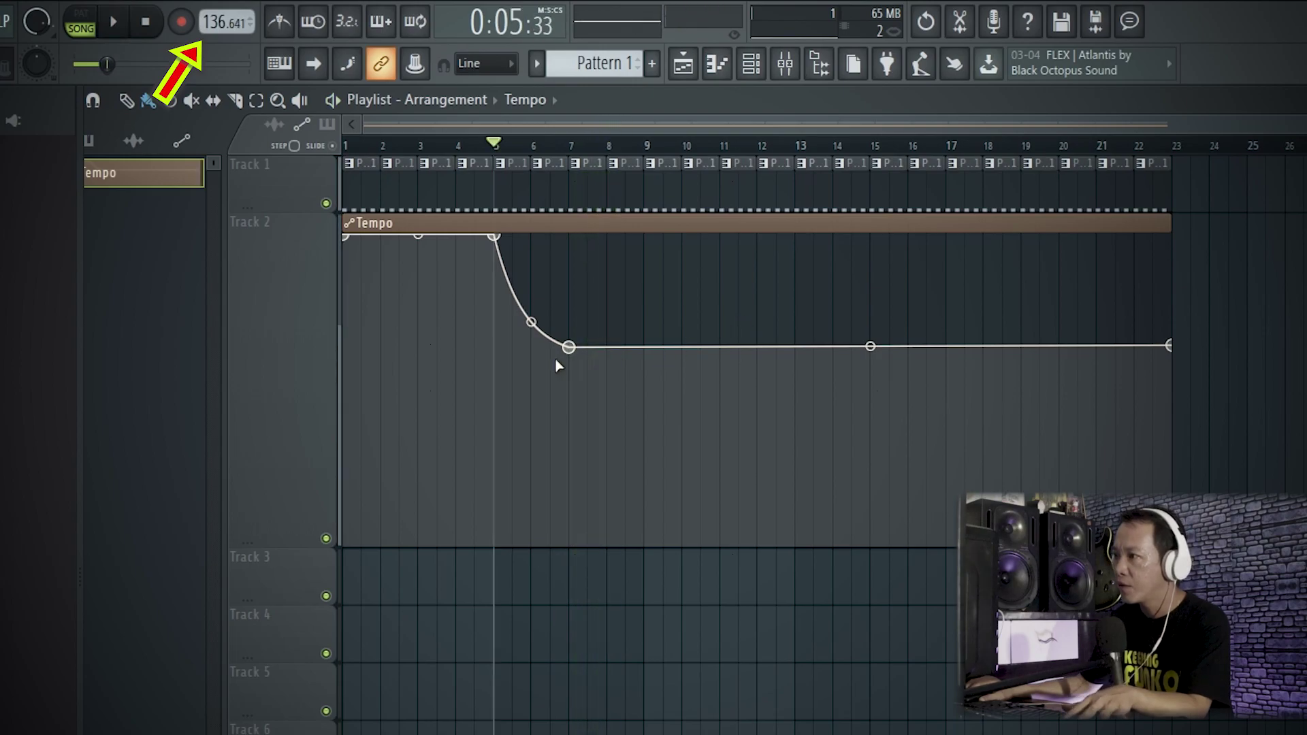
# Step: Add a tempo automation point at bar 11 and give it the value copied from the bar 7 point
pyautogui.rightClick(572, 348)
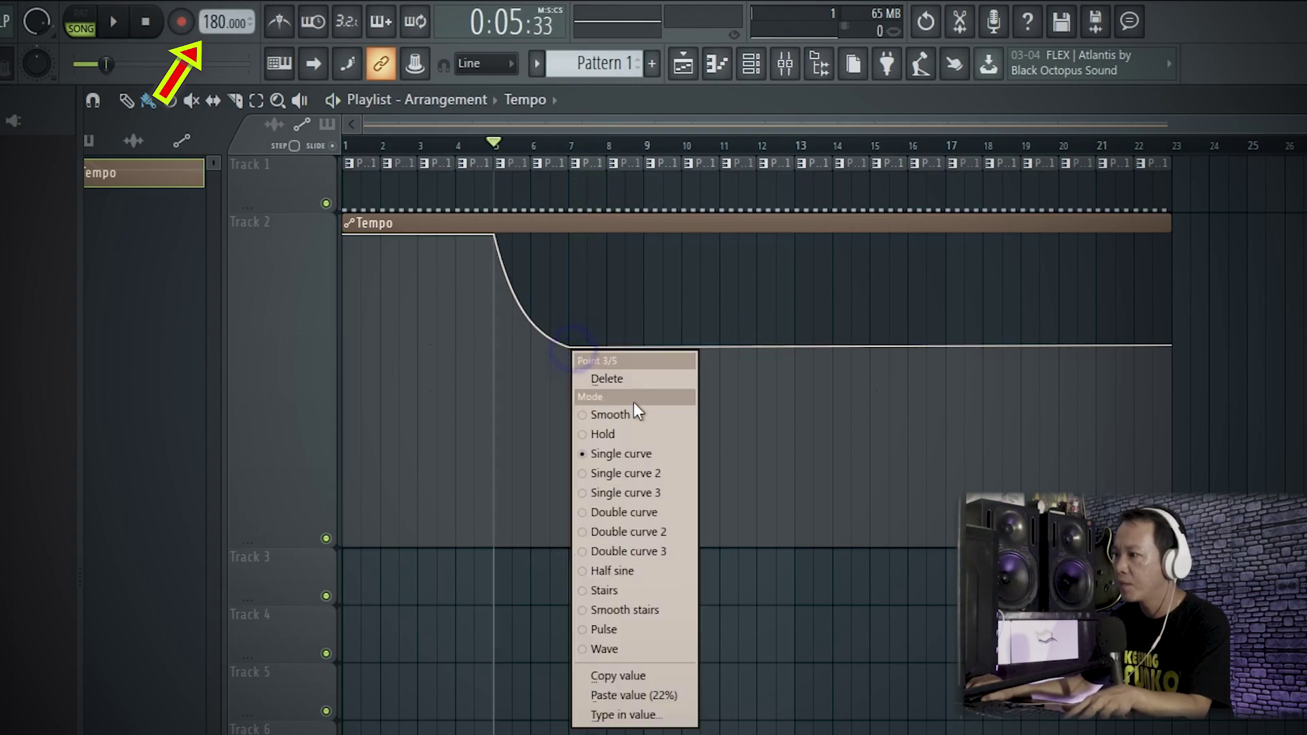
pyautogui.click(642, 677)
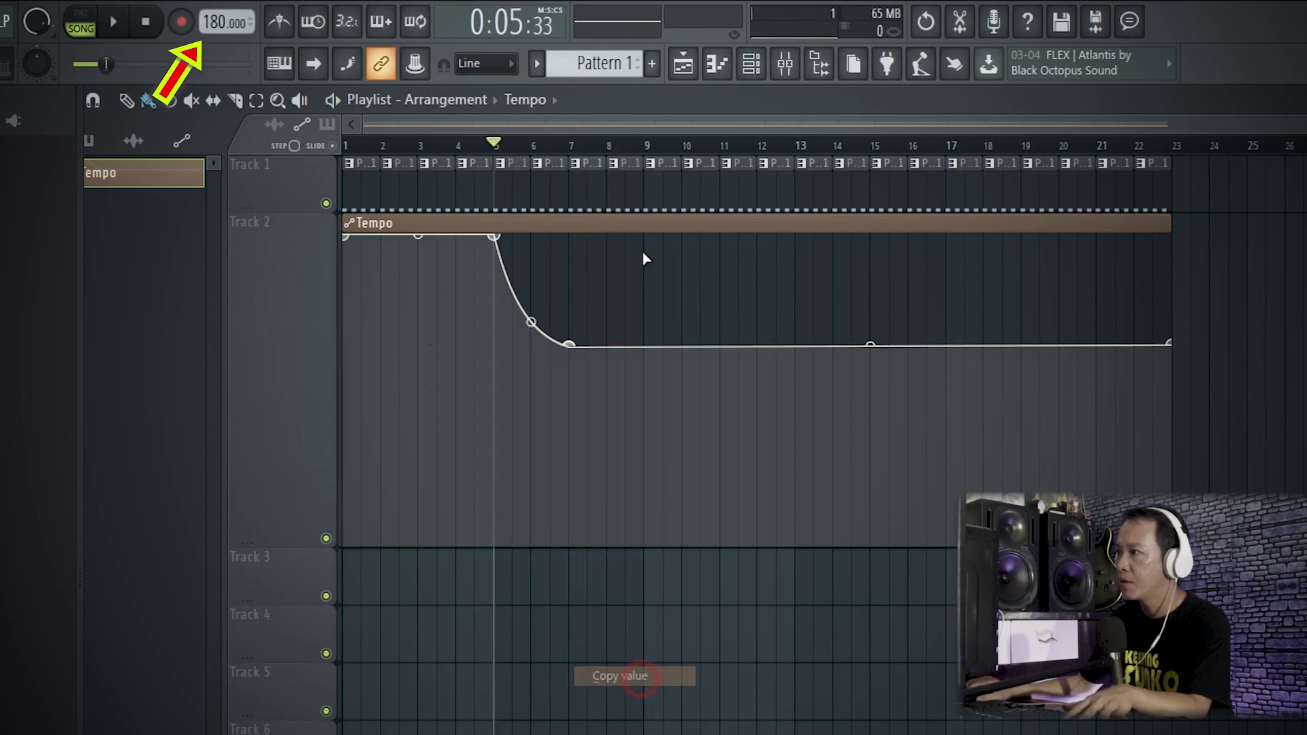
pyautogui.click(722, 147)
pyautogui.click(721, 348)
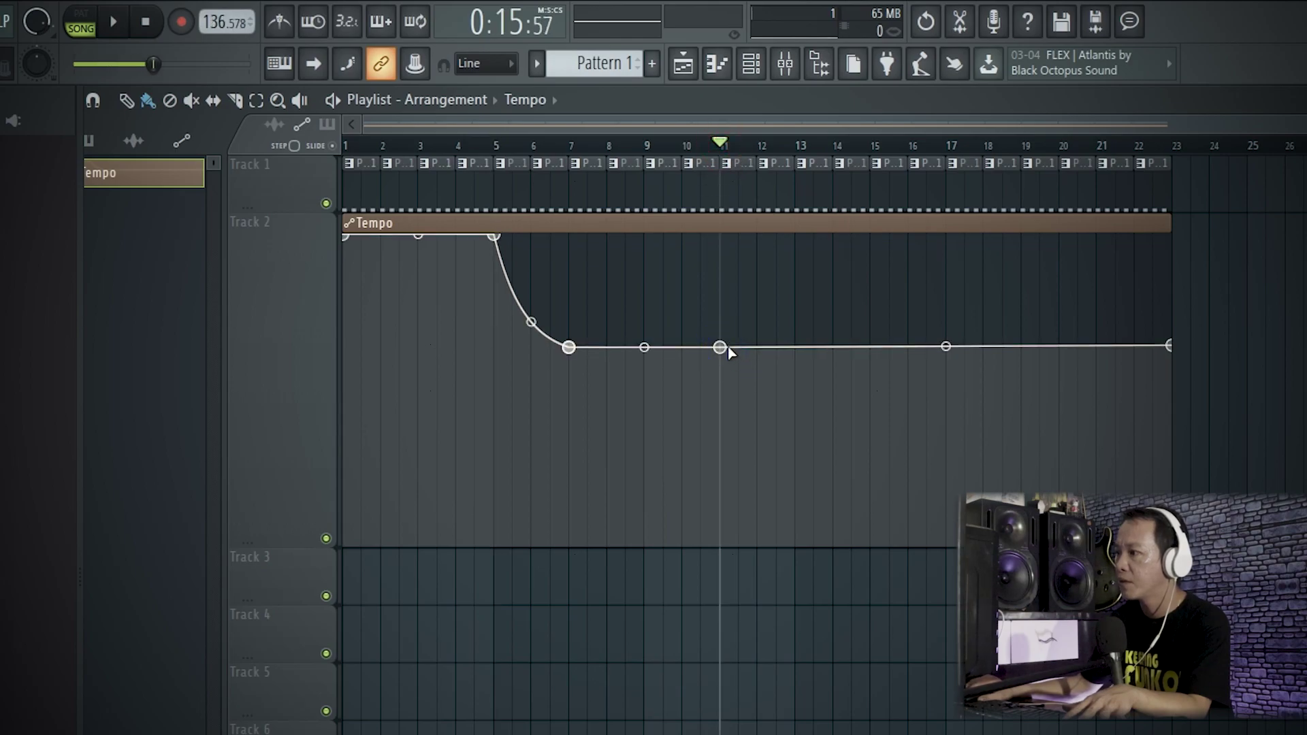
pyautogui.rightClick(730, 352)
pyautogui.click(817, 695)
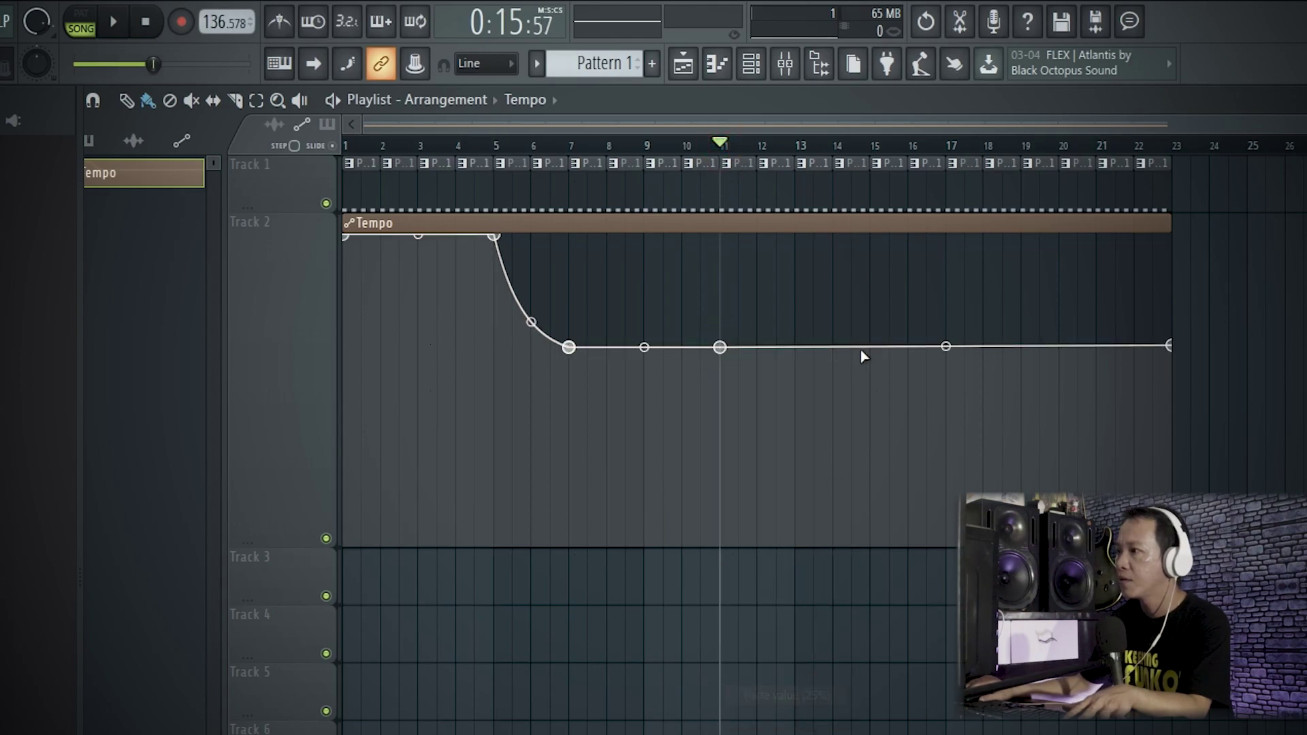
# Step: Add a tempo automation point at bar 13 and give it the value copied from the bar 5 point
pyautogui.rightClick(496, 237)
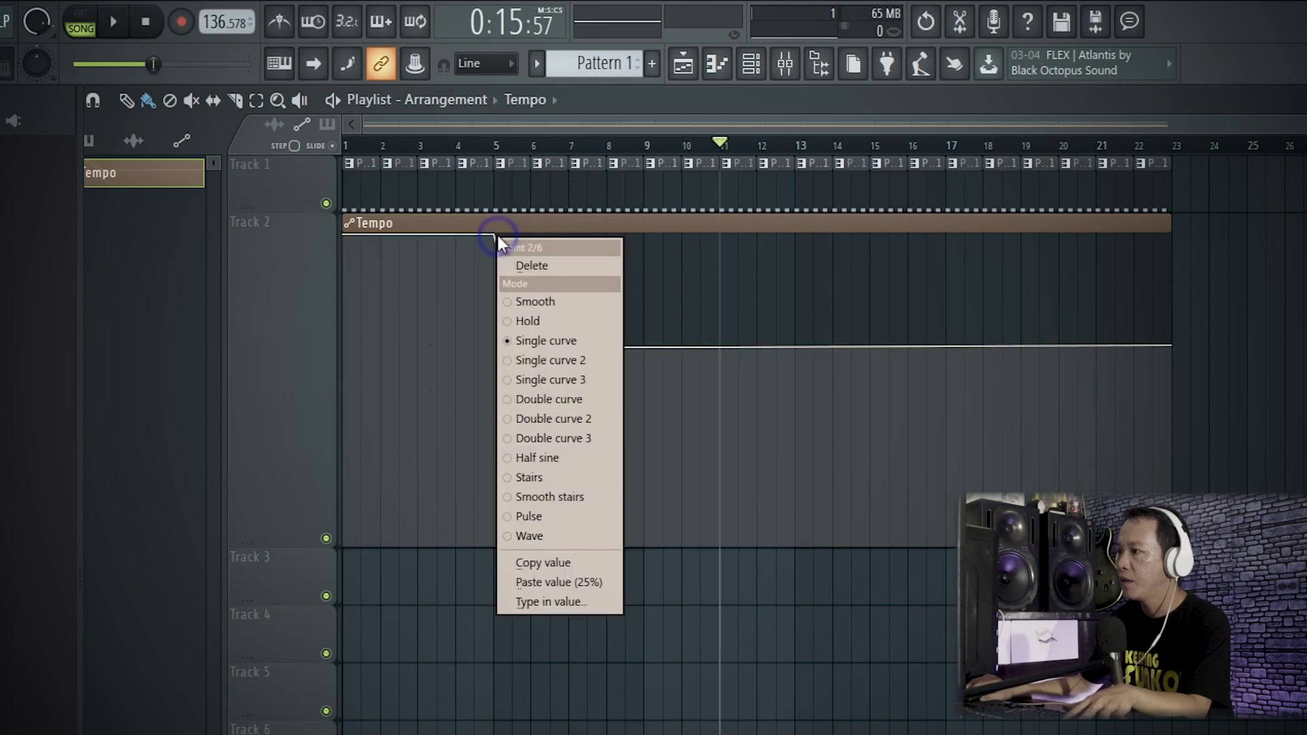
pyautogui.click(572, 563)
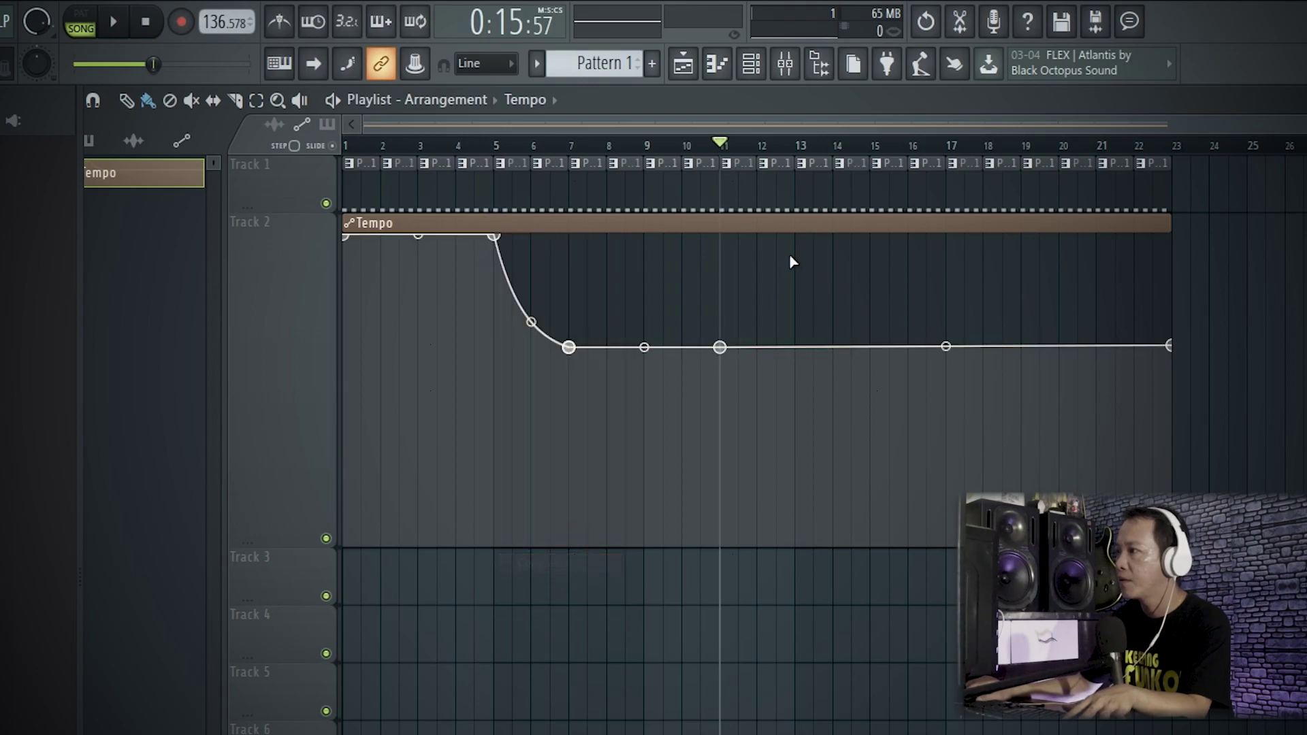
pyautogui.click(795, 145)
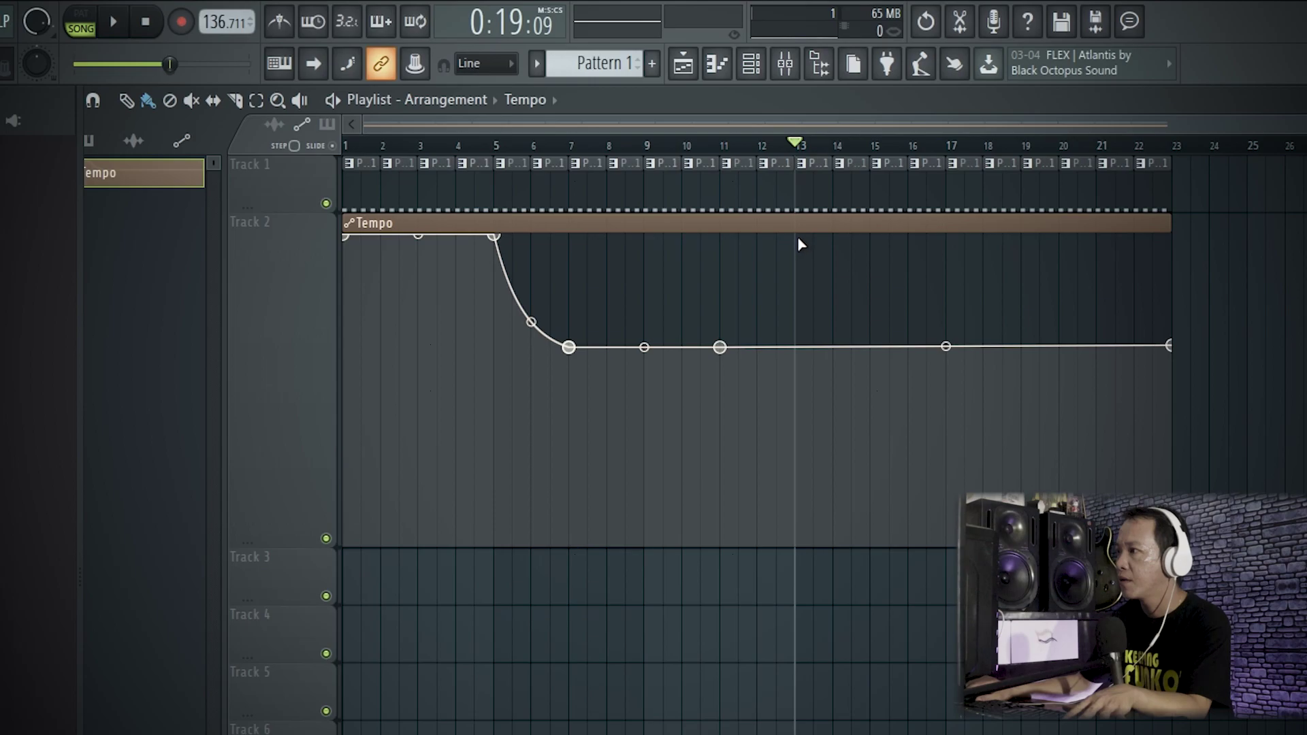
pyautogui.click(799, 236)
pyautogui.rightClick(799, 235)
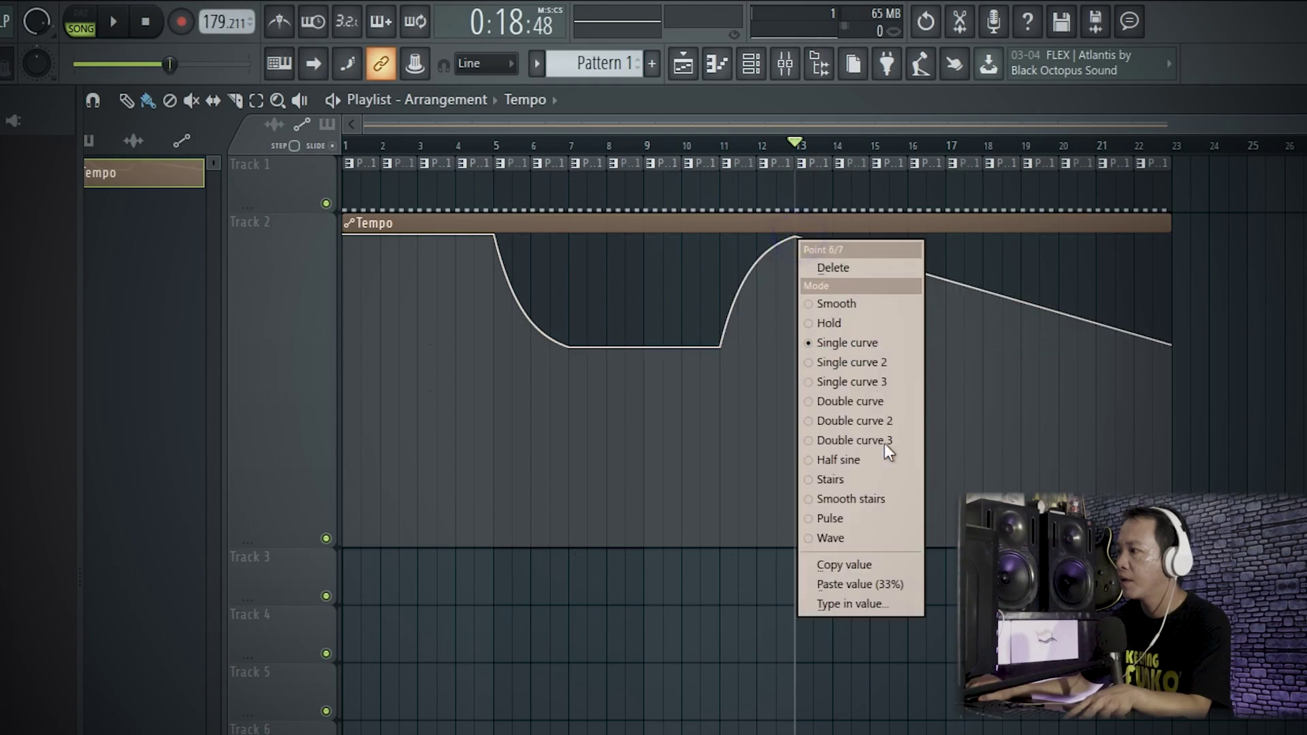
pyautogui.click(896, 587)
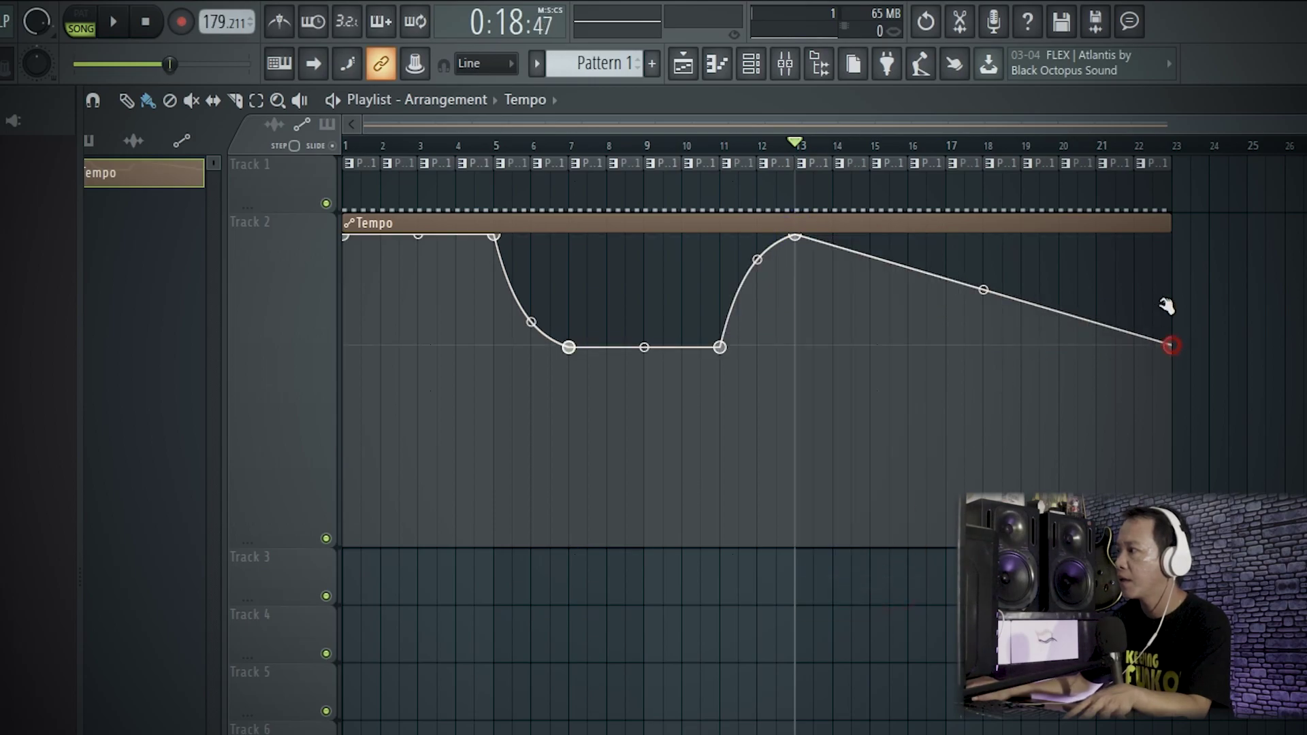
# Step: Raise the tempo clip's end point to 180 BPM and bend the rise between bars 11 and 13 downward
pyautogui.moveTo(1166, 307); pyautogui.dragTo(1164, 195)
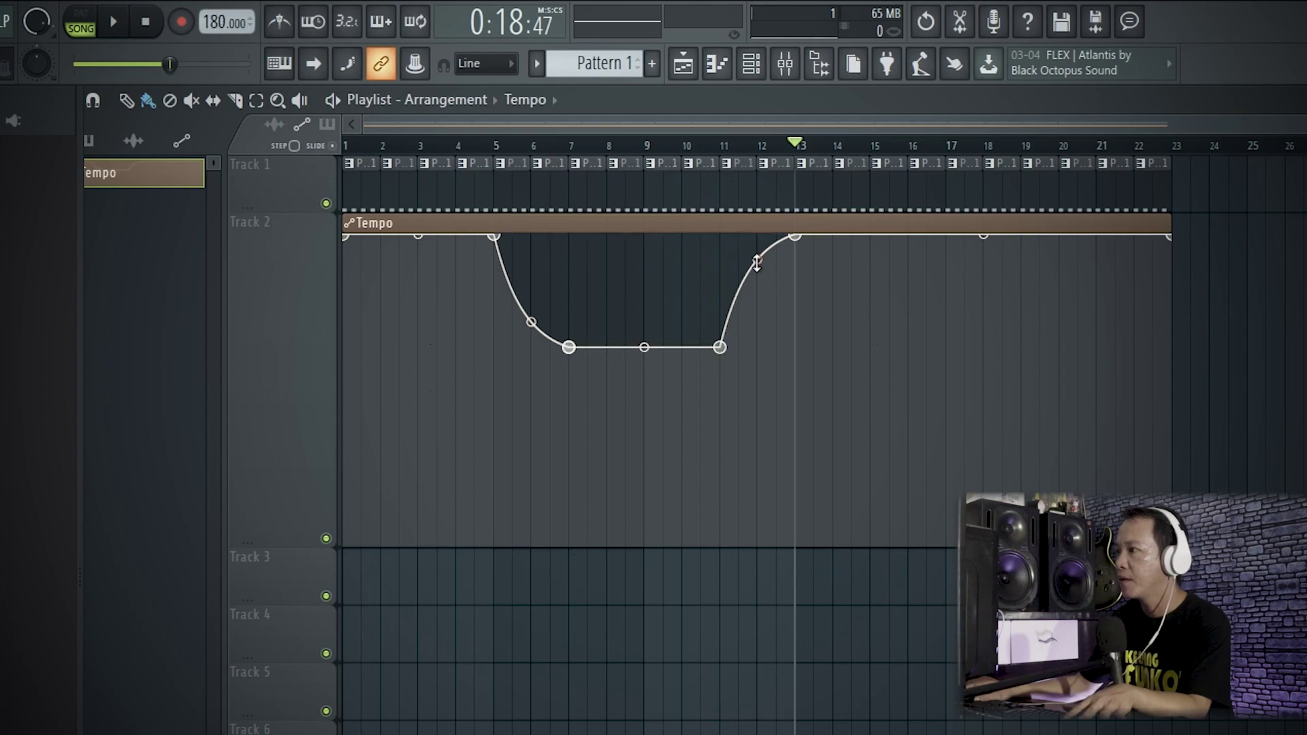
pyautogui.rightClick(757, 263)
pyautogui.moveTo(757, 294); pyautogui.dragTo(758, 322)
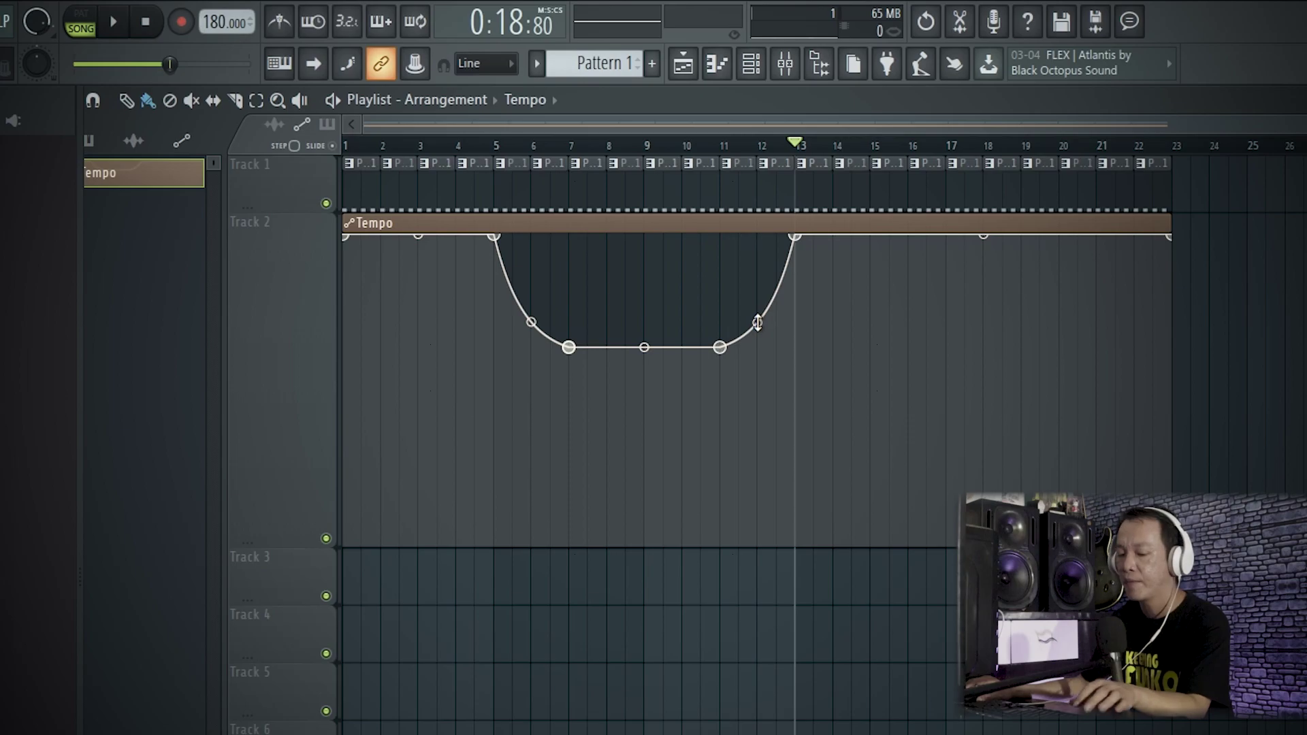
# Step: Bend the tempo rise between bars 11 and 13 upward for a fast initial increase and play it from bar 11
pyautogui.scroll(5, 765, 429)
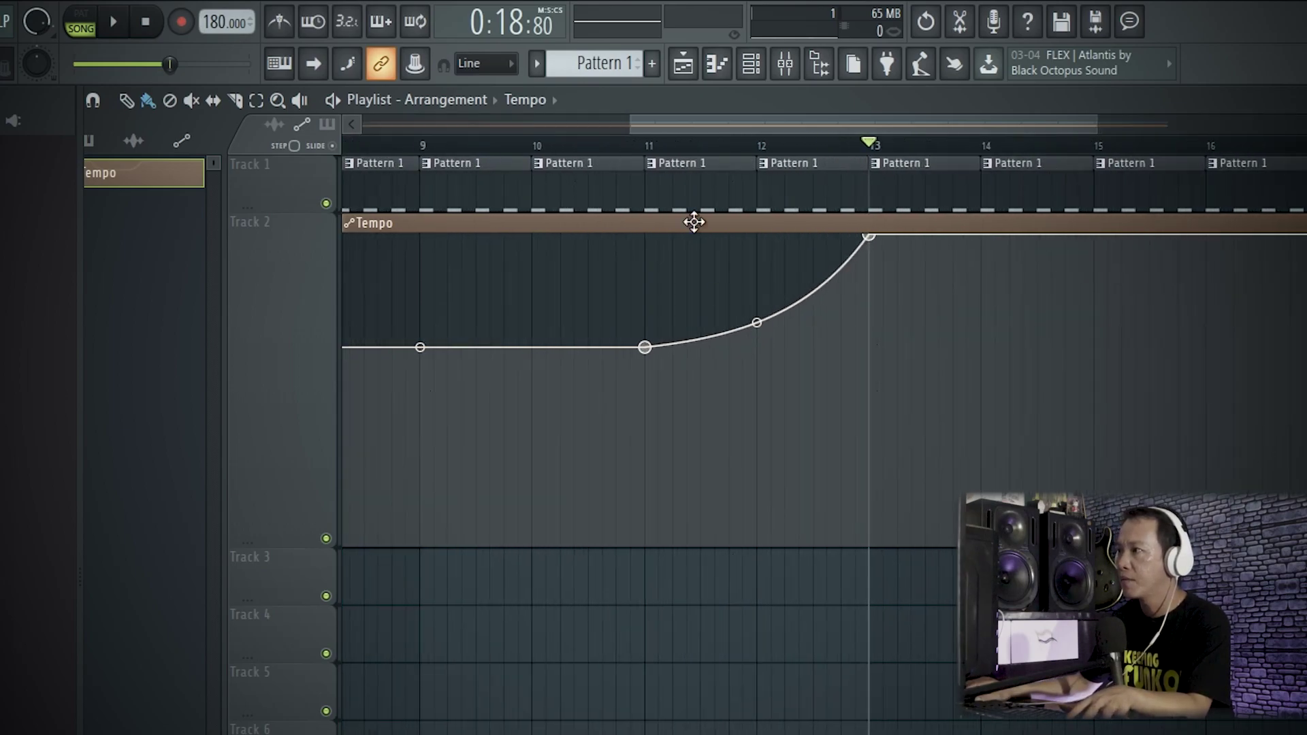
pyautogui.click(645, 145)
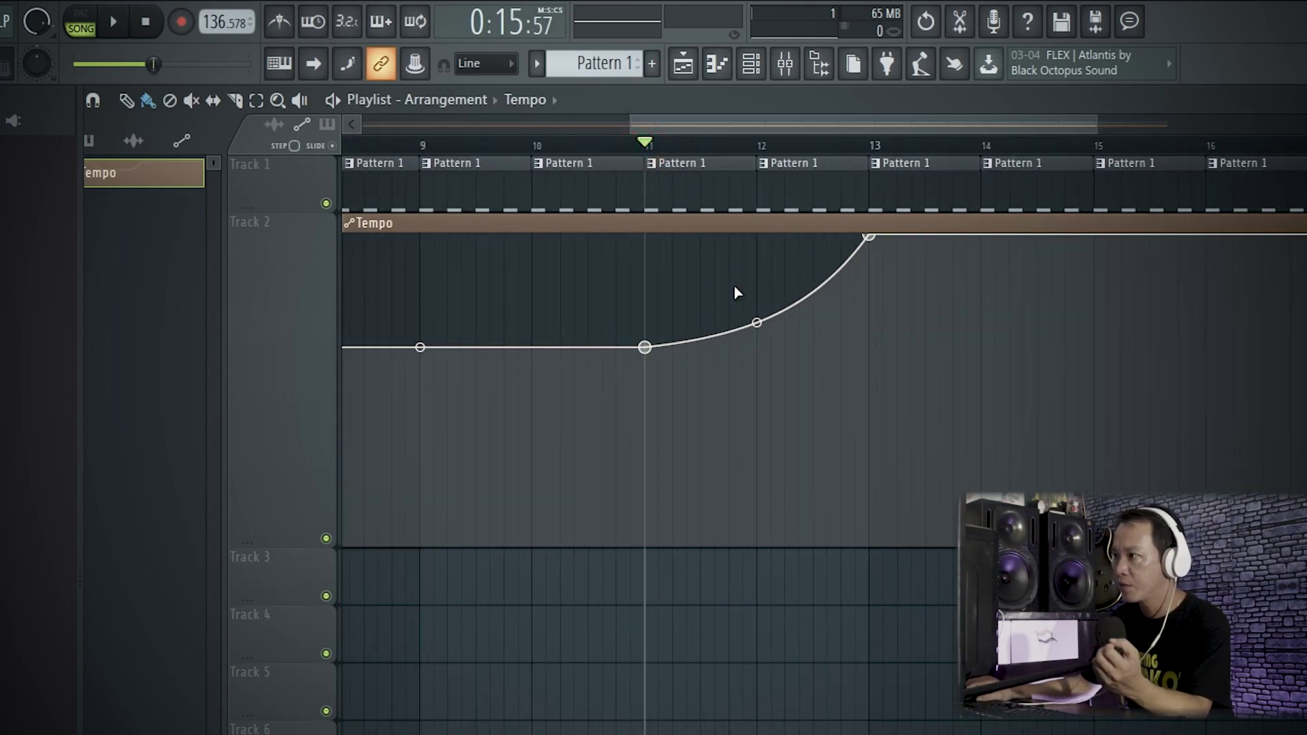
pyautogui.moveTo(755, 324); pyautogui.dragTo(757, 252)
pyautogui.press('space')
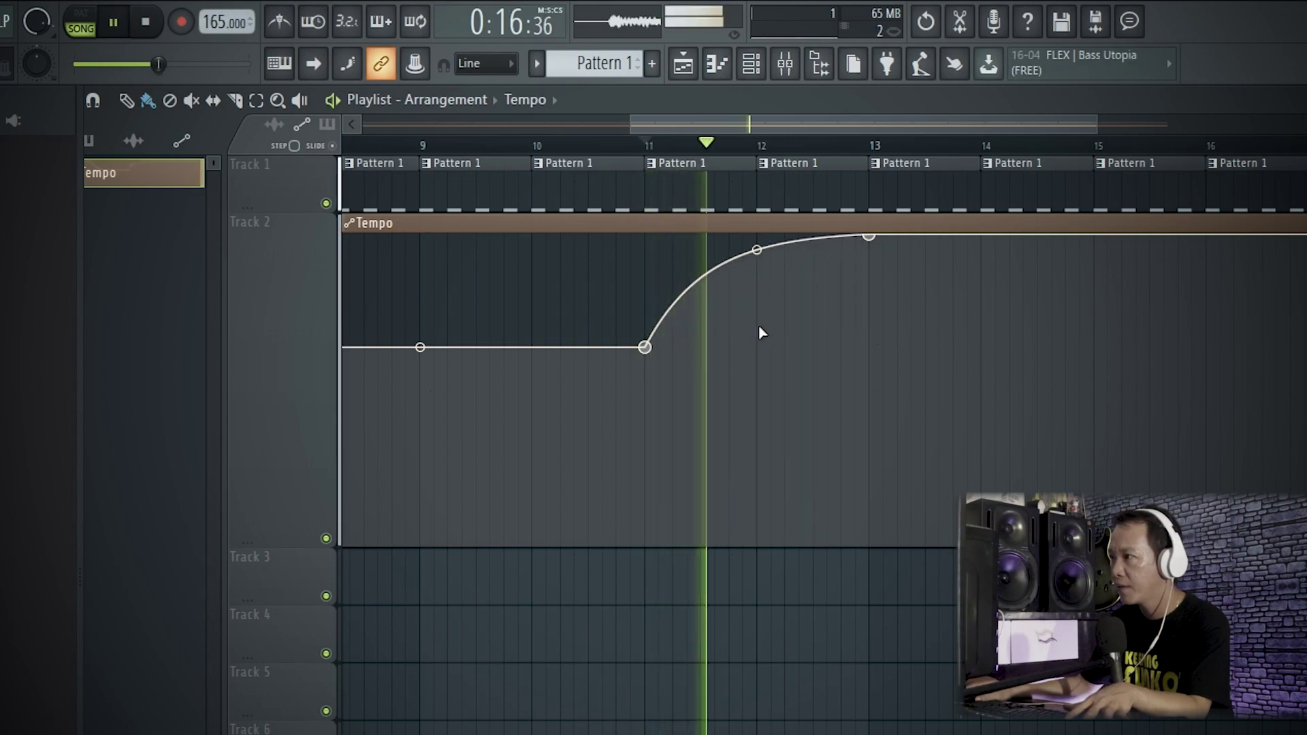
pyautogui.press('space')
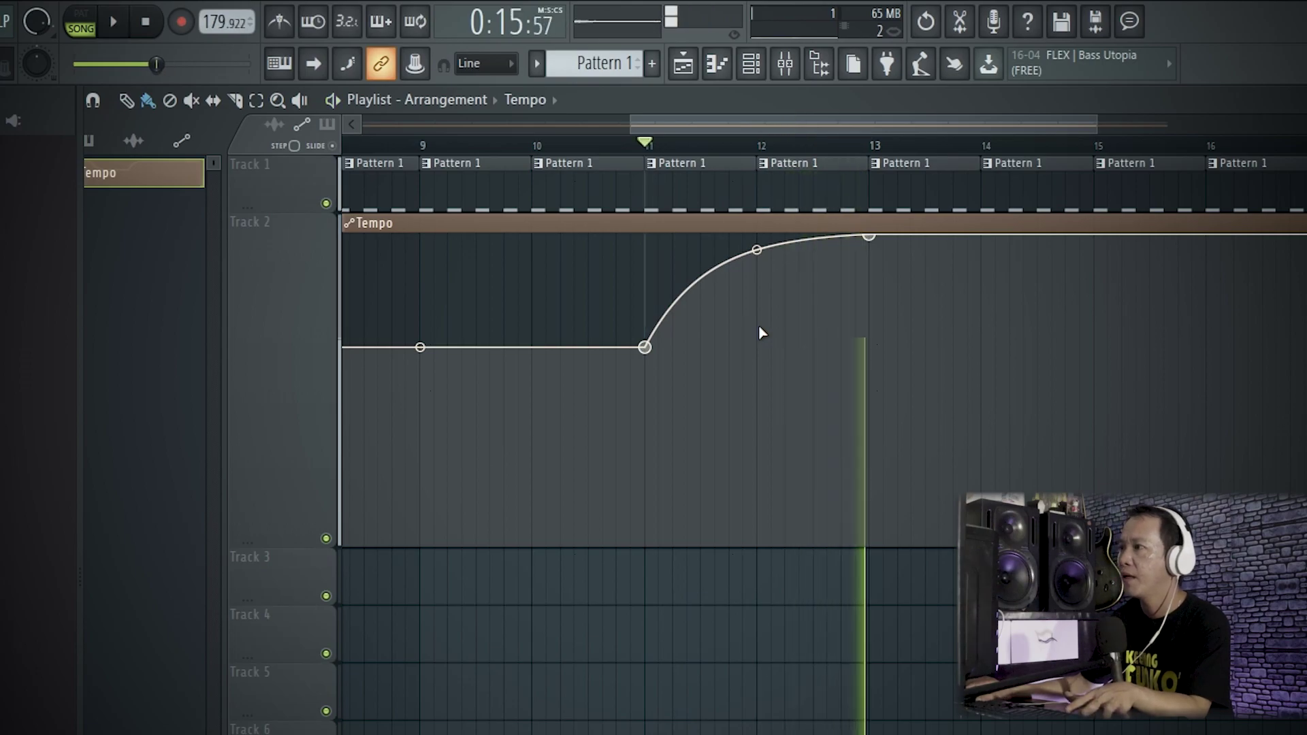
# Step: Bend the tempo rise between bars 11 and 13 strongly downward for a late increase and play it from bar 11
pyautogui.moveTo(757, 262); pyautogui.dragTo(756, 340)
pyautogui.press('space')
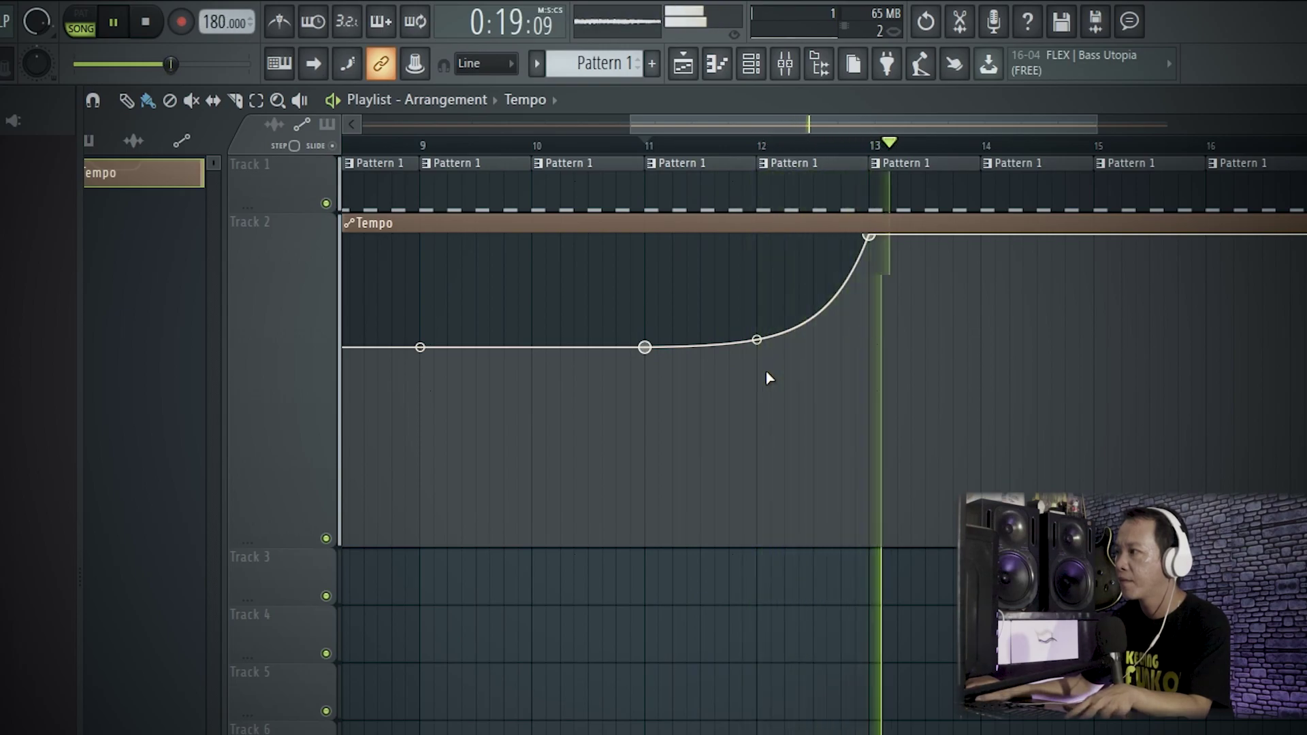
pyautogui.press('space')
# Step: Straighten the tempo rise between bars 11 and 13 into a linear ramp and play it from bar 11
pyautogui.moveTo(757, 339); pyautogui.dragTo(756, 298)
pyautogui.press('space')
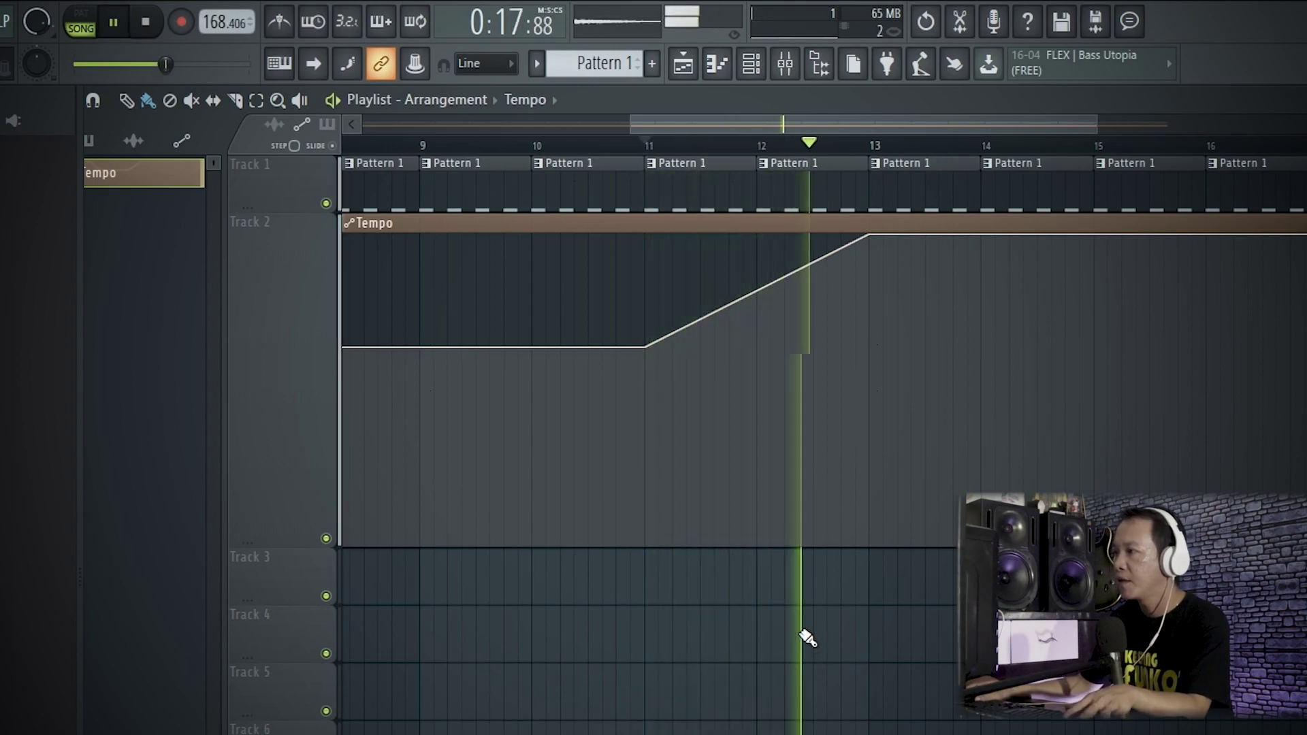
pyautogui.press('space')
# Step: Reset the tempo curve between bars 5 and 7 to a straight line and play from just before bar 5
pyautogui.moveTo(803, 124); pyautogui.dragTo(537, 124)
pyautogui.rightClick(904, 322)
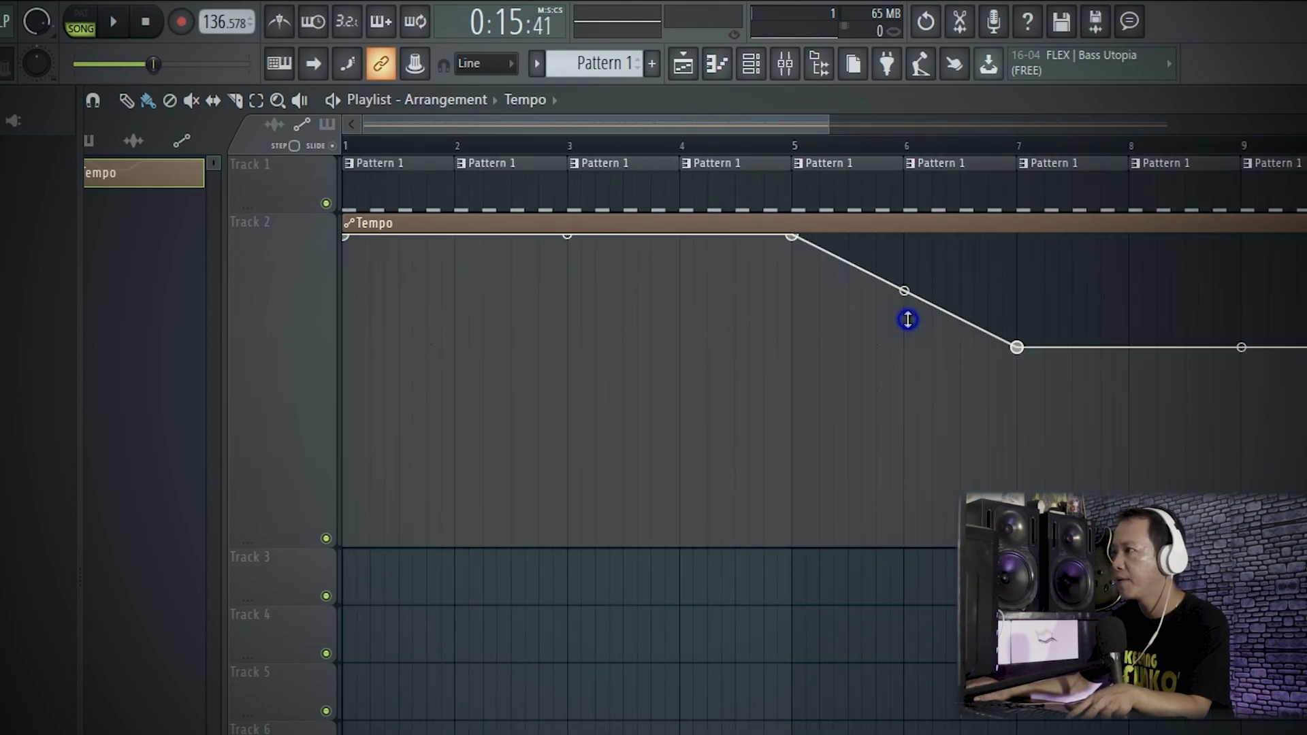
pyautogui.click(765, 146)
pyautogui.press('space')
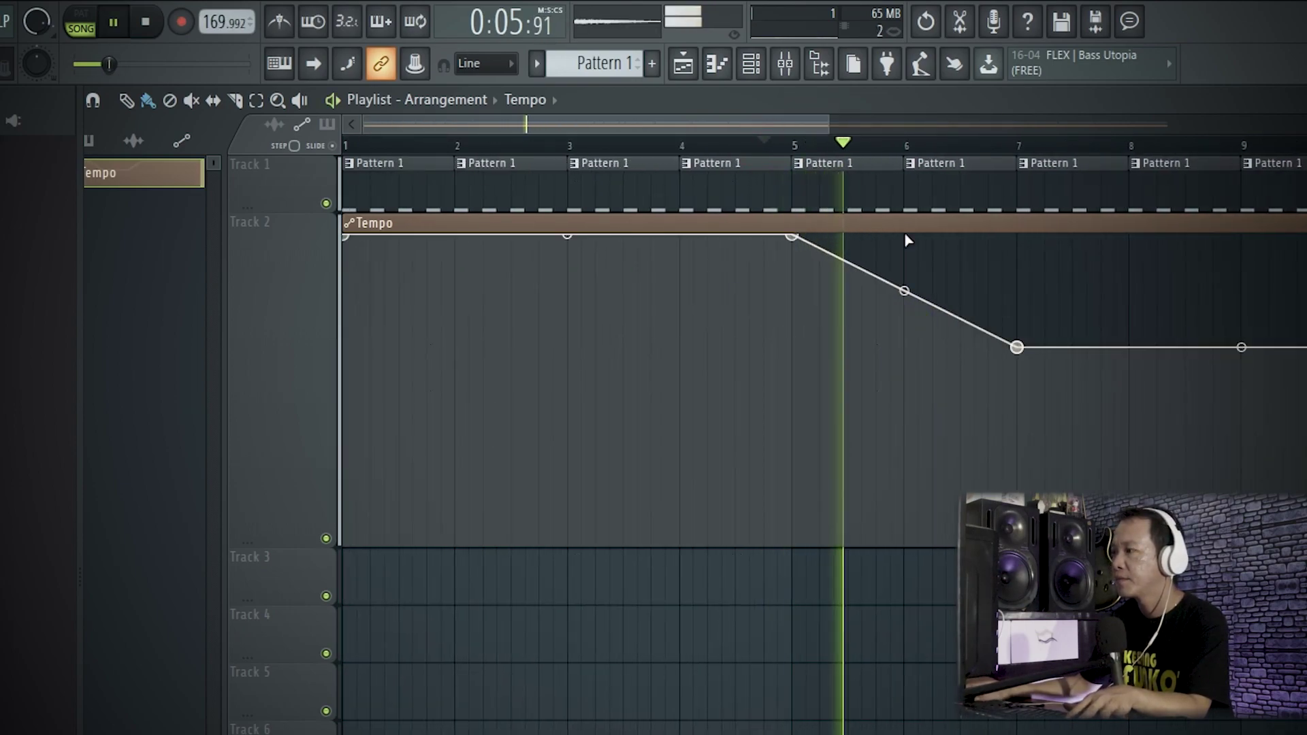
pyautogui.scroll(-4, 1011, 263)
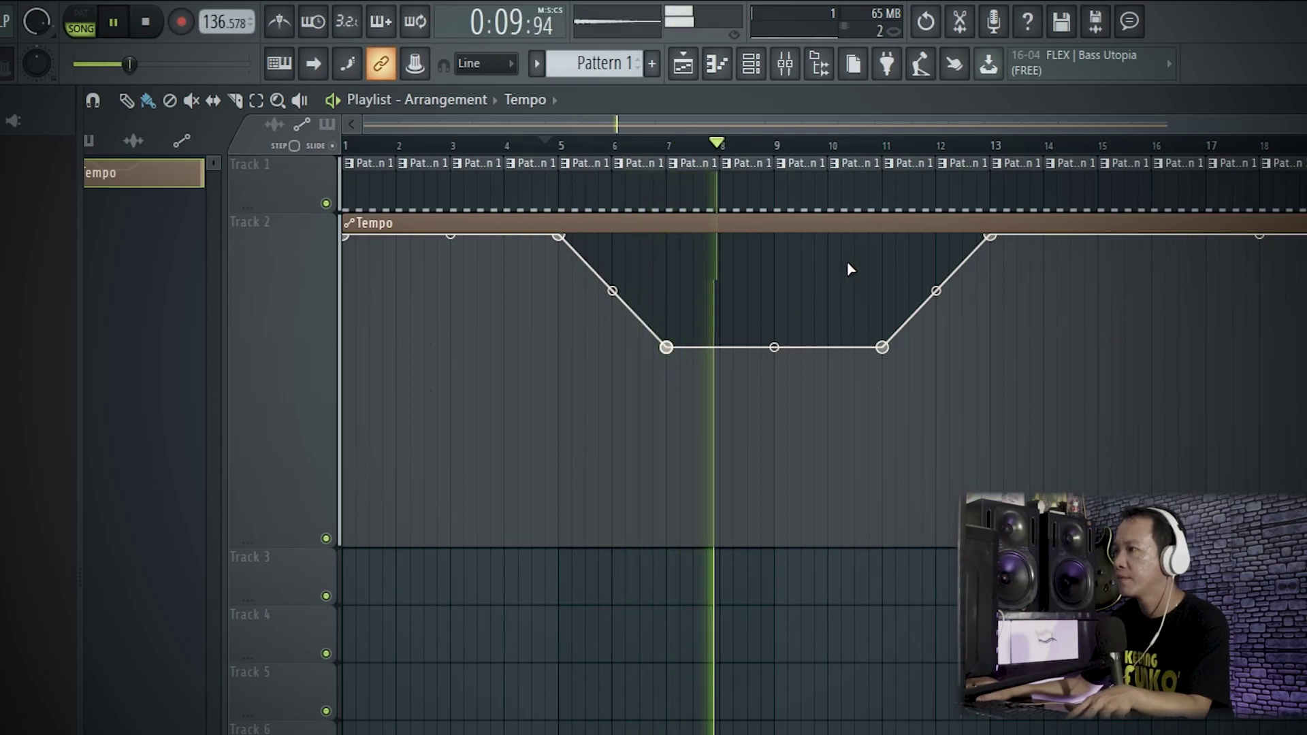
pyautogui.press('space')
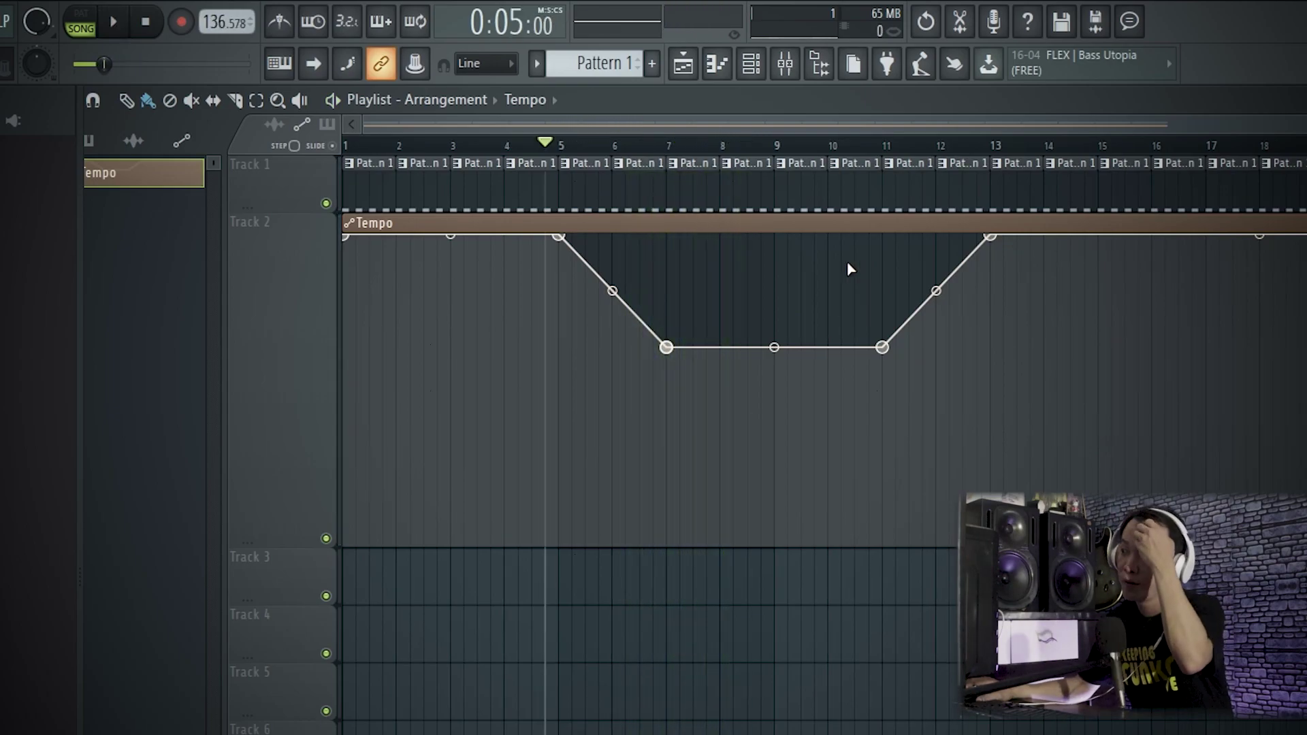